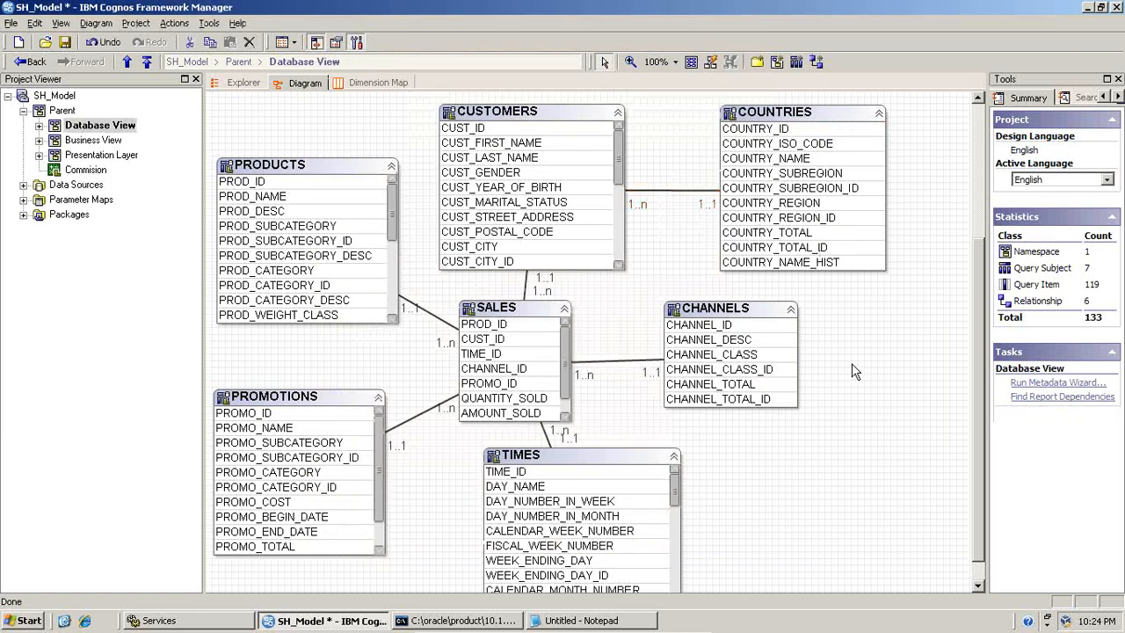
Step: Examine the relationship between the CUSTOMERS and COUNTRIES query subjects in the Database View diagram
left_click(577, 112)
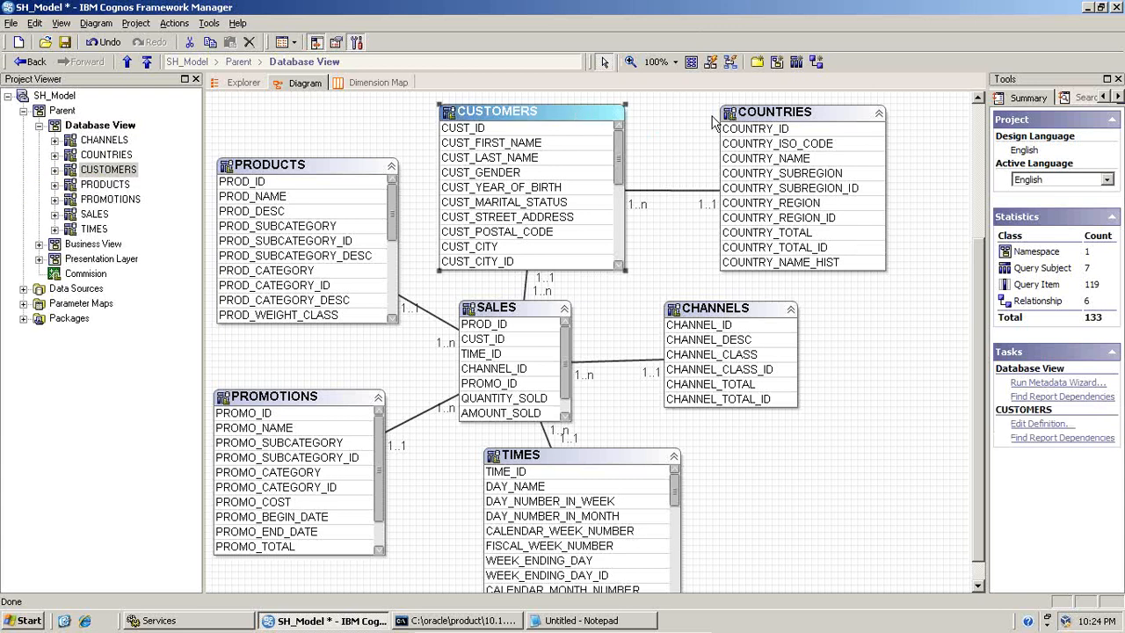
left_click(773, 123)
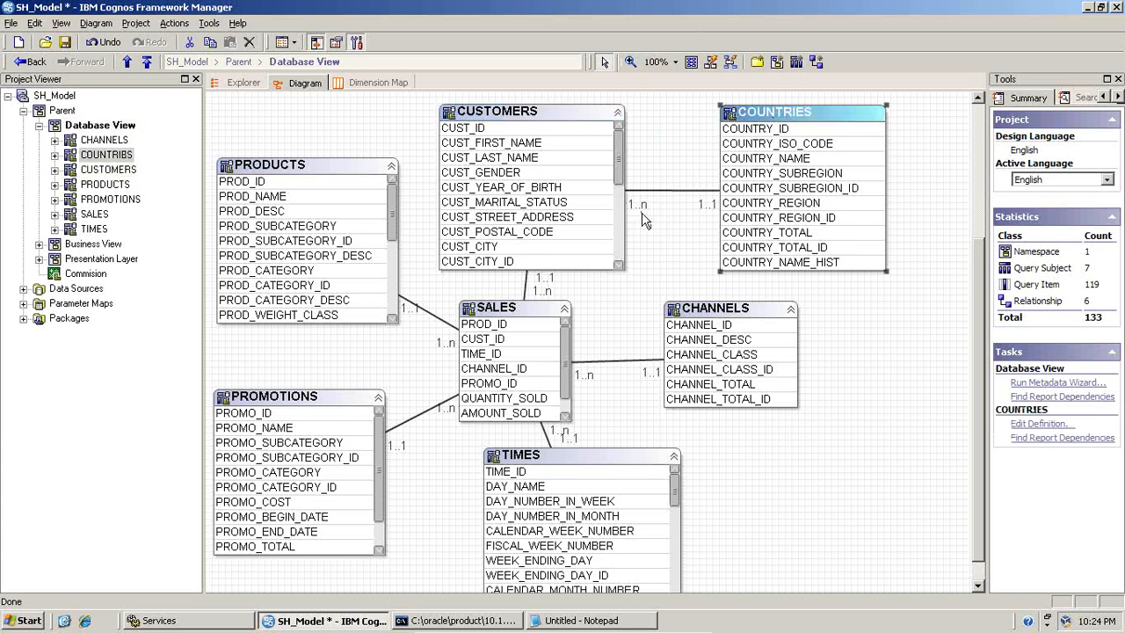
left_click(707, 192)
left_click(594, 188)
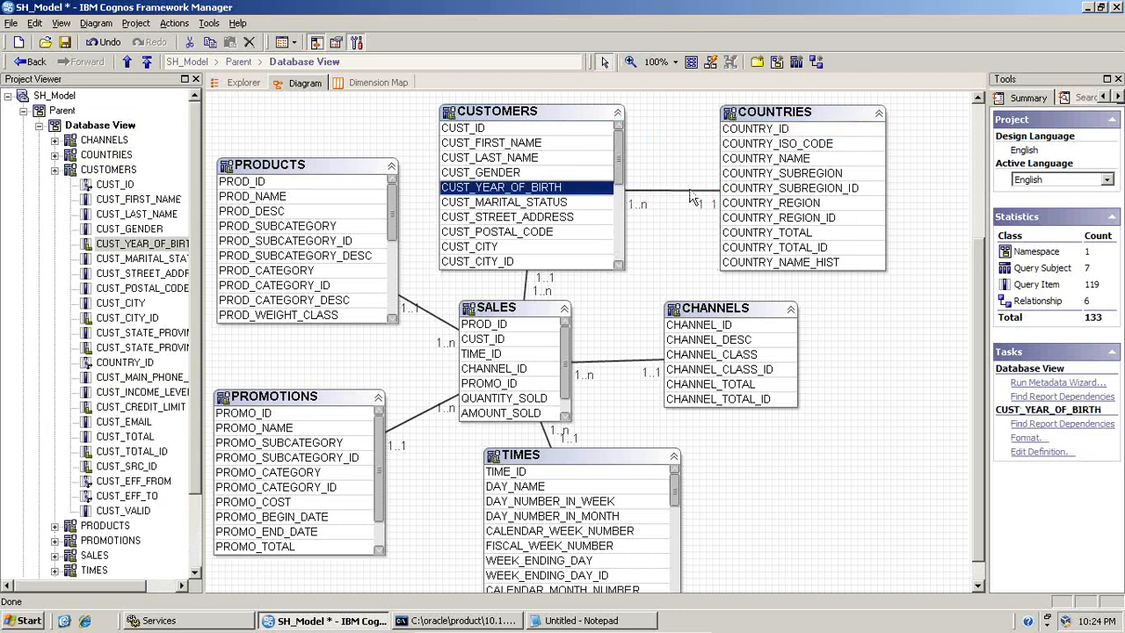
left_click(770, 160)
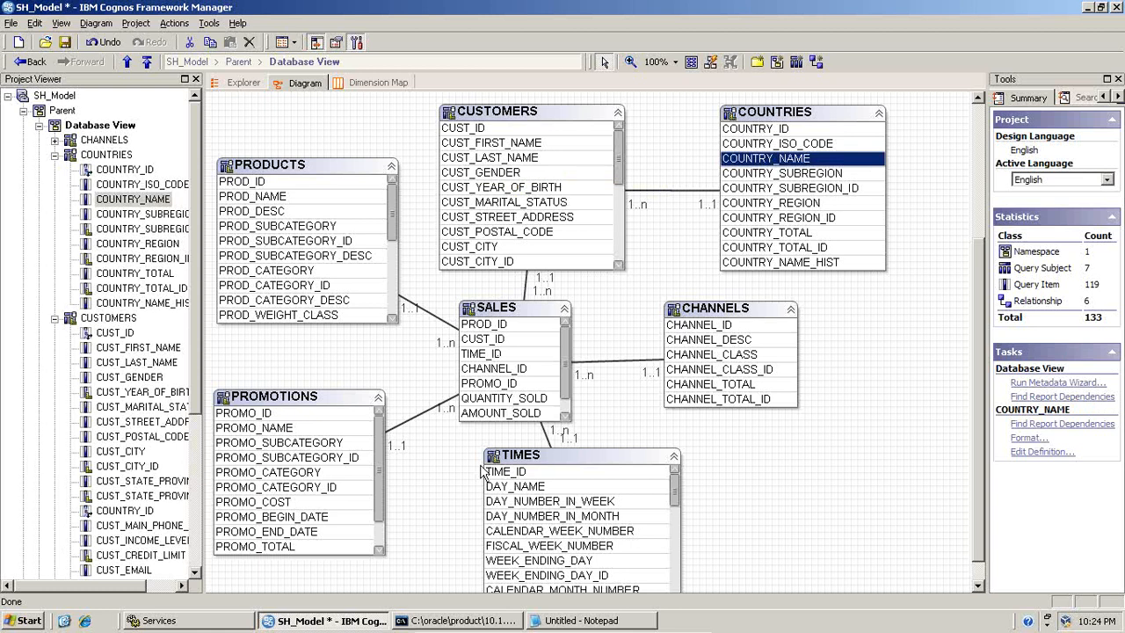
Step: Switch to the SQL*Plus and Notepad windows and arrange them so the query output and the SQL script can be read together
left_click(452, 620)
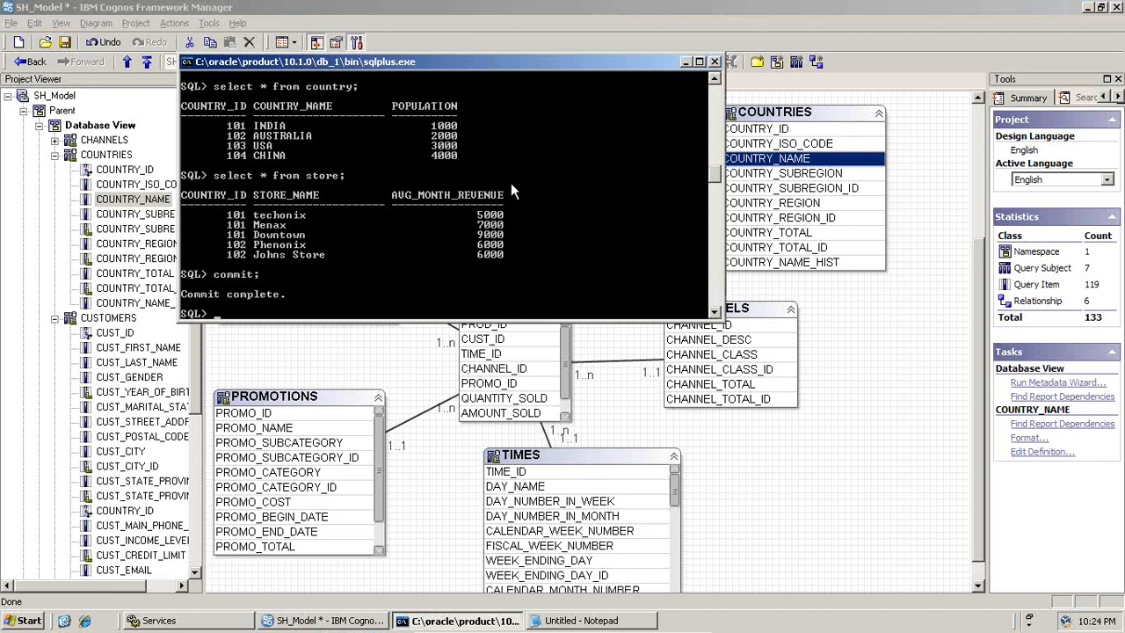
left_click_drag(331, 61, 267, 31)
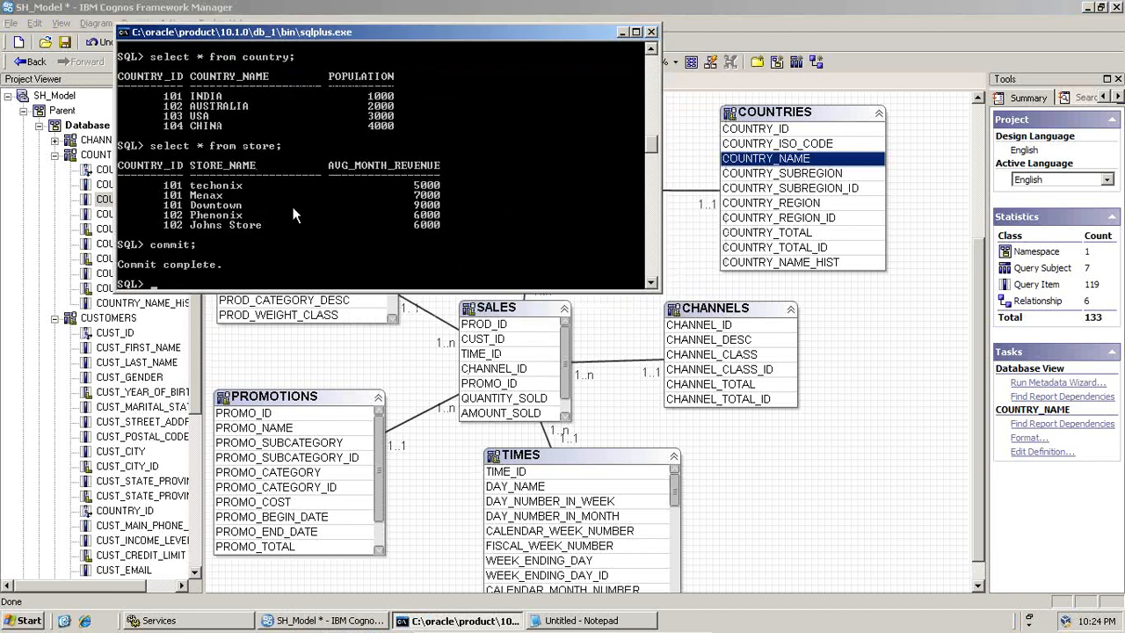
left_click(559, 622)
left_click_drag(528, 202, 851, 187)
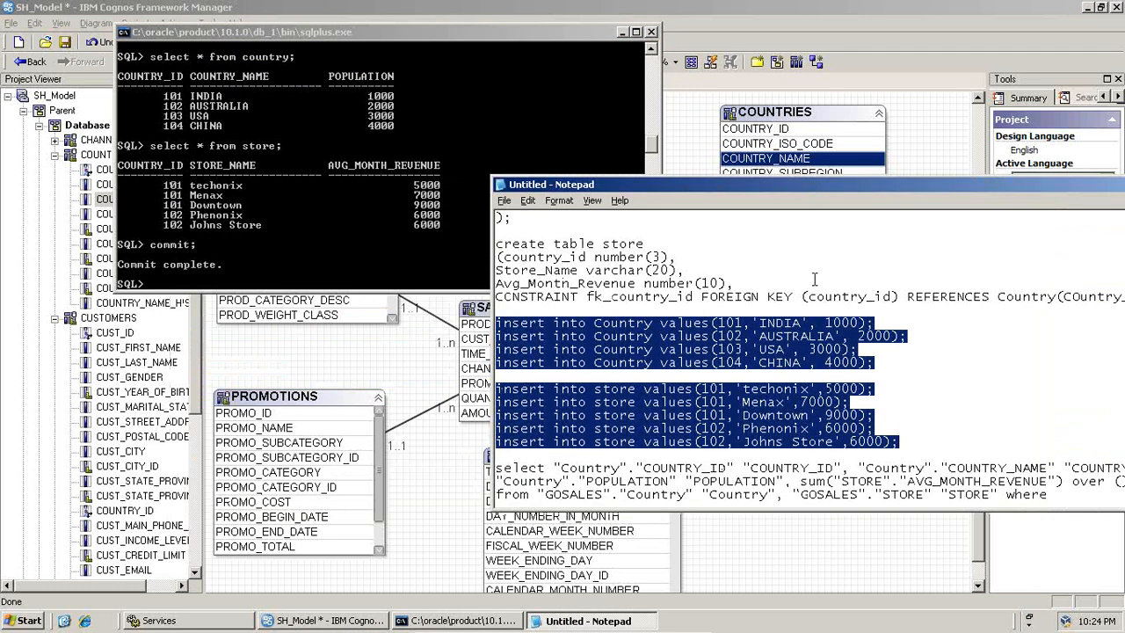
Step: Examine the Country primary key and the store foreign key on country_id in the table creation script
scroll(683, 302, "up", 1)
scroll(683, 302, "down", 1)
scroll(663, 283, "up", 1)
scroll(664, 283, "up", 1)
scroll(635, 283, "down", 1)
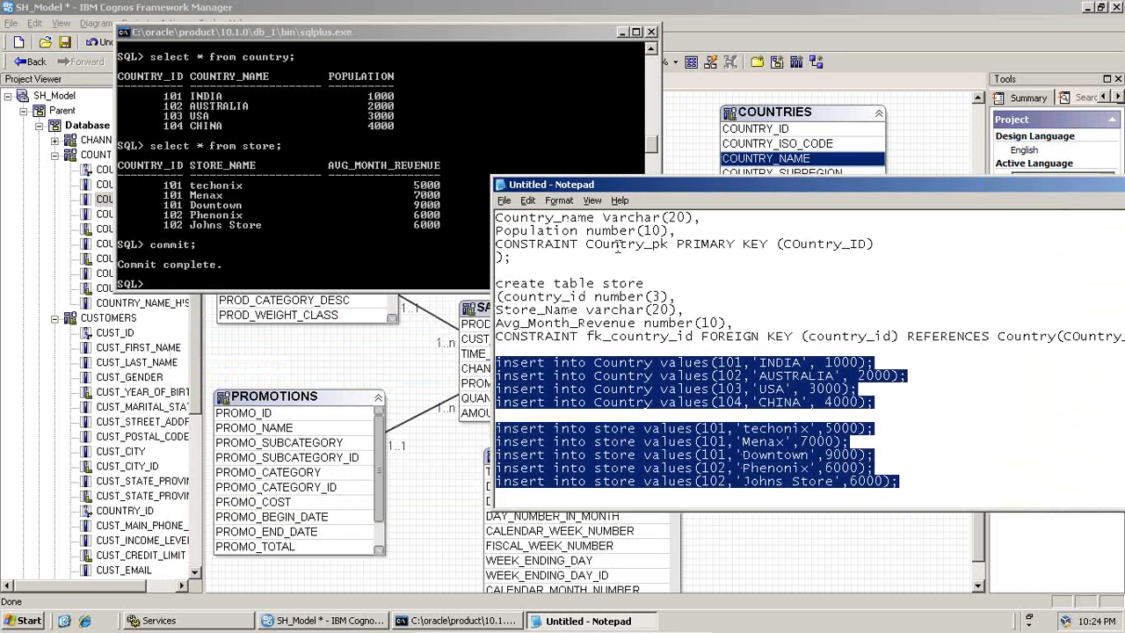
left_click_drag(587, 244, 668, 244)
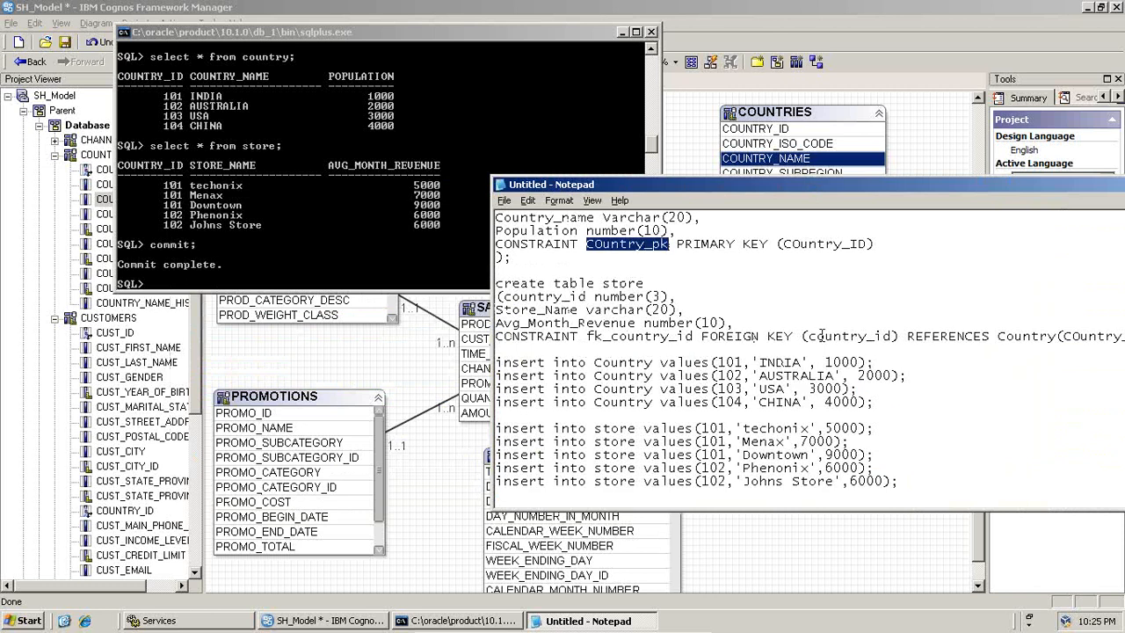
left_click_drag(816, 337, 898, 339)
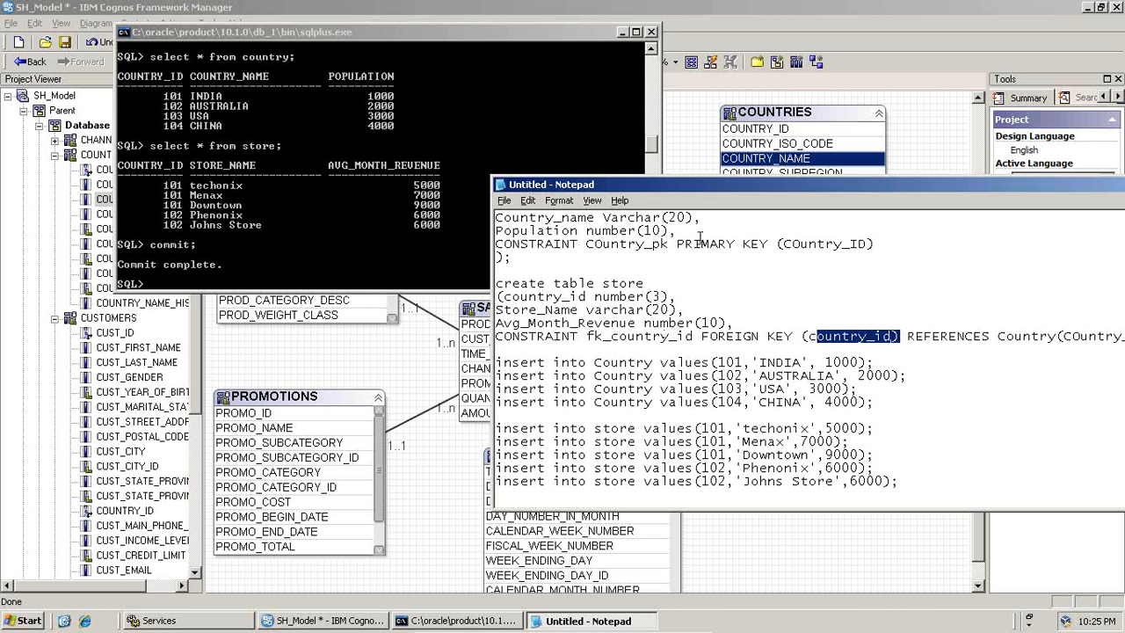
scroll(713, 270, "up", 1)
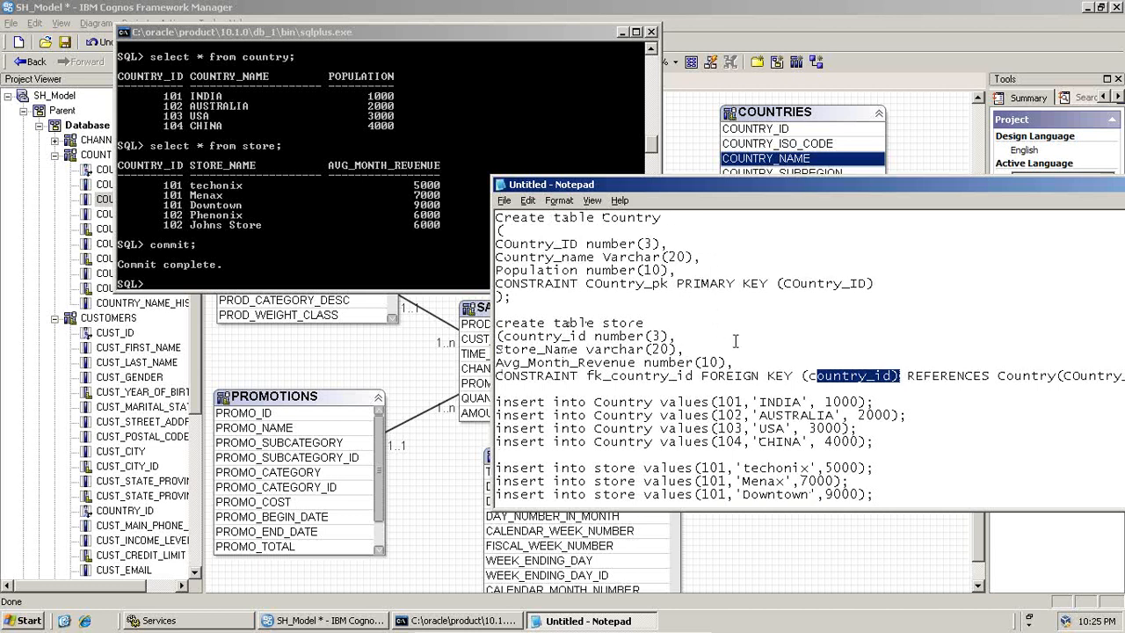
Step: Replace the two select queries at the end of the Notepad script with a long run of blank lines
left_click(446, 180)
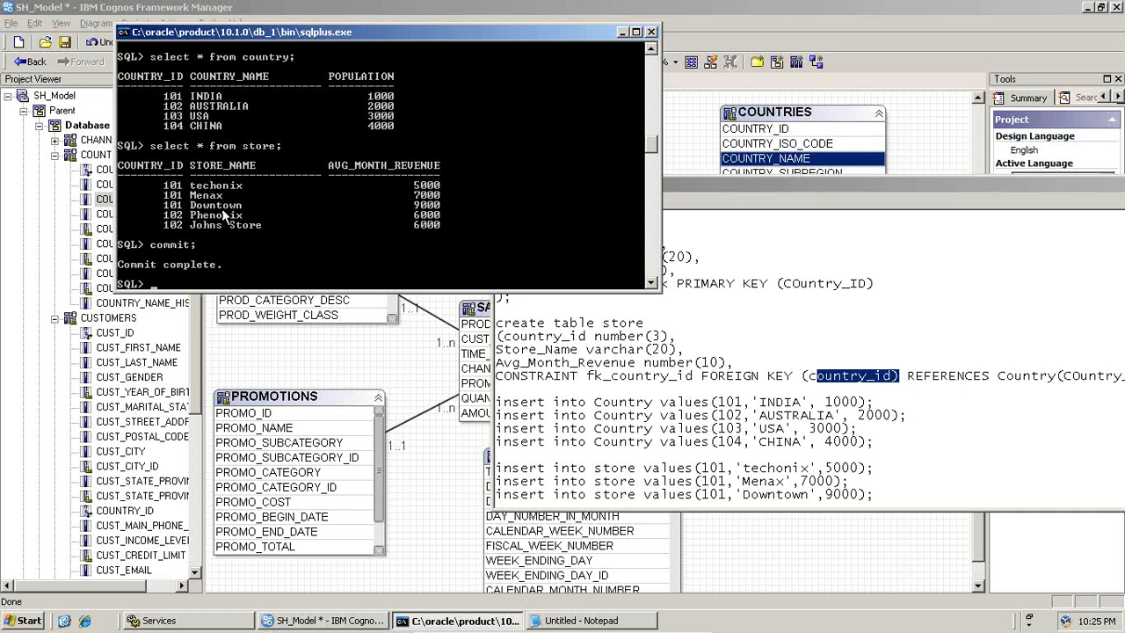
left_click(905, 495)
key("ctrl+v")
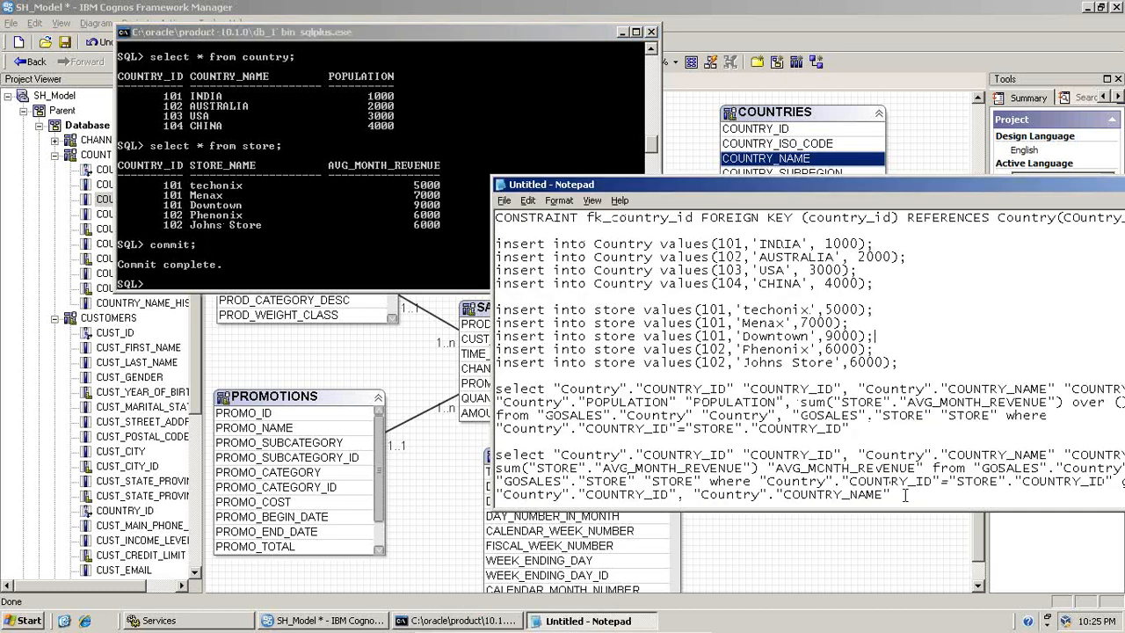
left_click_drag(905, 494, 457, 395)
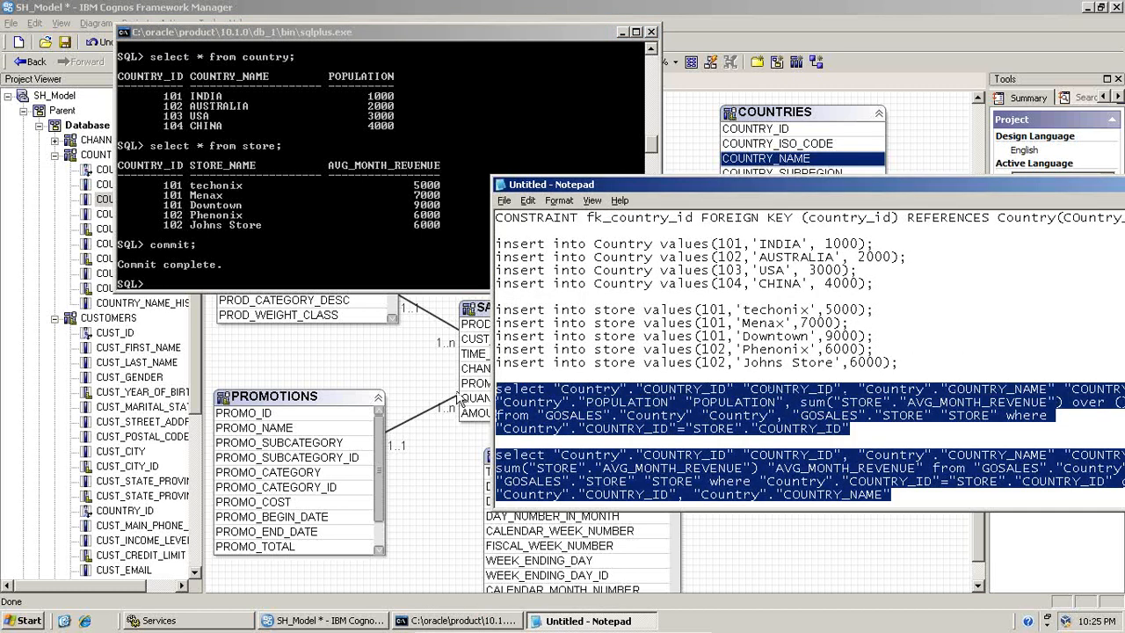
key("Return")
key("Return")
key("Return")
key("Return")
key("Return")
key("Return")
key("Return")
key("Return")
key("Return")
key("Return")
key("Return")
key("Return")
key("Return")
key("Return")
key("Return")
key("Return")
key("Return")
key("Return")
key("Return")
key("Return")
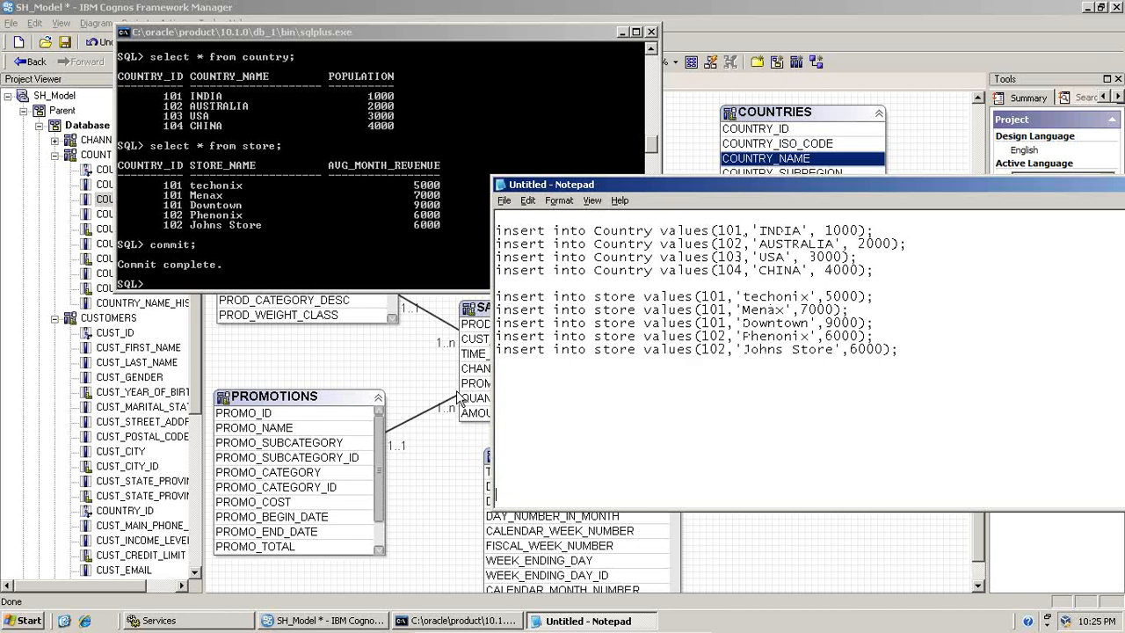
Step: Write the heading "List of Countries and their stores" in the blank space of the Notepad file
left_click(540, 226)
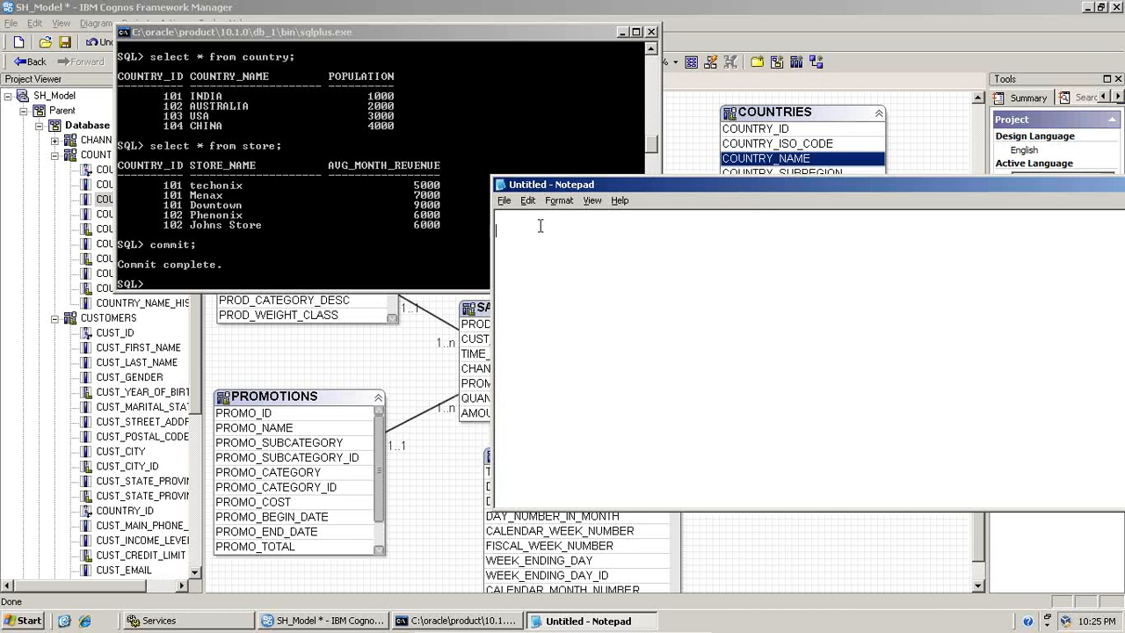
type("List of Co")
type("r")
key("BackSpace")
type("untryies a")
key("BackSpace")
key("BackSpace")
key("BackSpace")
key("BackSpace")
key("BackSpace")
key("BackSpace")
type("ies and their s")
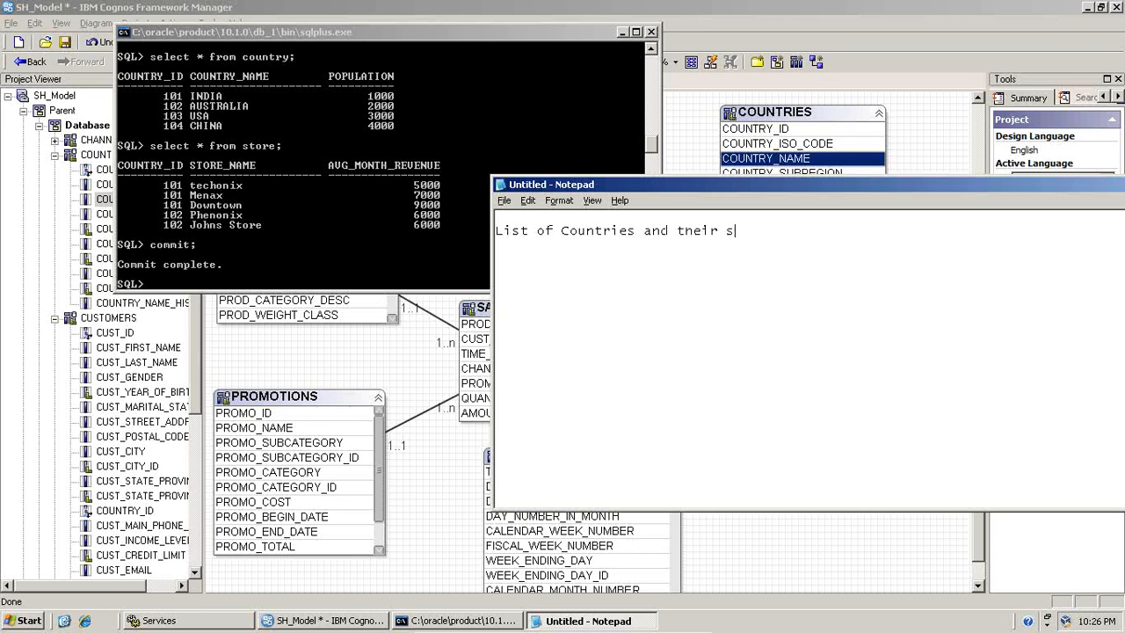
type("tores.")
key("Return")
Step: Write "Country.Country_id=" on the line below the heading as the first half of the join condition
type("Country.Countr")
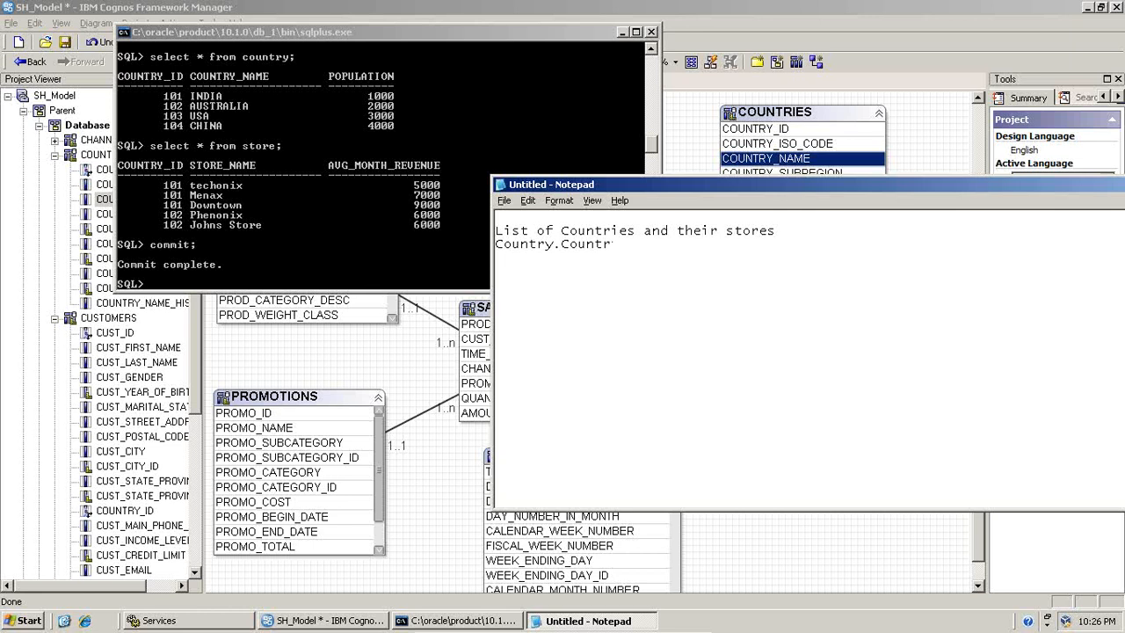
type("y")
type(".Countr")
type("y_")
type("od")
key("BackSpace")
key("BackSpace")
type("id=")
key("BackSpace")
key("BackSpace")
key("BackSpace")
key("BackSpace")
key("BackSpace")
key("BackSpace")
key("BackSpace")
key("BackSpace")
Step: Duplicate the Country.Country_id text after the equals sign and change its table name, giving Country.Country_id=Store.Country_id
key("shift+End")
key("ctrl+c")
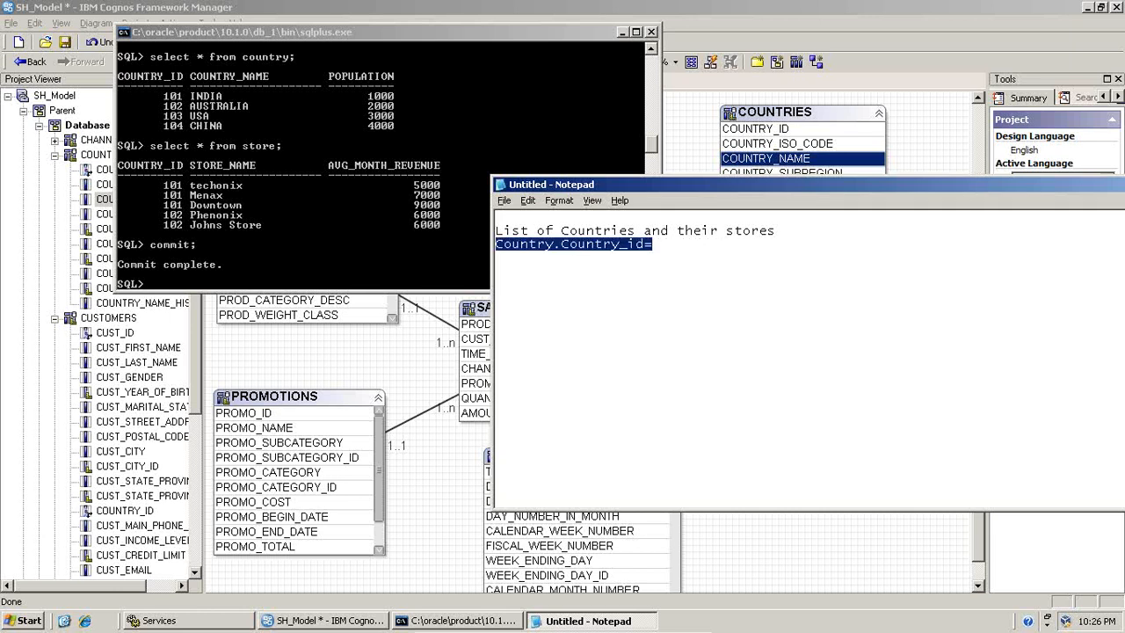
key("Down")
key("ctrl+v")
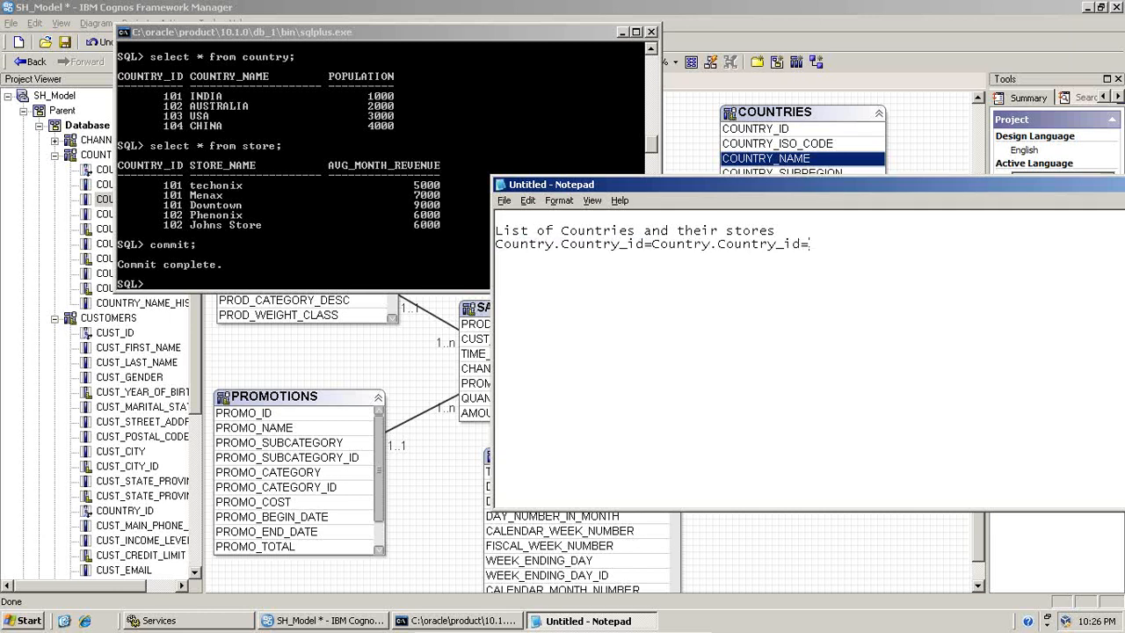
key("BackSpace")
key("Left")
key("Left")
key("Left")
key("Left")
key("Left")
key("Left")
key("Left")
key("Left")
key("Left")
key("Left")
key("Left")
key("Left")
key("Left")
key("Right")
key("Right")
key("Right")
key("shift+Left")
key("shift+Left")
key("shift+Left")
key("shift+Left")
key("shift+Left")
key("shift+Left")
key("shift+Left")
type("Store")
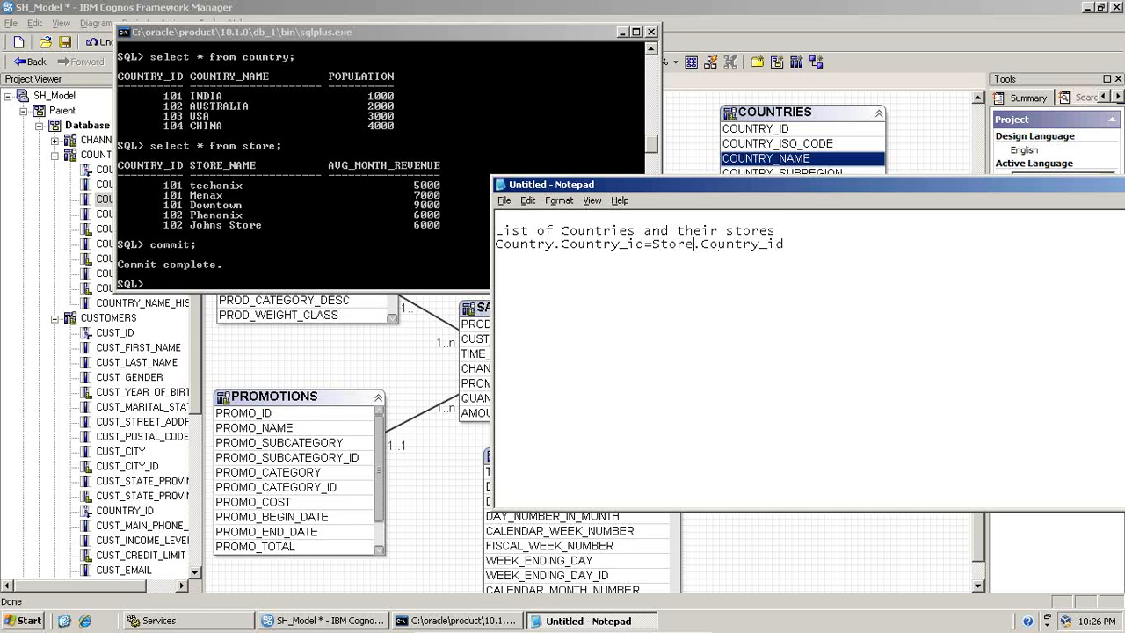
Step: End the heading about countries and their stores with a period
left_click(802, 244)
left_click(797, 236)
type(".")
Step: Below the join condition, add the note "Excluded : The COuntry USA and China willnot be visible as these countries" and continue with the reason
key("Down")
key("Return")
key("Return")
type("Excluded : The COuntry USA")
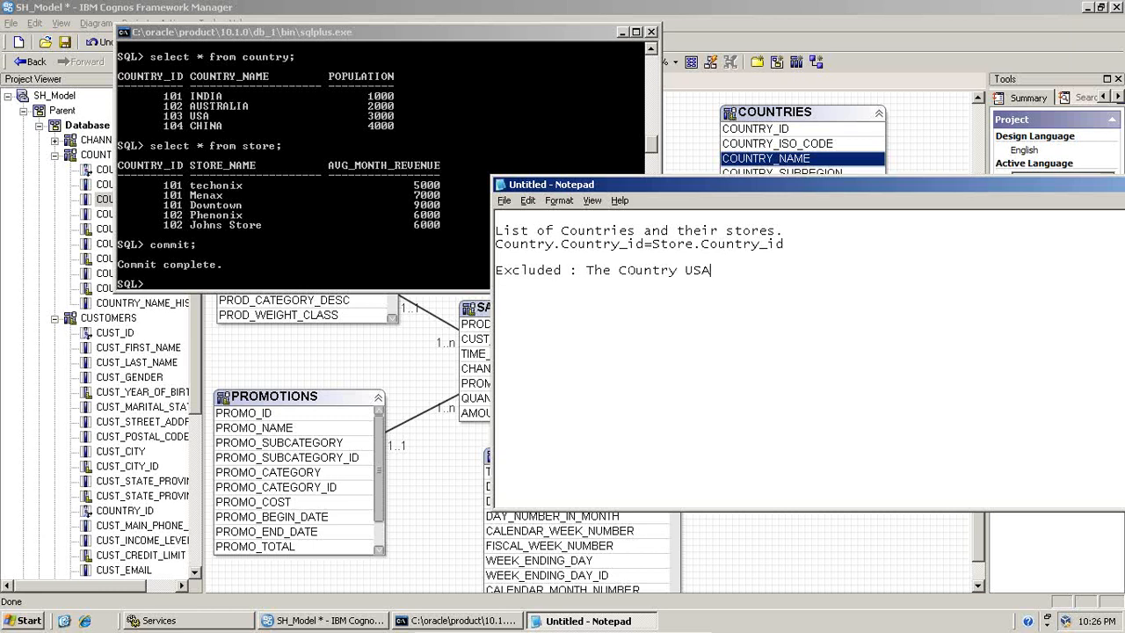
type(" an")
key("BackSpace")
type("d China willnot be ")
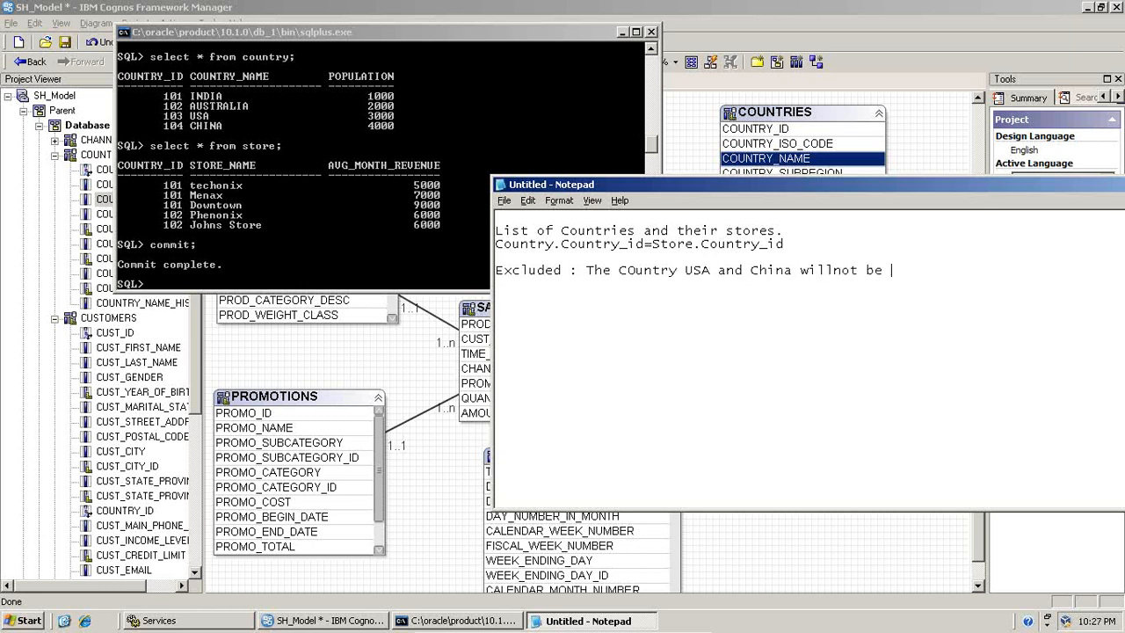
type("vis")
type("bl")
key("BackSpace")
key("BackSpace")
type("ible a sthese")
key("BackSpace")
key("BackSpace")
key("BackSpace")
key("BackSpace")
key("BackSpace")
key("BackSpace")
key("BackSpace")
key("BackSpace")
type("s these")
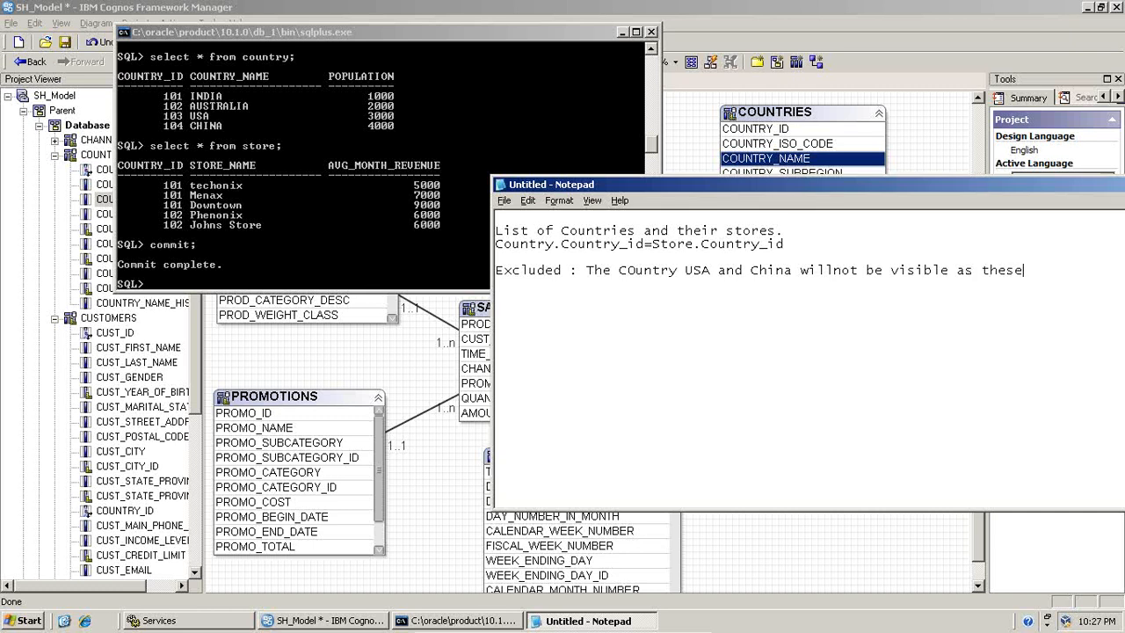
type(" countries ha")
Step: Return to Framework Manager and create a project named Join_Test with English as the design language
left_click(763, 9)
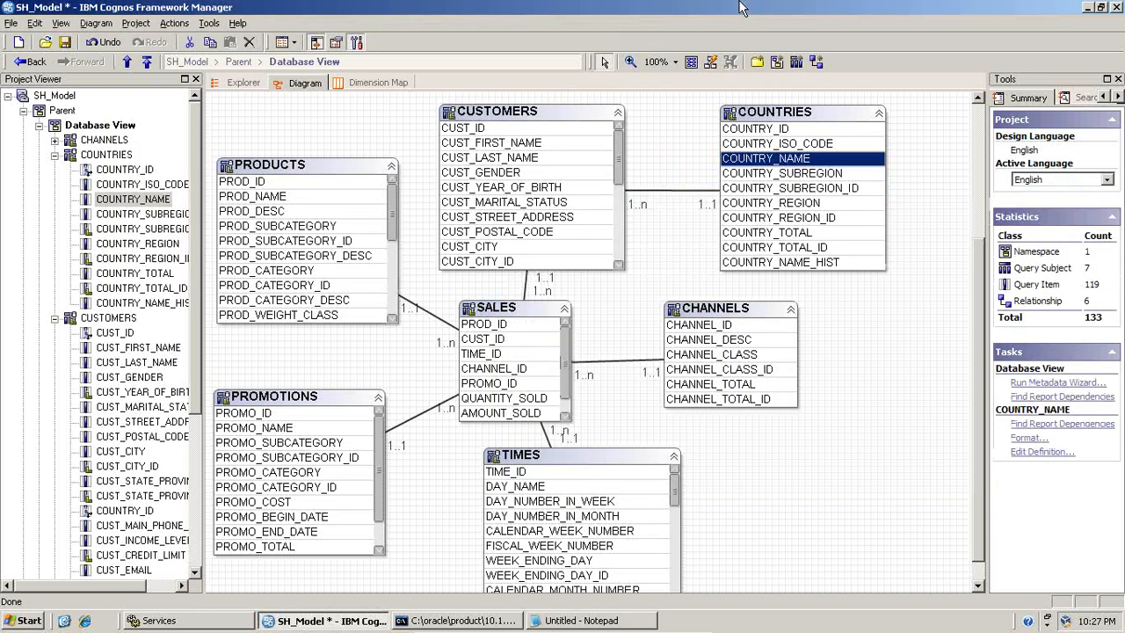
left_click(18, 42)
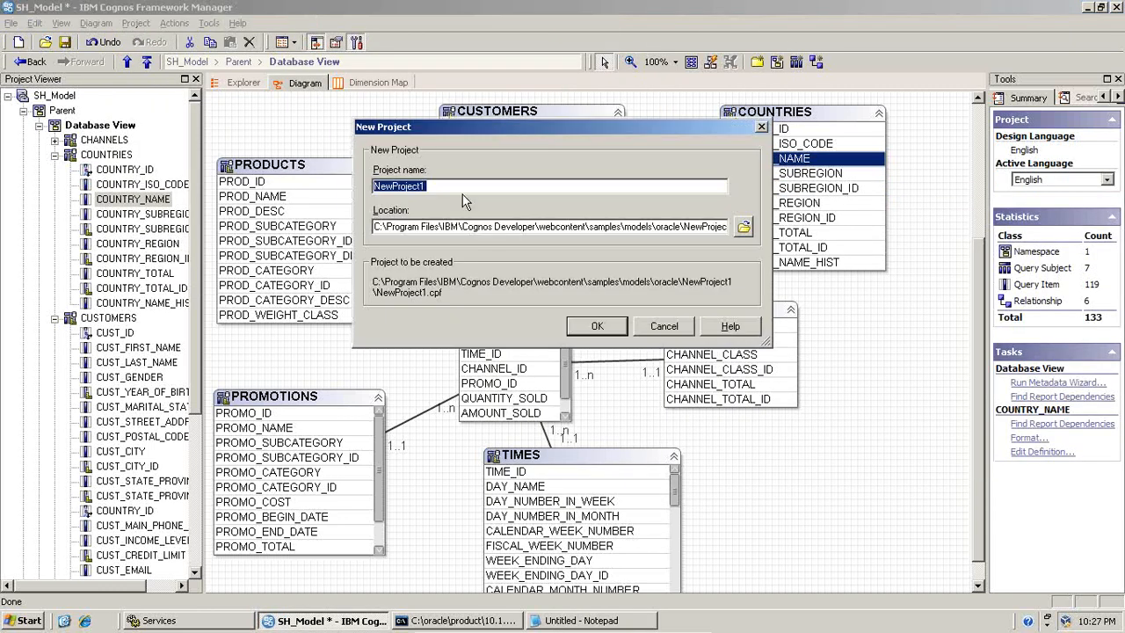
type("Join_T")
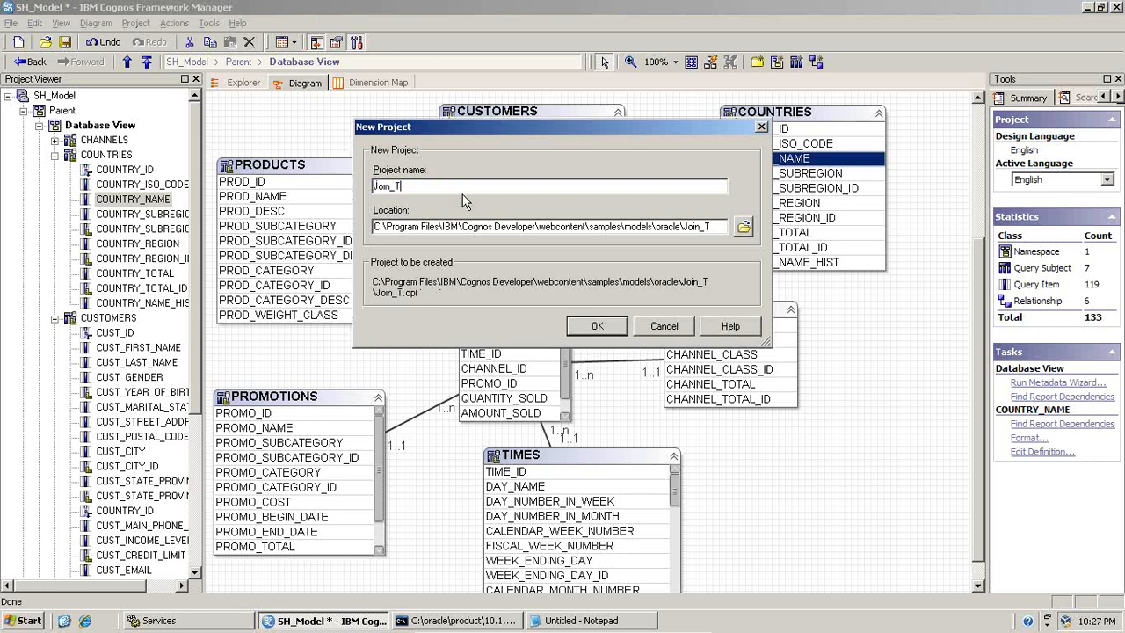
type("est")
key("Return")
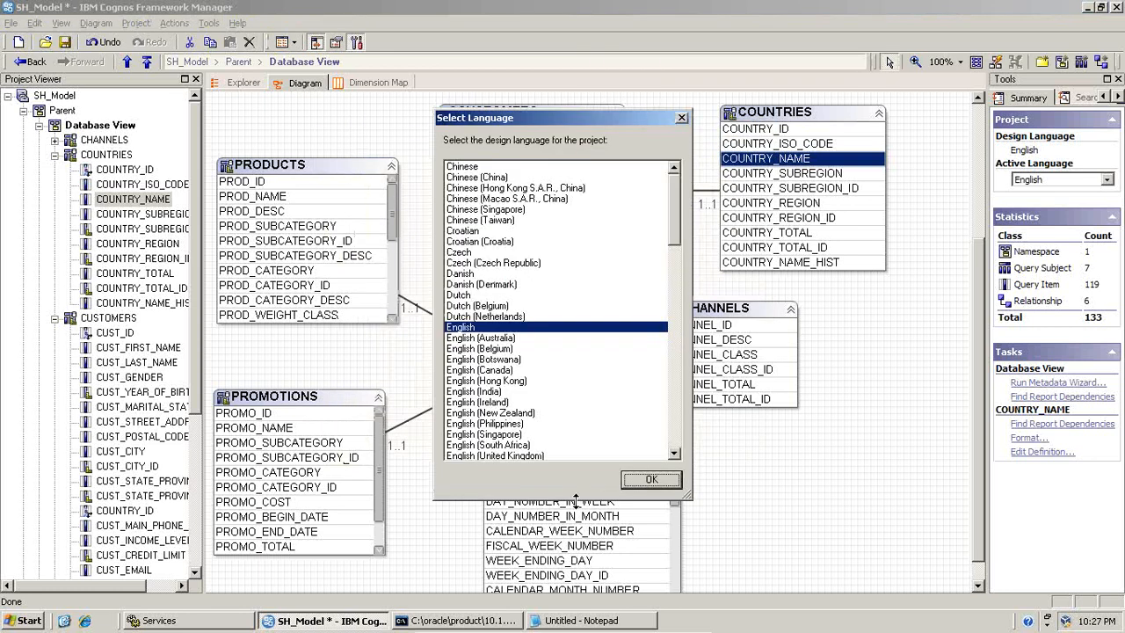
left_click(629, 479)
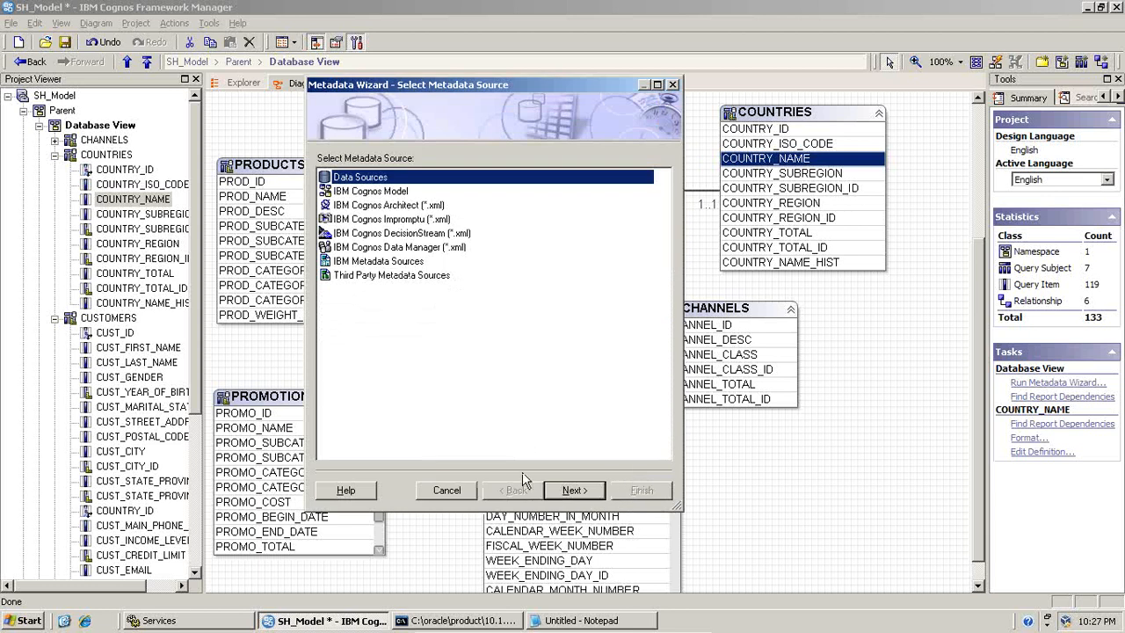
Step: Choose Data Sources as the metadata source and use the Sh_Schema data source for the import
left_click(558, 495)
left_click(360, 190)
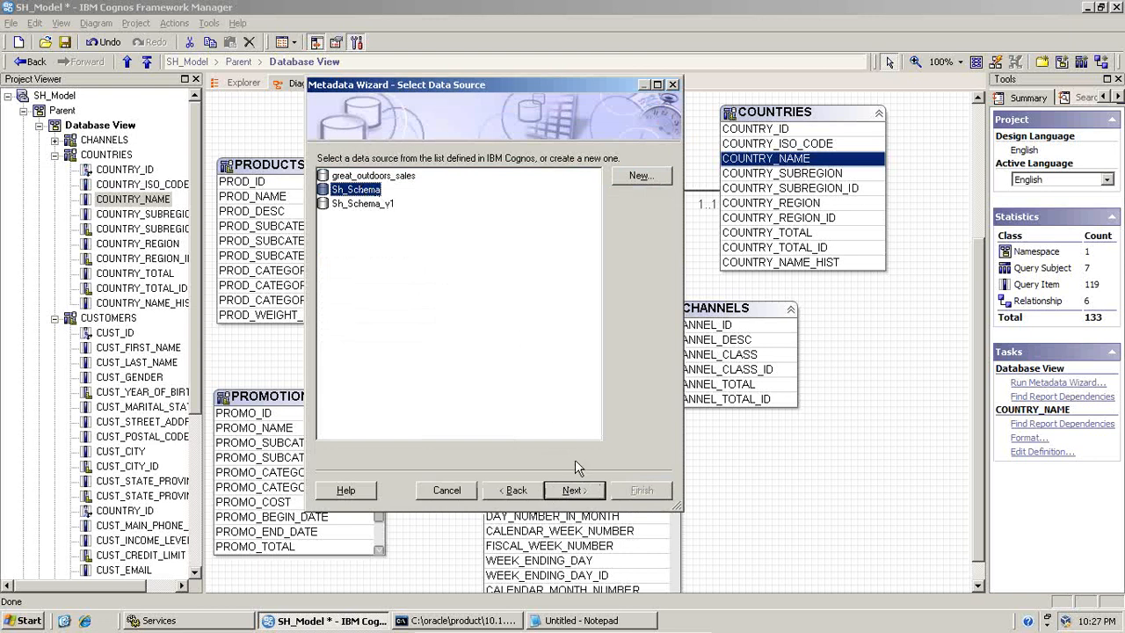
left_click(580, 494)
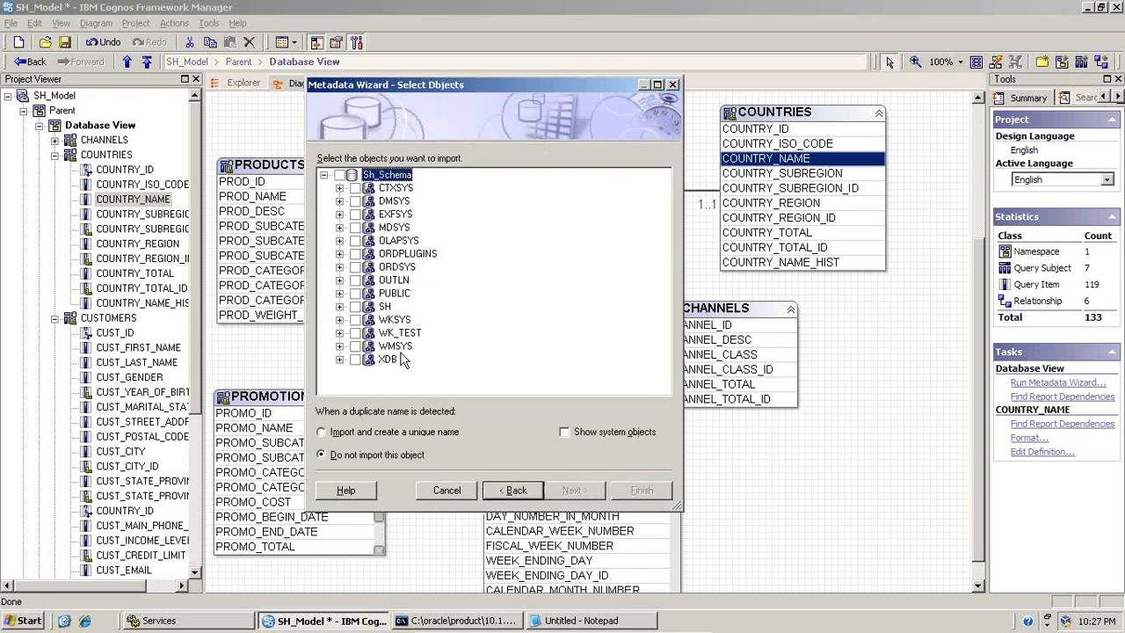
Step: Mark the COUNTRY table of the SH schema for import and look through the remaining tables
left_click(339, 306)
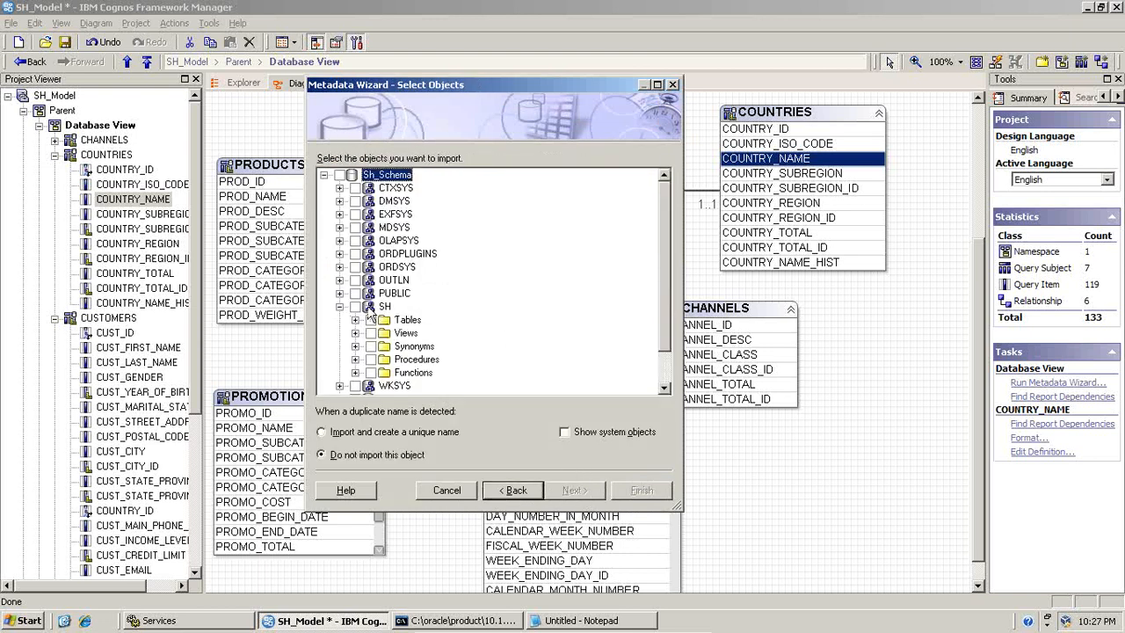
left_click(355, 320)
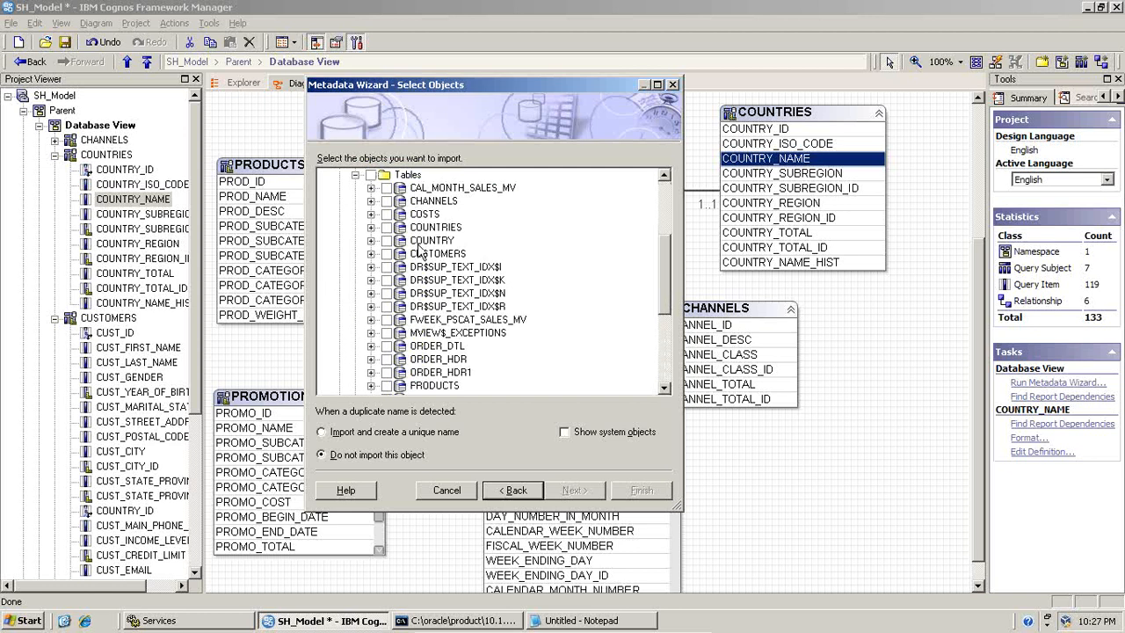
left_click(387, 240)
scroll(435, 277, "down", 3)
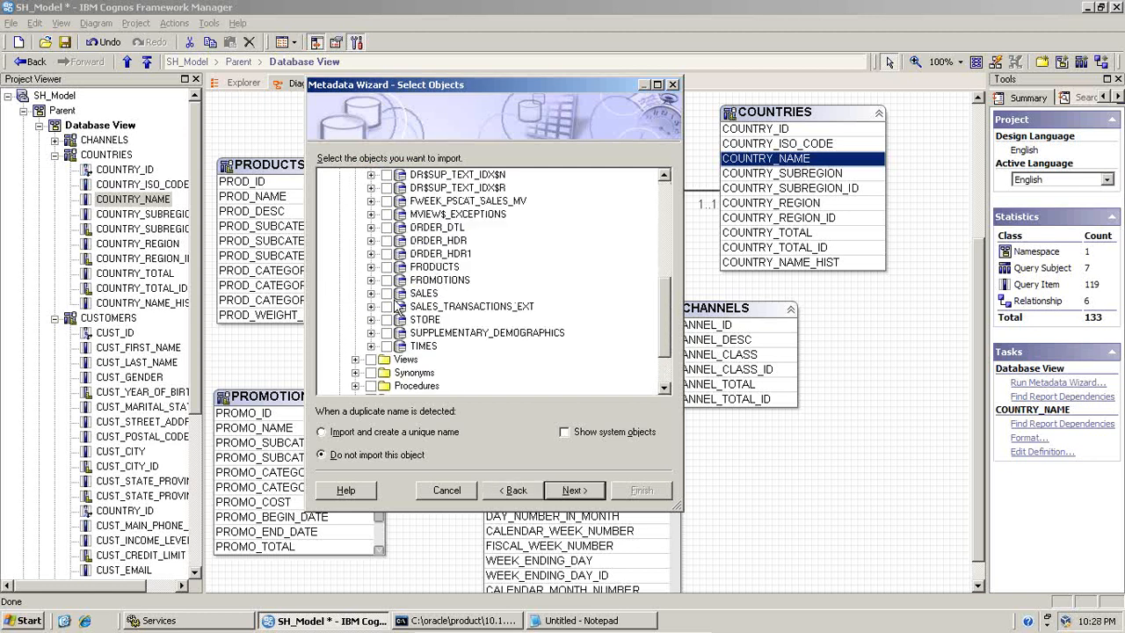
scroll(429, 315, "up", 3)
scroll(429, 315, "up", 2)
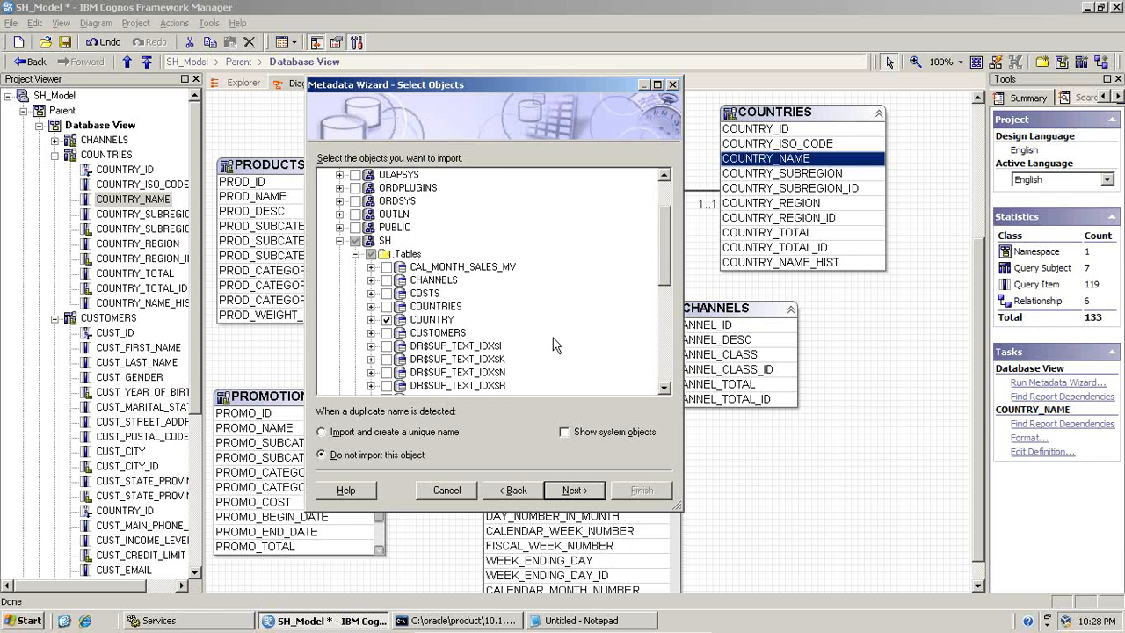
Step: Advance the import to its relationship criteria, then switch to Notepad and review the key constraints in the Country and store table definitions
left_click(578, 492)
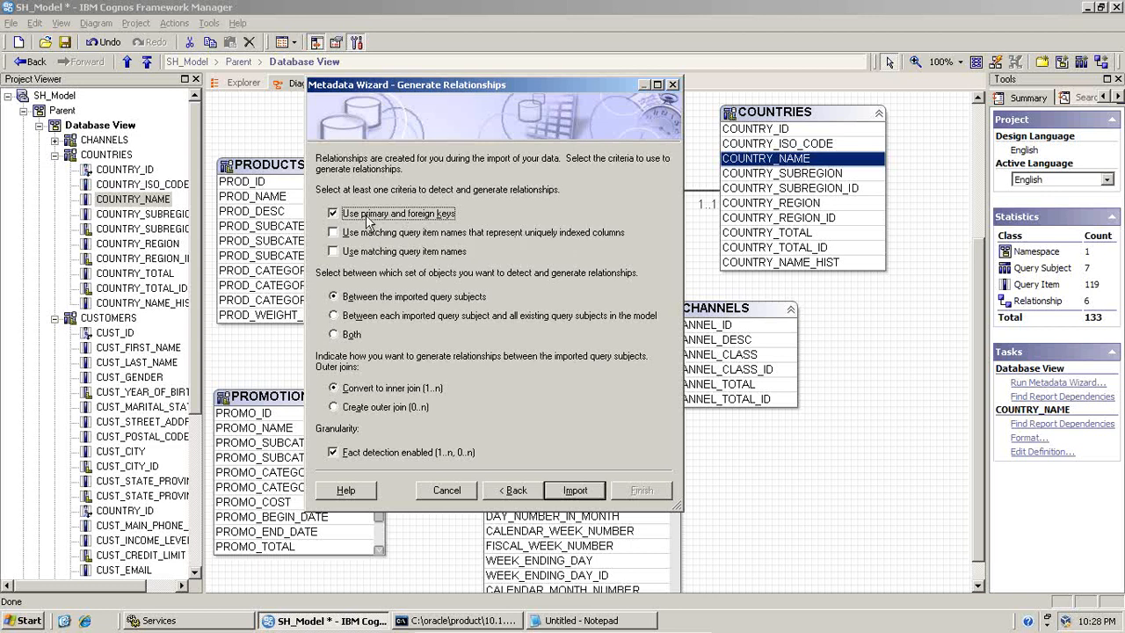
left_click(550, 621)
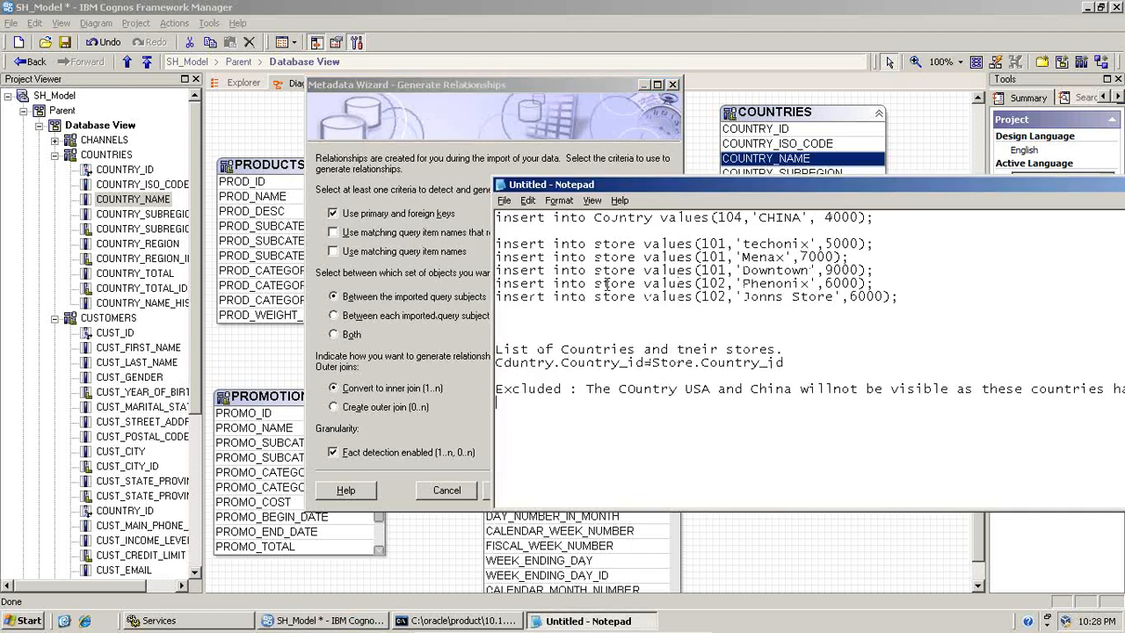
scroll(606, 284, "up", 6)
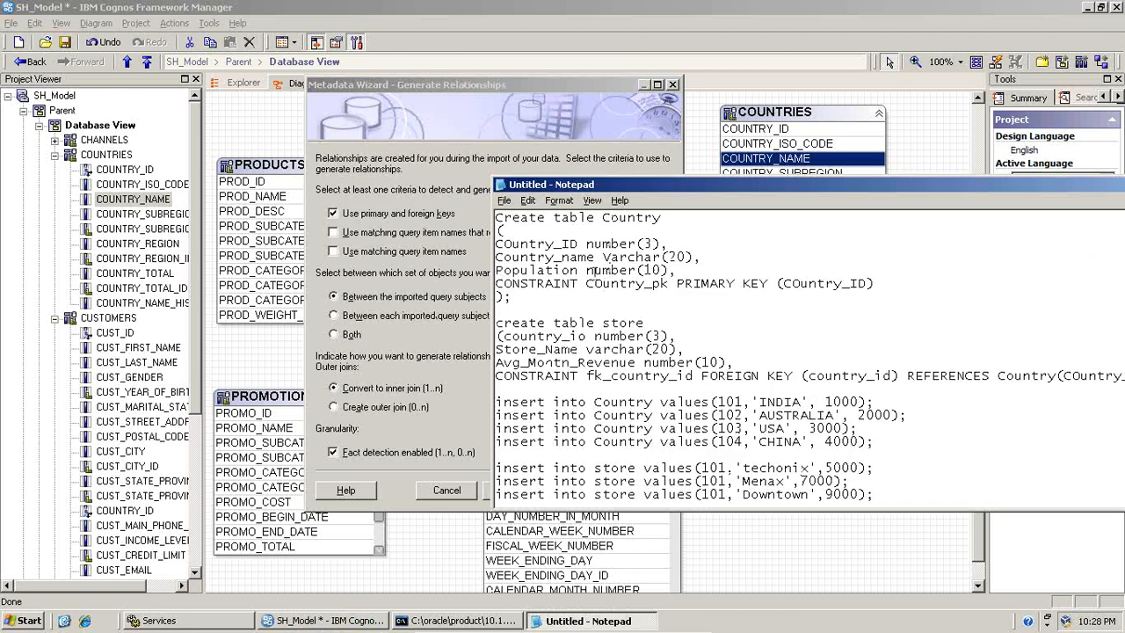
left_click_drag(580, 285, 666, 289)
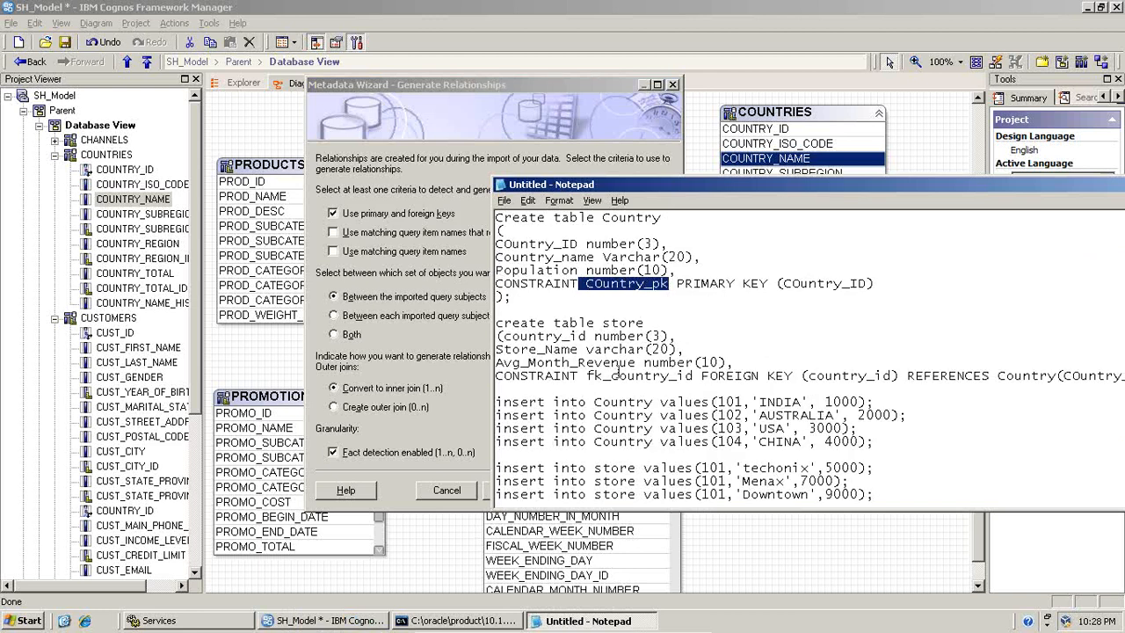
left_click_drag(813, 376, 890, 376)
left_click_drag(648, 322, 603, 323)
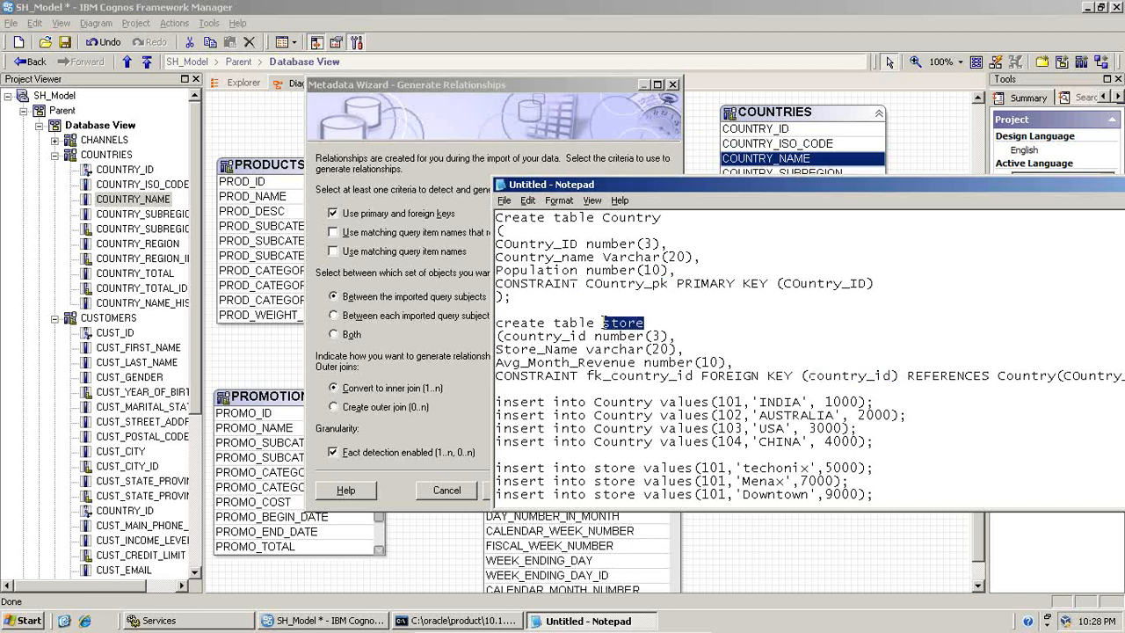
Step: Return to Framework Manager, import the selected tables with relationships based on primary and foreign keys, and finish the wizard
left_click(588, 139)
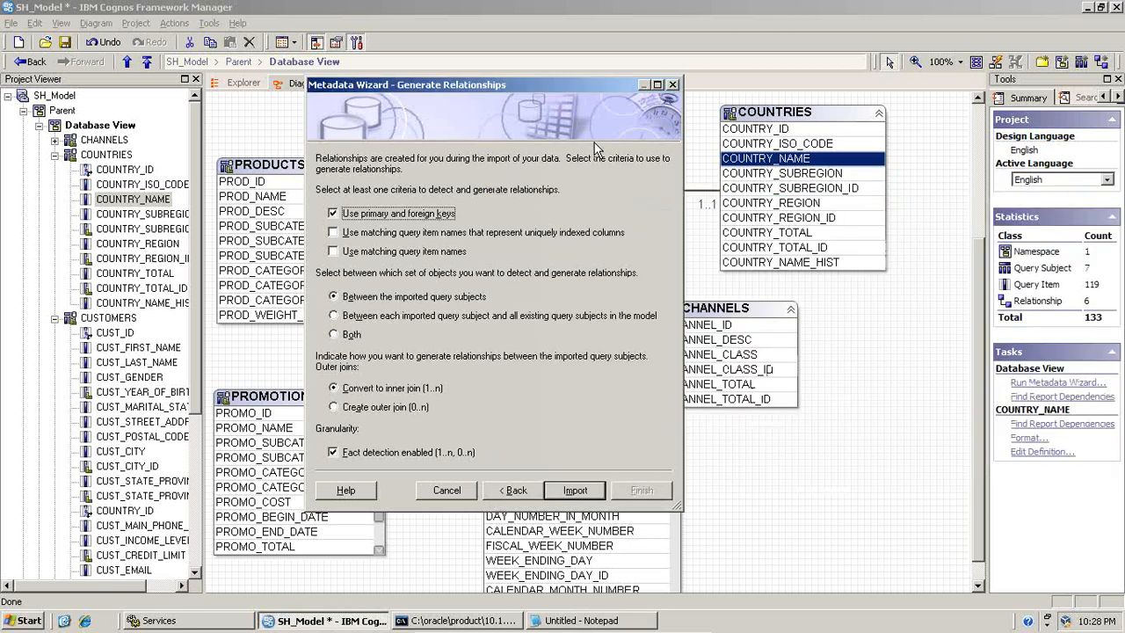
left_click(591, 495)
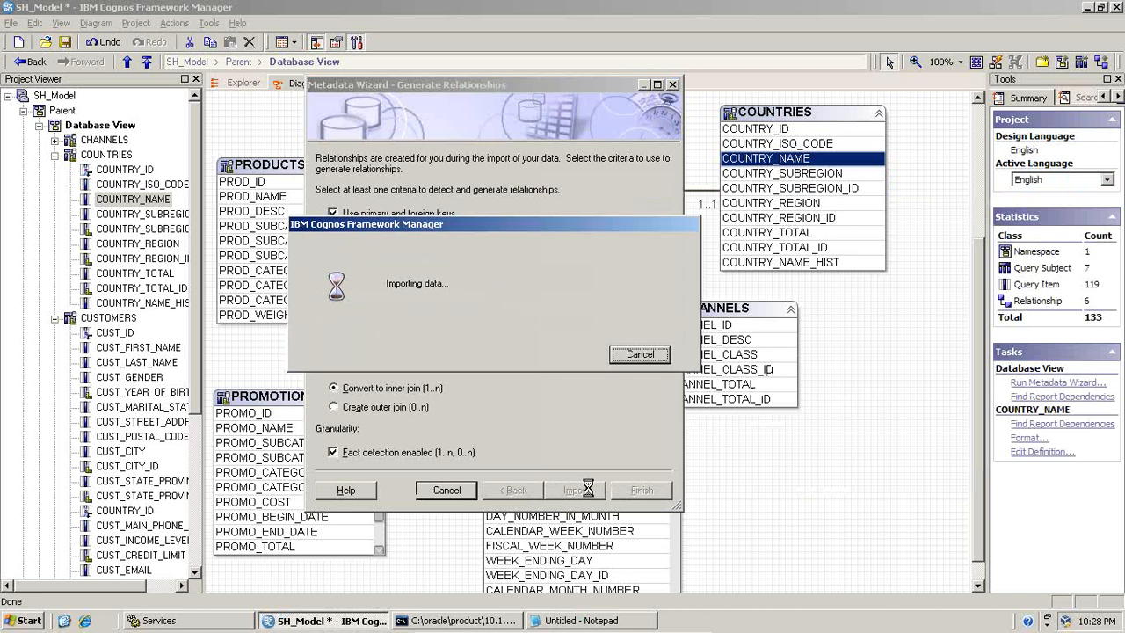
left_click(641, 490)
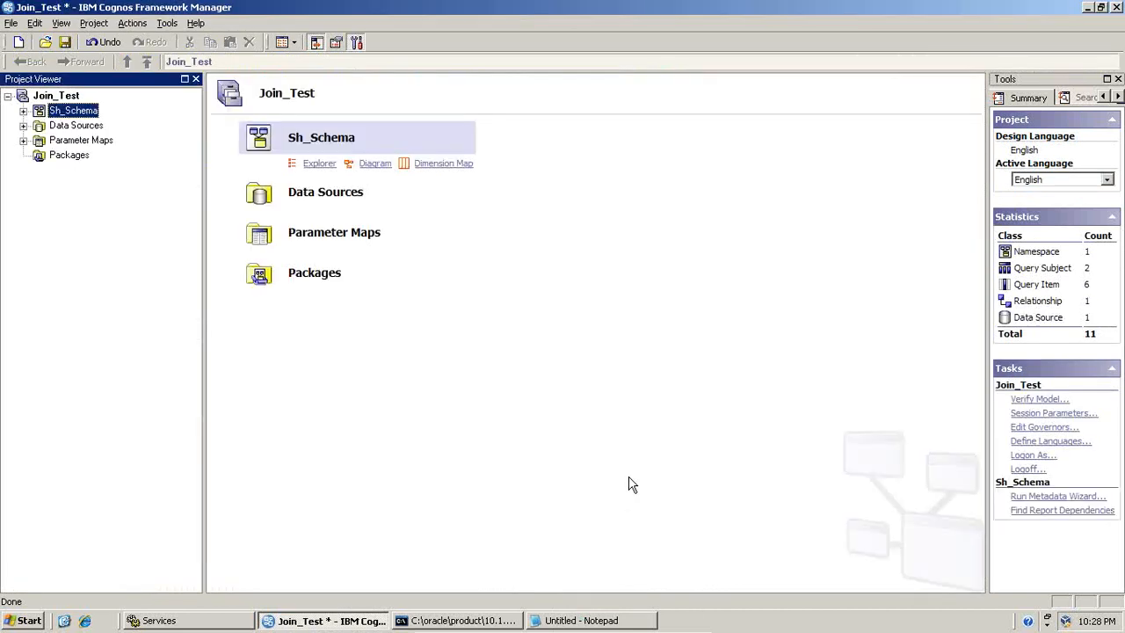
Step: Open the Sh_Schema diagram and space the COUNTRY and STORE query subjects farther apart
left_click(373, 164)
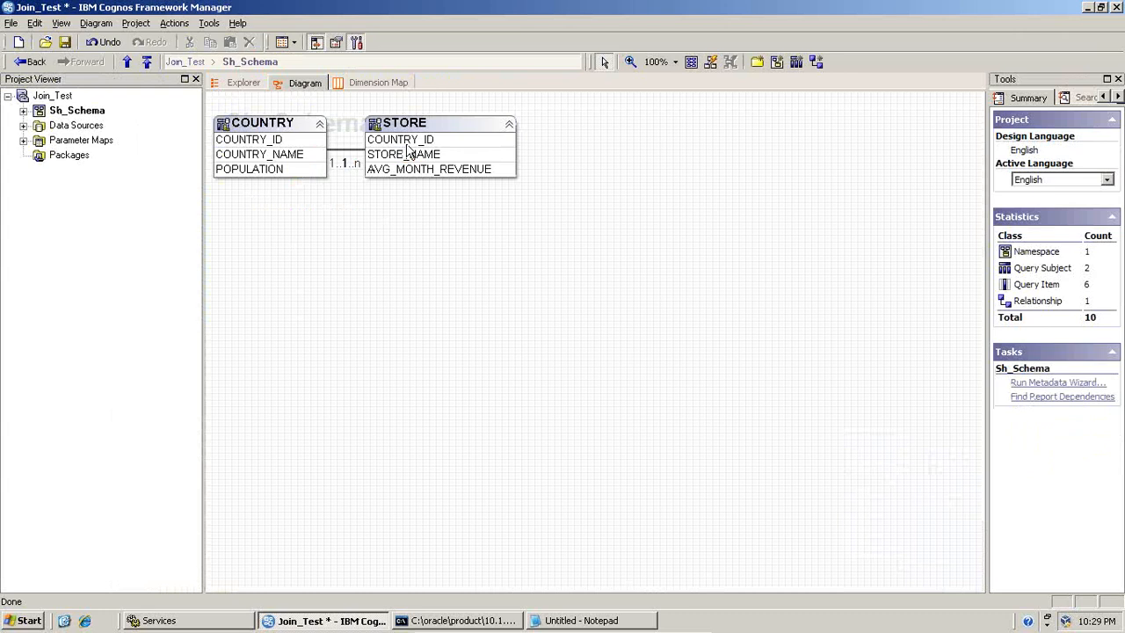
left_click_drag(422, 136, 585, 151)
left_click_drag(271, 139, 344, 145)
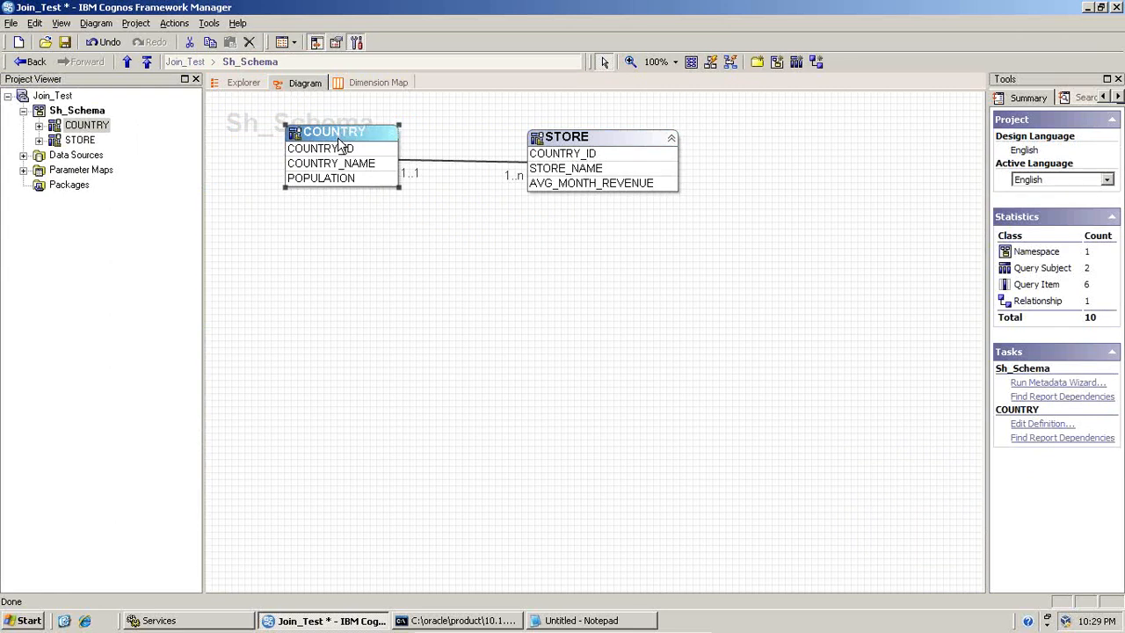
Step: Inspect the name items of COUNTRY and STORE and the definition of the relationship between them, leaving the definition unchanged
left_click(369, 173)
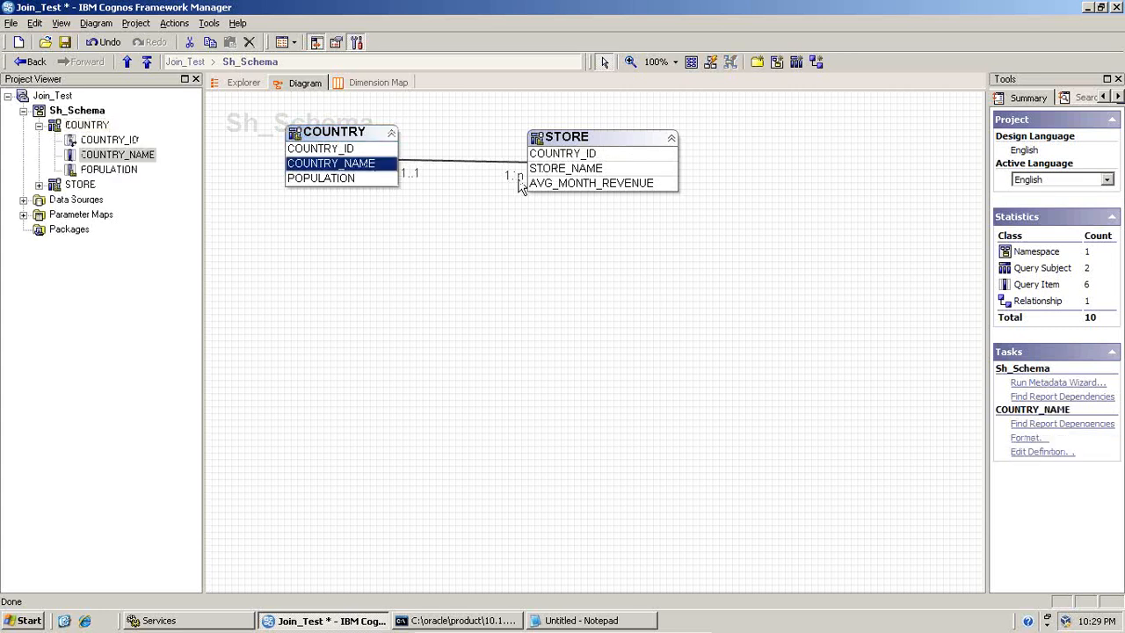
left_click(591, 173)
left_click(357, 168)
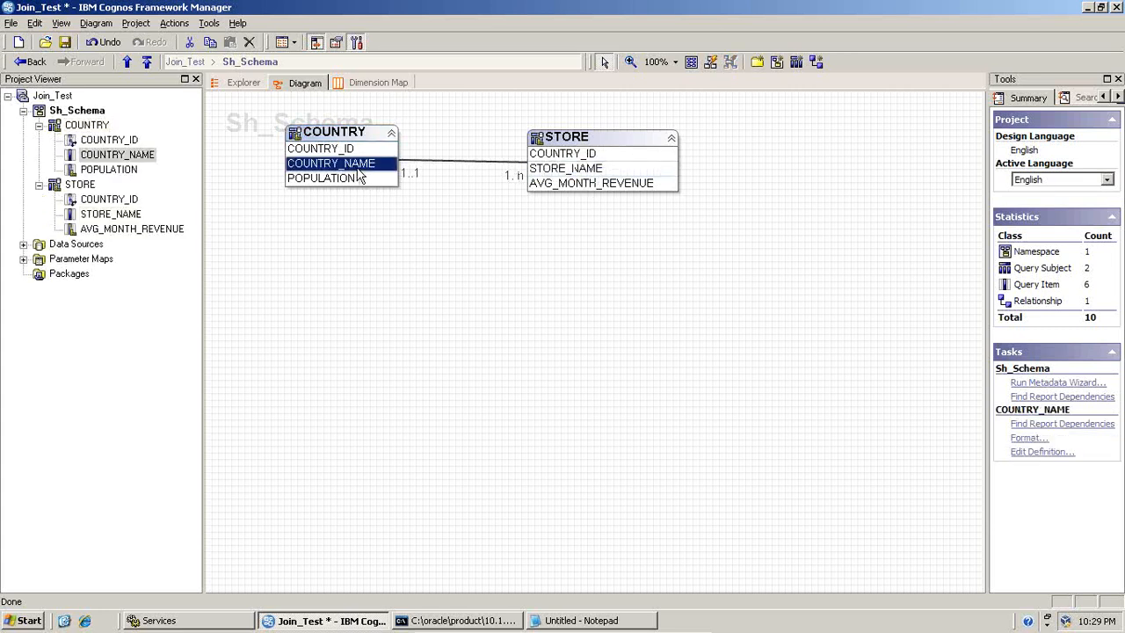
left_click(562, 172)
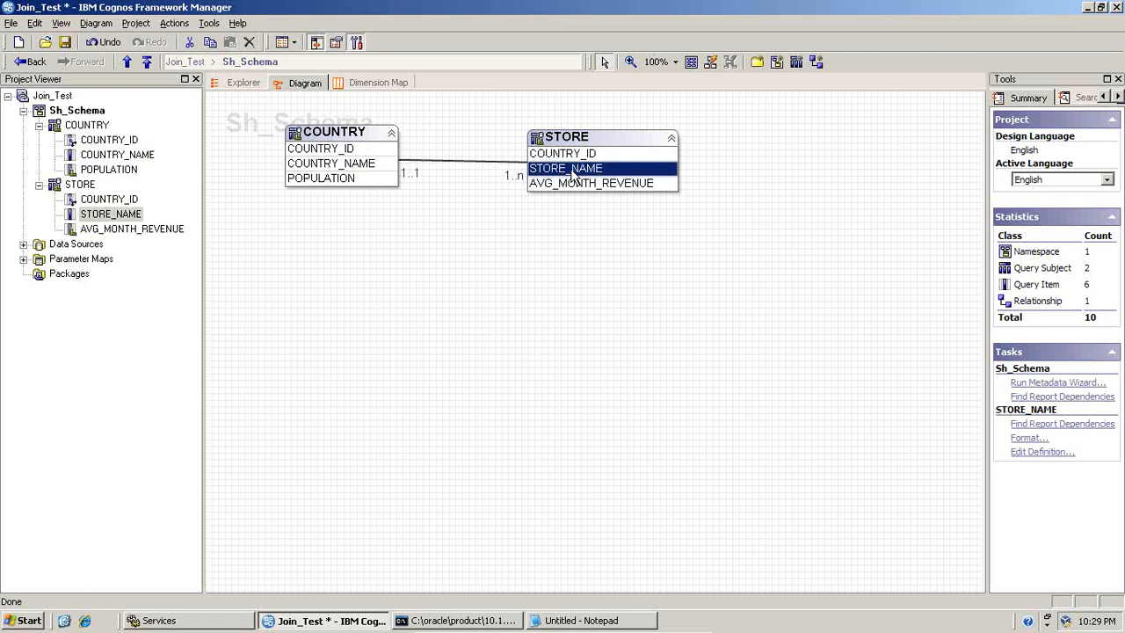
double_click(464, 163)
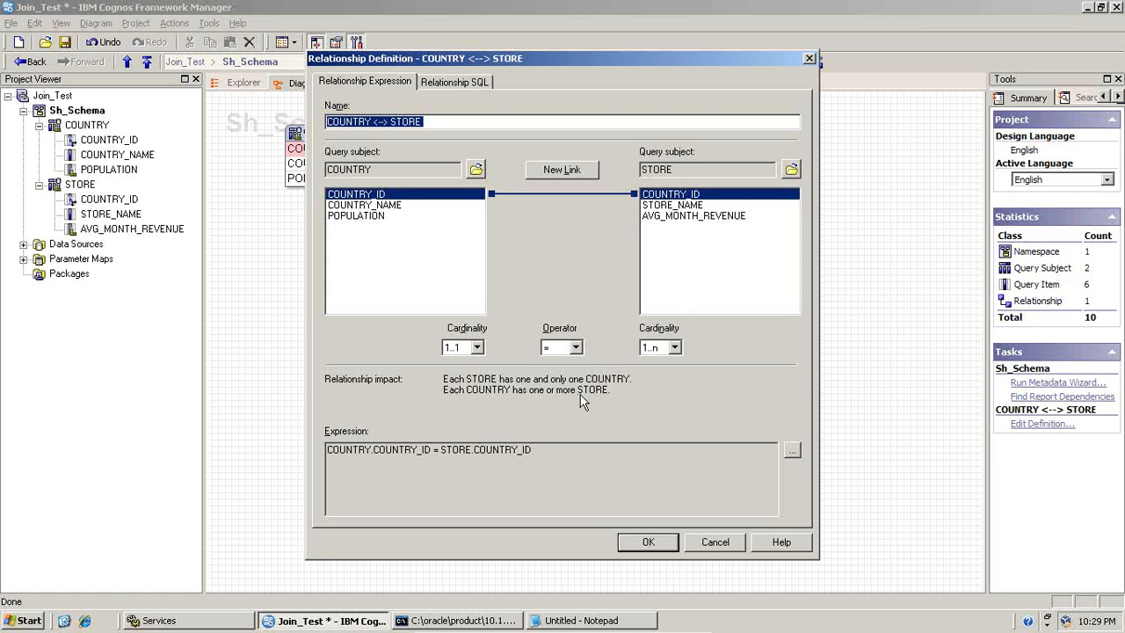
left_click(714, 541)
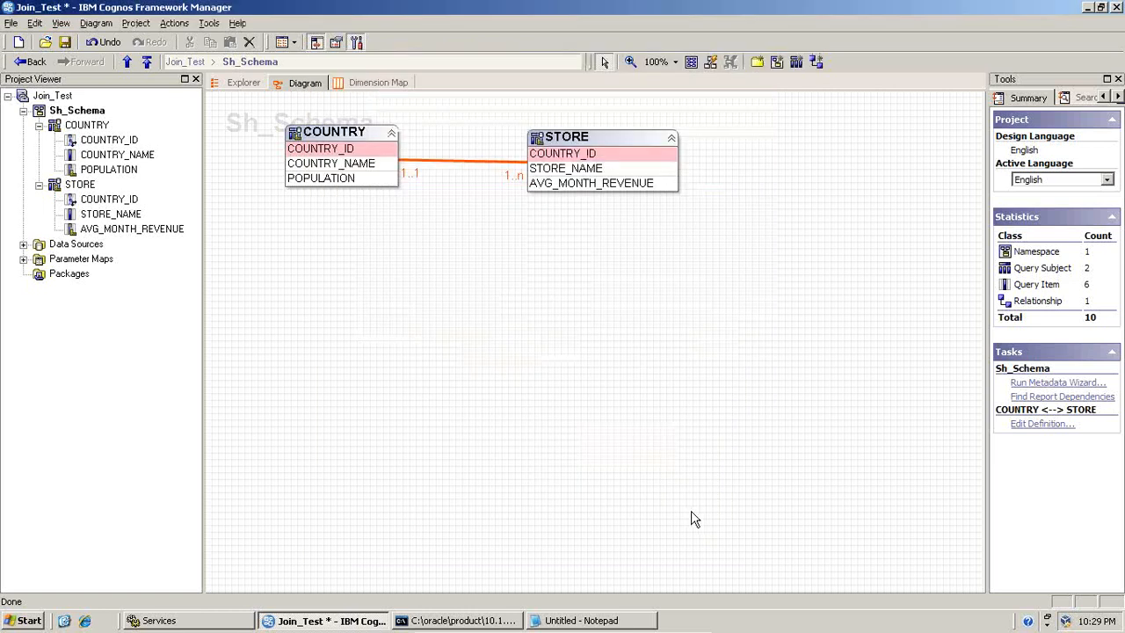
Step: Test COUNTRY_NAME together with STORE_NAME, running the sample with Auto Sum enabled
left_click(367, 165)
left_click(542, 173)
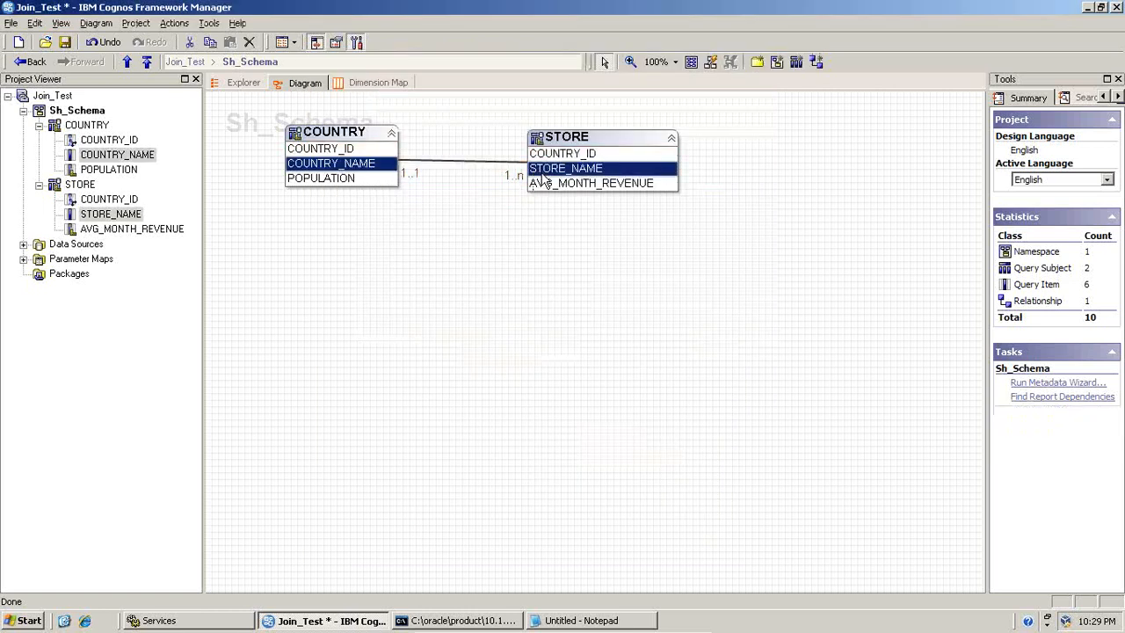
right_click(552, 168)
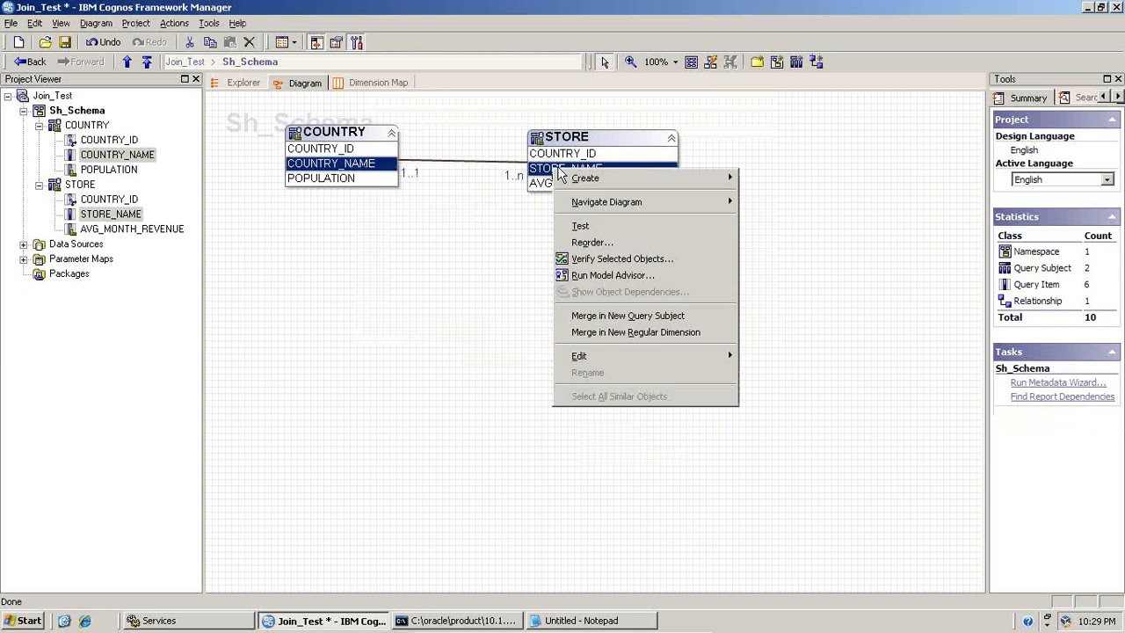
left_click(580, 226)
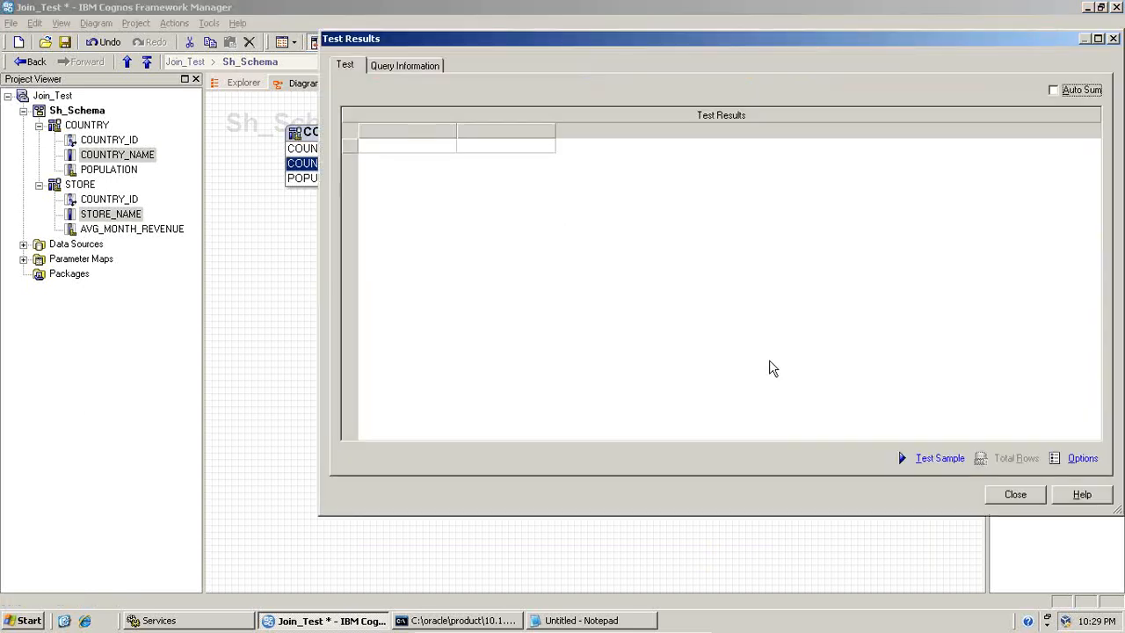
left_click(1077, 91)
left_click(940, 457)
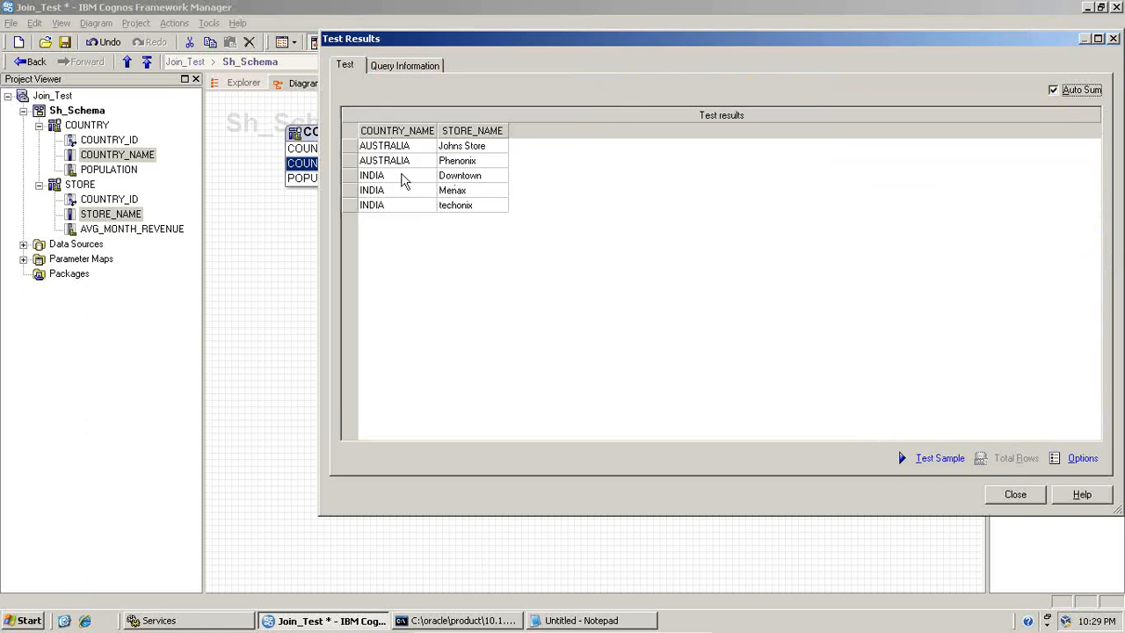
Step: Rearrange the test results and SQL*Plus windows to compare the sample with the country and store table rows
left_click_drag(564, 42, 360, 0)
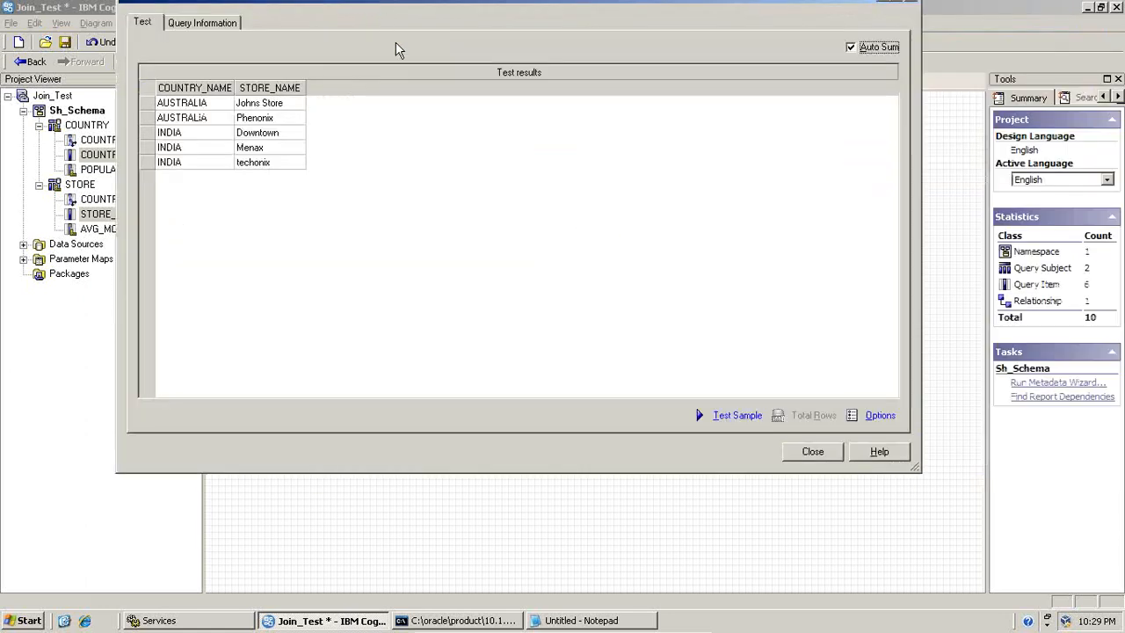
left_click(466, 620)
left_click_drag(333, 34, 589, 170)
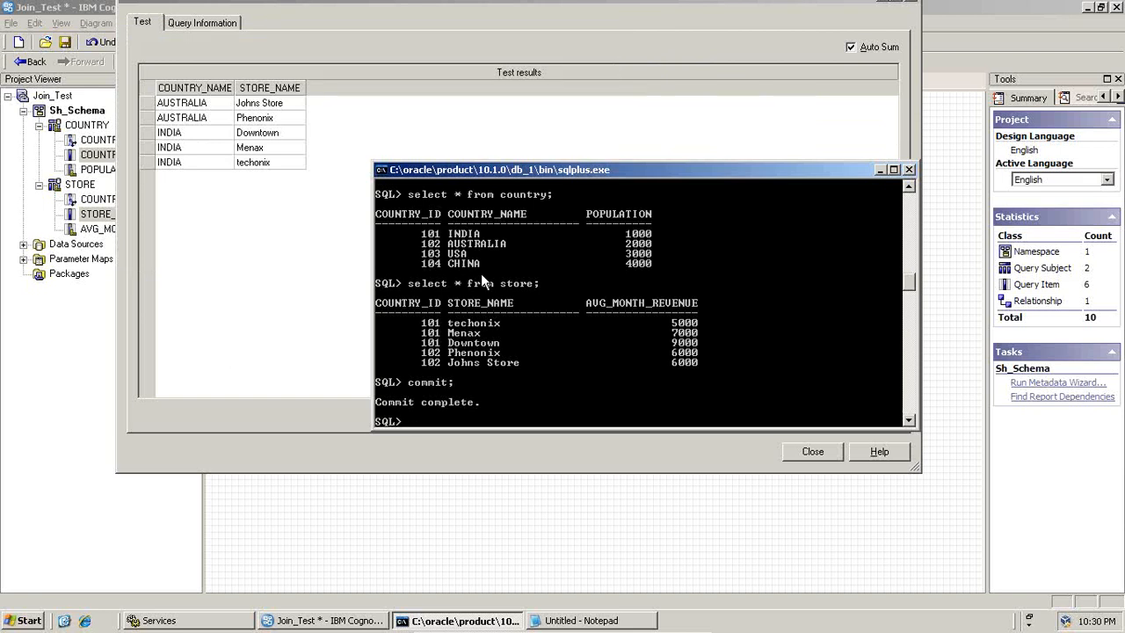
left_click(331, 20)
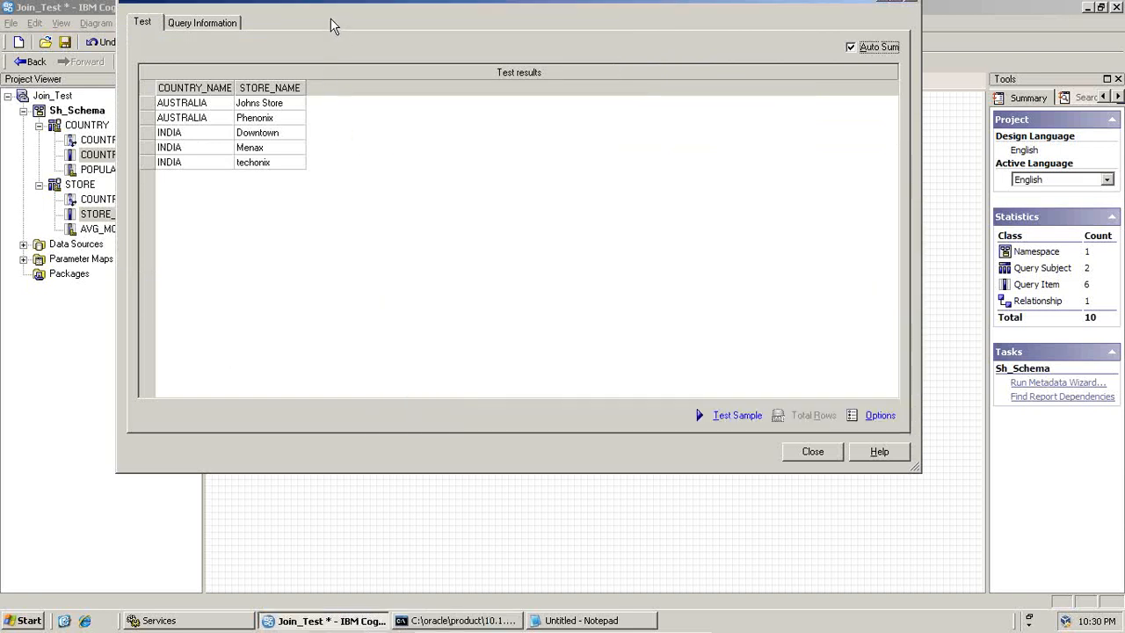
Step: Show the query information of the test and copy the complete Native SQL statement
left_click(219, 27)
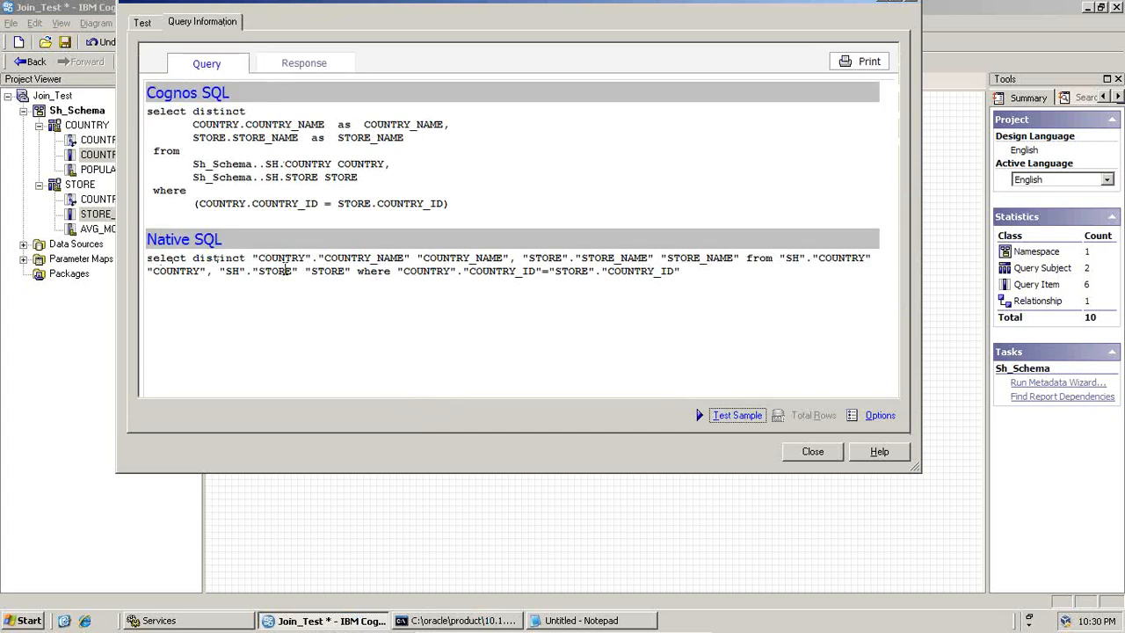
left_click_drag(540, 269, 549, 270)
left_click_drag(684, 272, 144, 255)
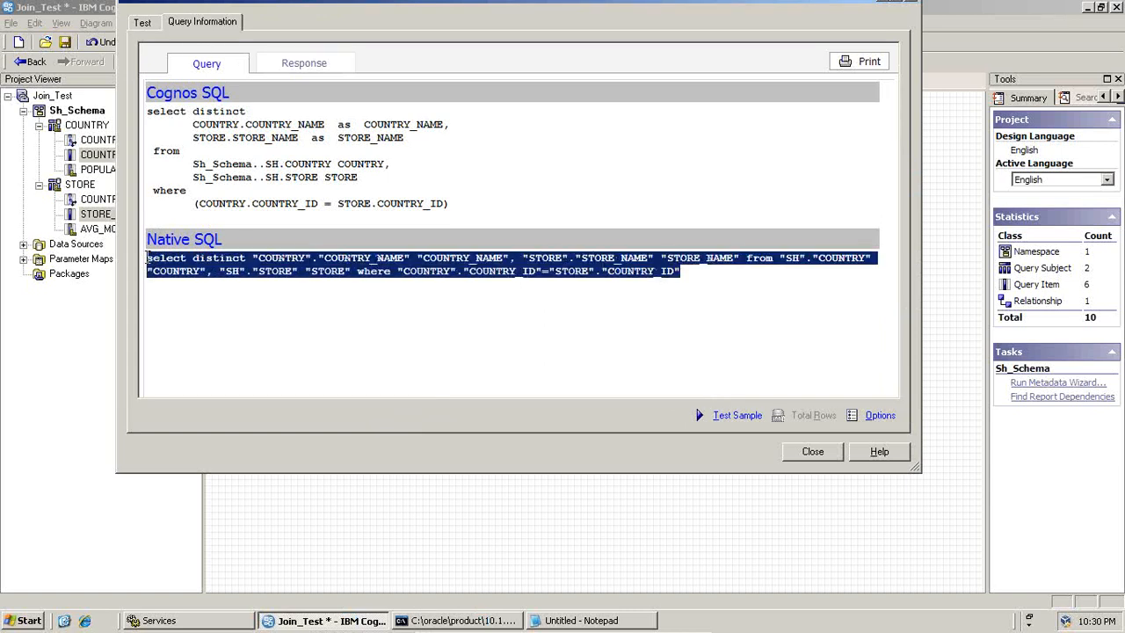
left_click(160, 264)
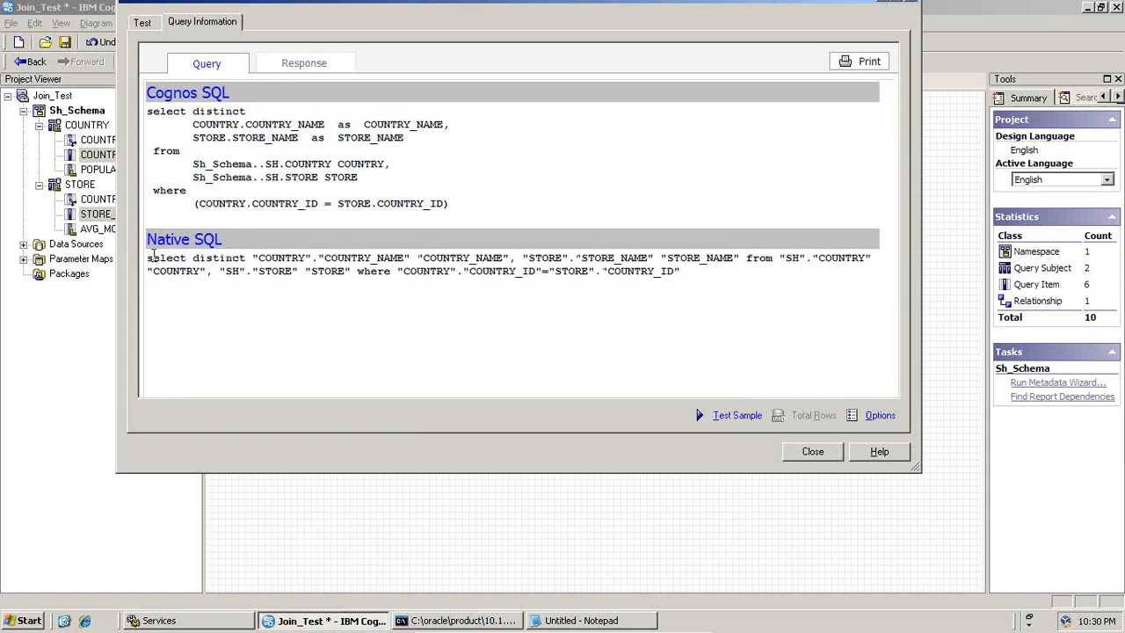
left_click_drag(147, 255, 698, 276)
right_click(612, 278)
left_click(622, 283)
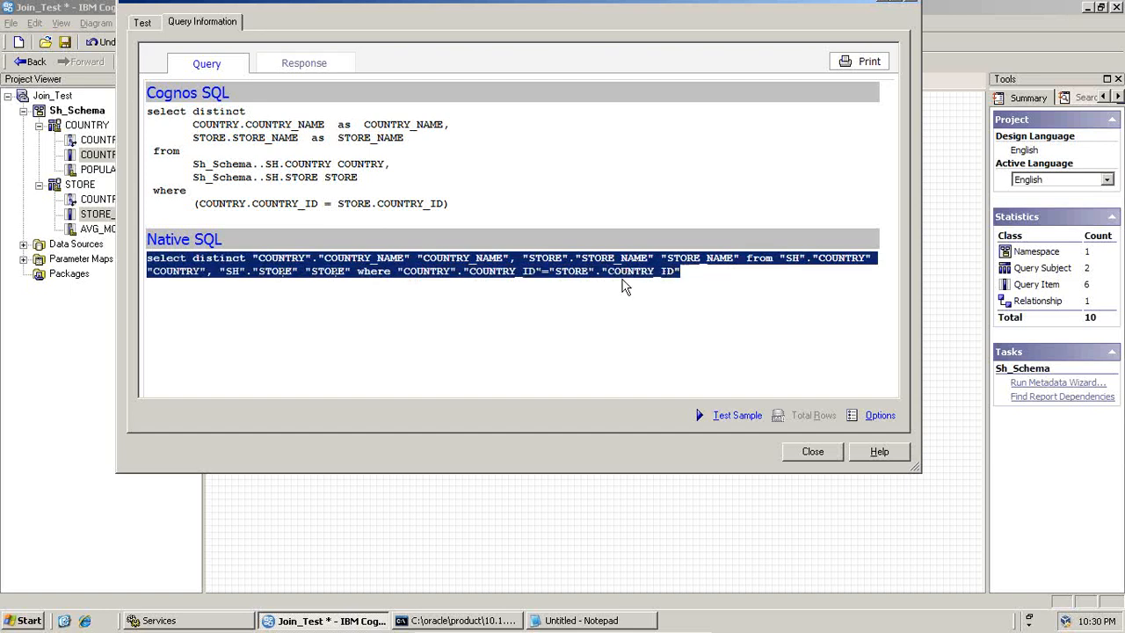
Step: Switch to SQL*Plus, paste the copied Native SQL statement at the prompt and run it, terminated with a semicolon
left_click(463, 620)
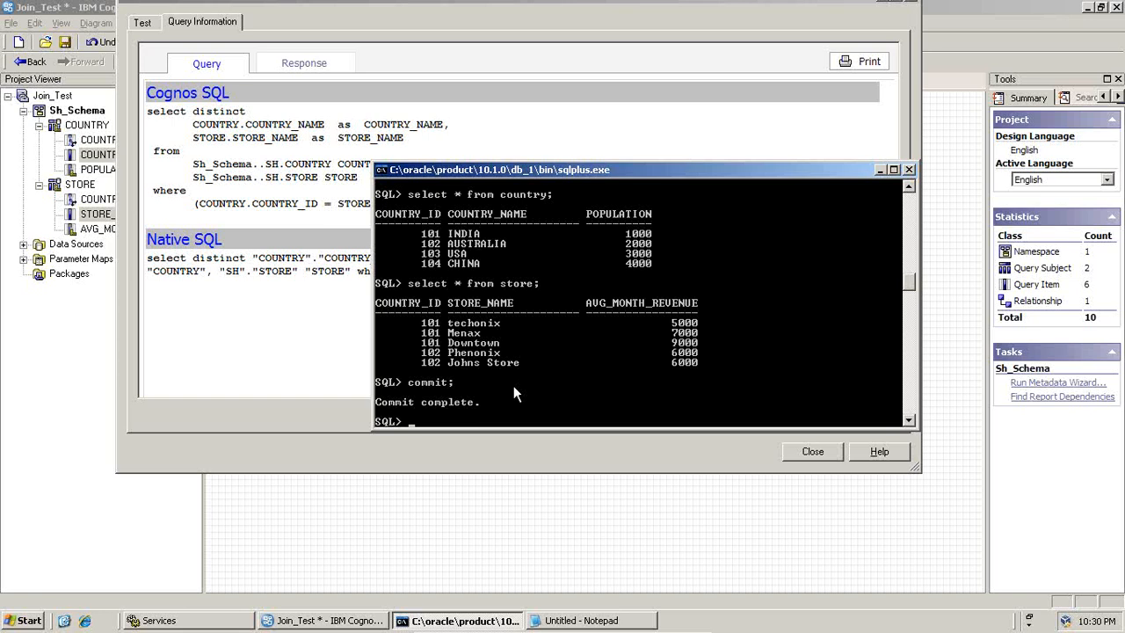
left_click(381, 170)
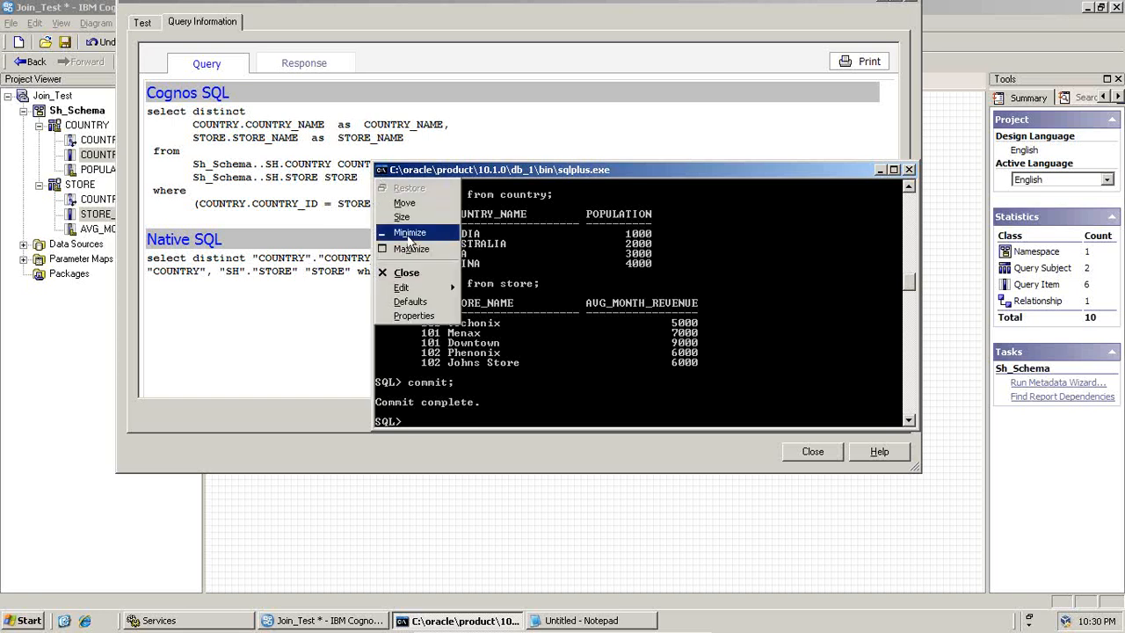
mouse_move(420, 290)
left_click(485, 315)
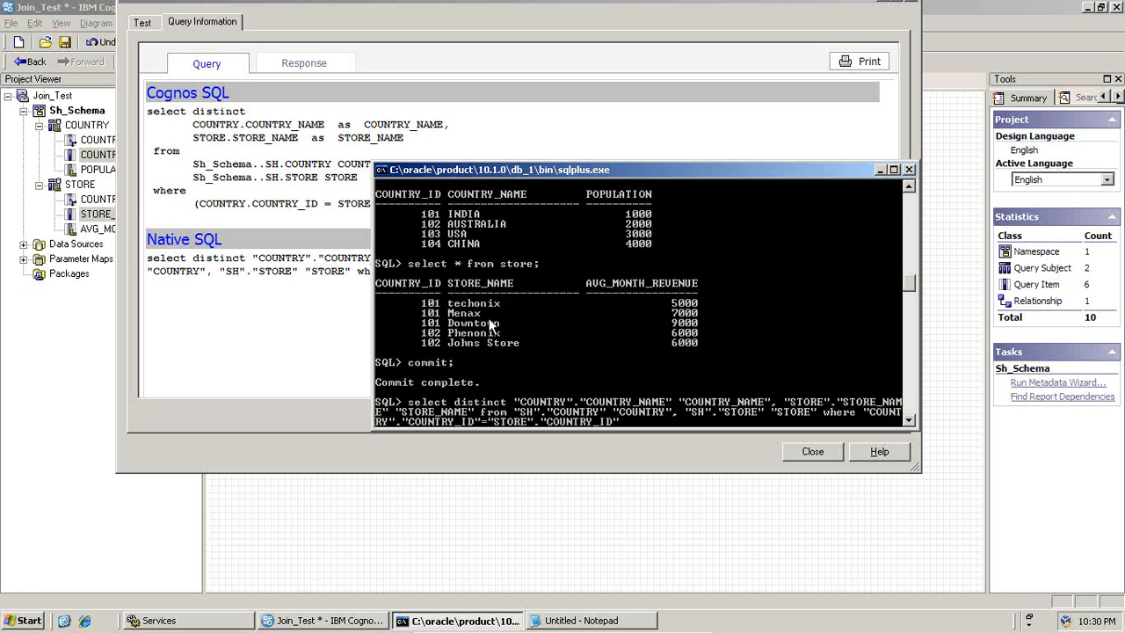
key("Return")
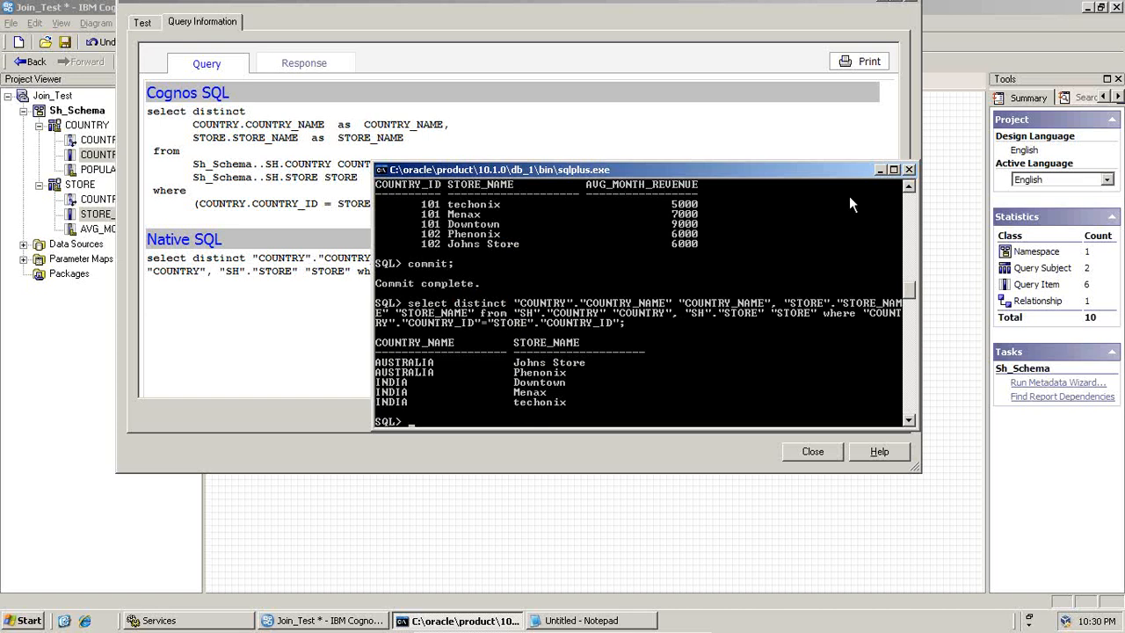
Step: Review the earlier country and store listings in SQL*Plus, then return to Framework Manager and close the test results
left_click(909, 187)
left_click(909, 187)
left_click(908, 187)
left_click(909, 187)
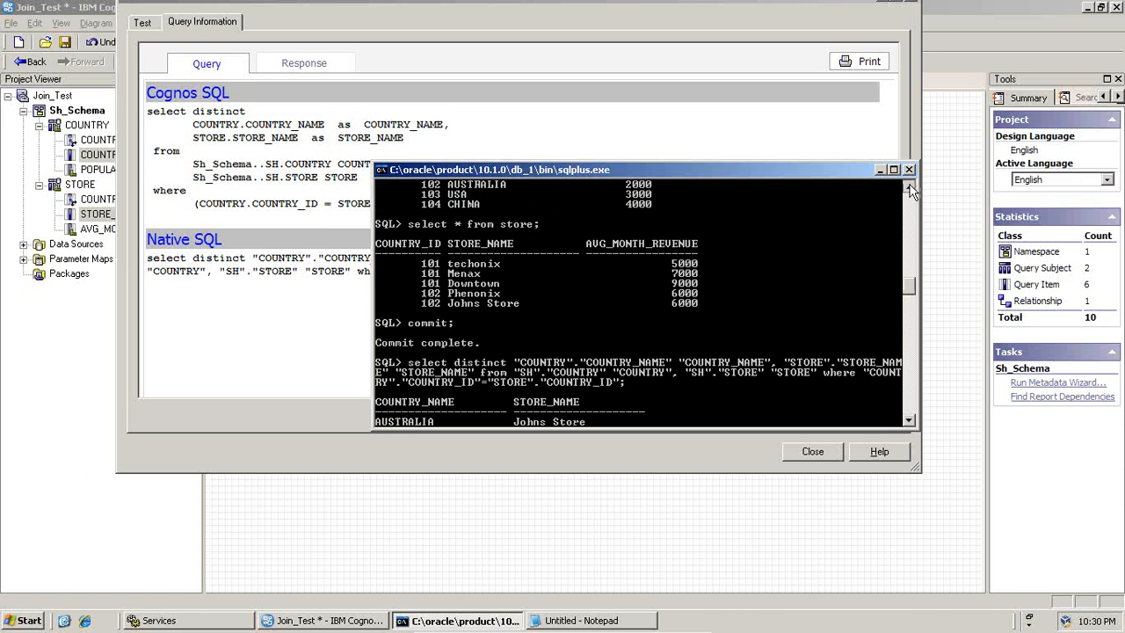
left_click(909, 188)
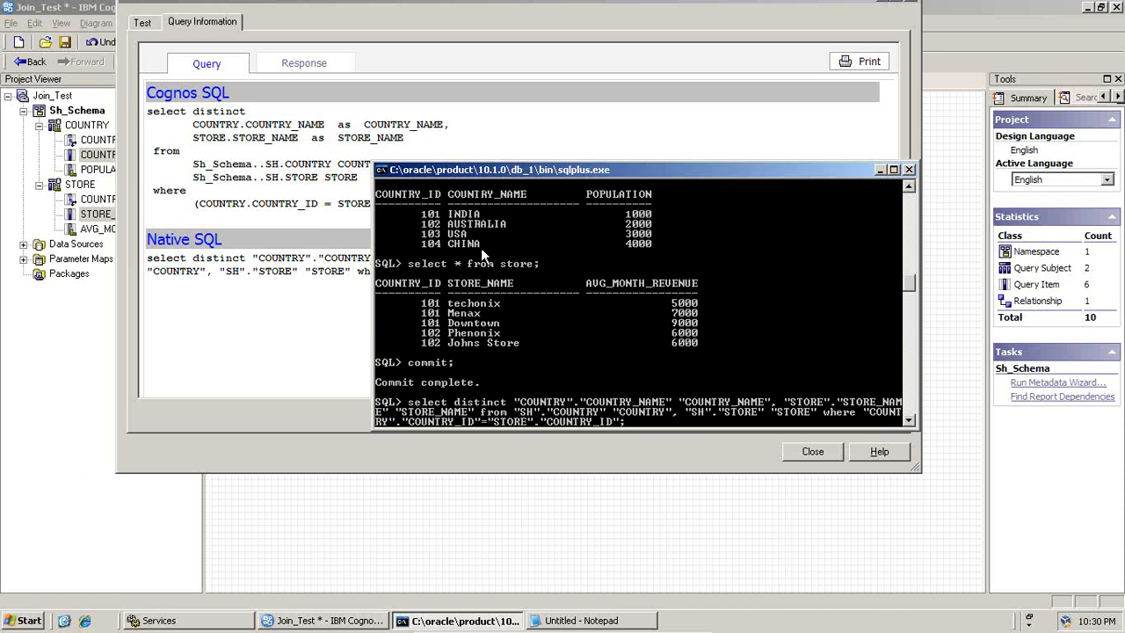
left_click(334, 310)
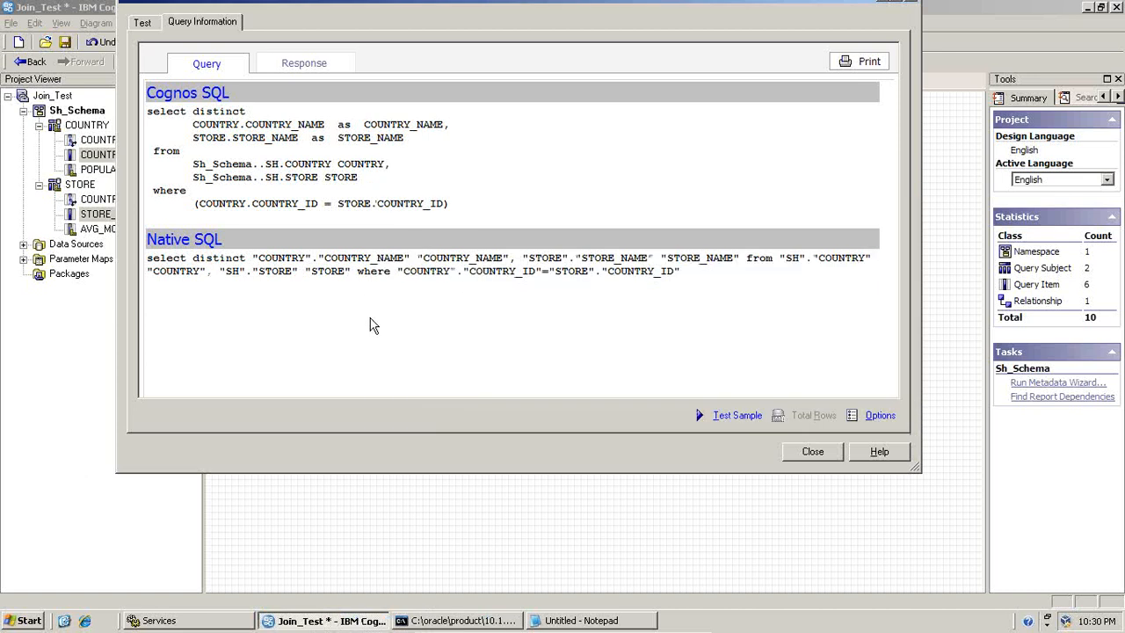
left_click(810, 451)
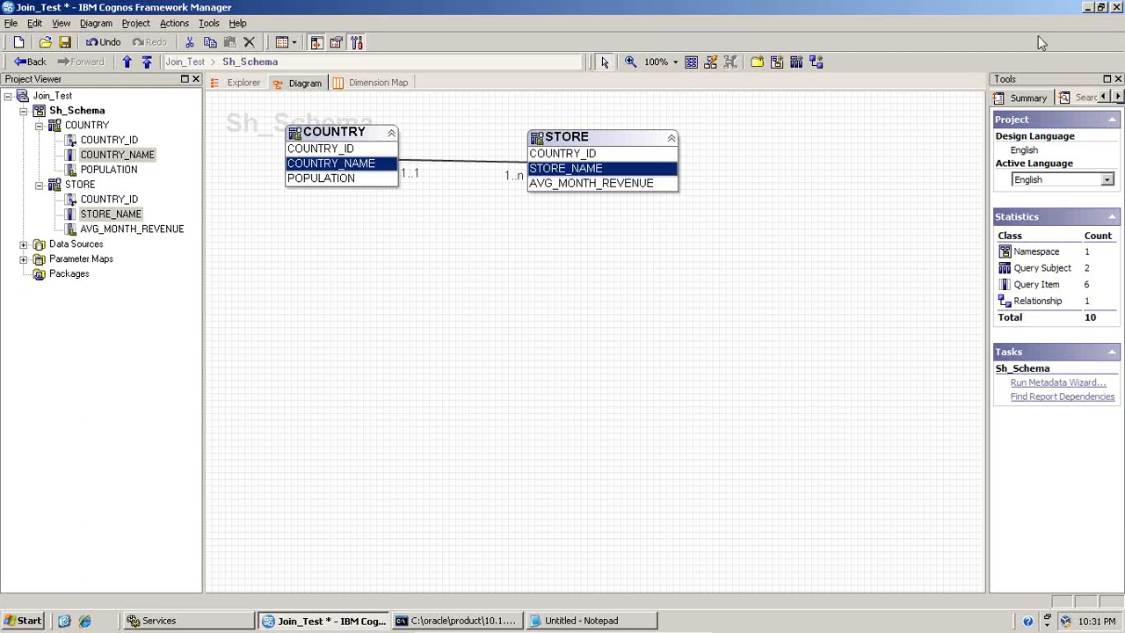
Step: Switch to Notepad and paste the join notes starting "Left-Outer-Join is allowed ( 1..1 ---> 0..n )" below the Excluded note
key("alt+Tab")
key("ctrl+v")
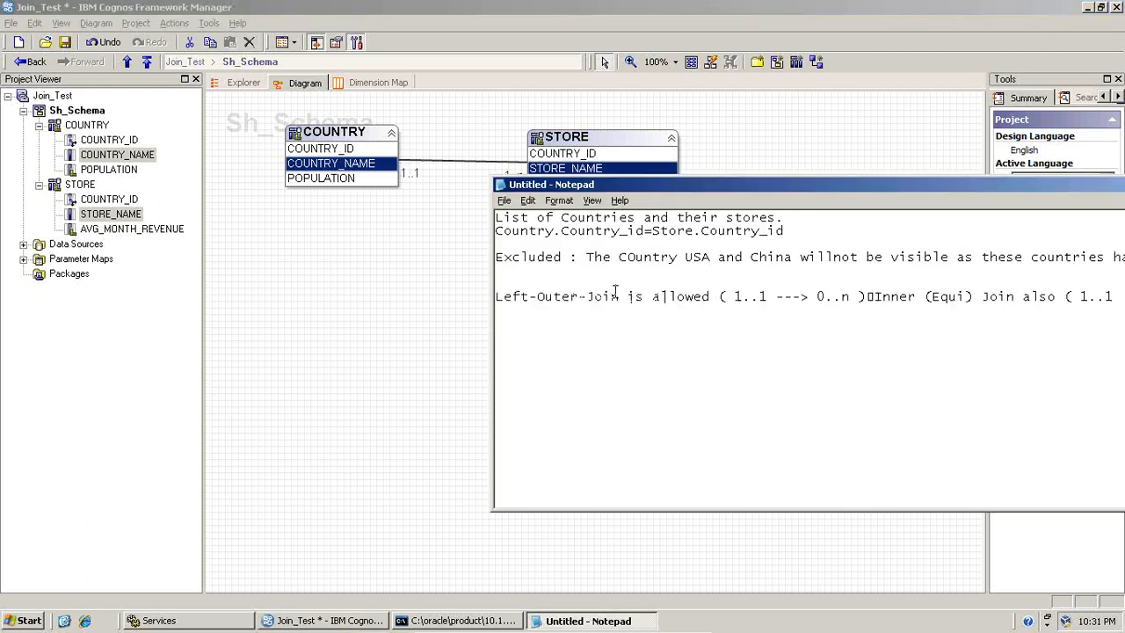
Step: Move the "Inner (Equi) Join also" note onto its own line in Notepad and highlight the 0..n and 1..1 cardinalities of the left outer join
left_click_drag(666, 184, 332, 139)
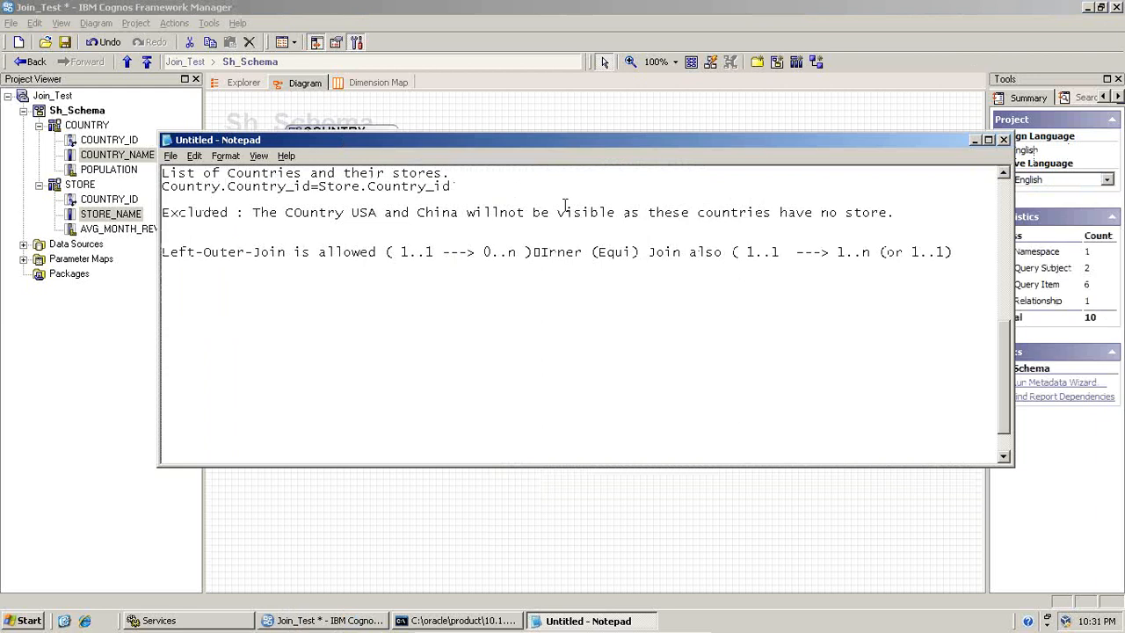
left_click(544, 252)
key("BackSpace")
key("Return")
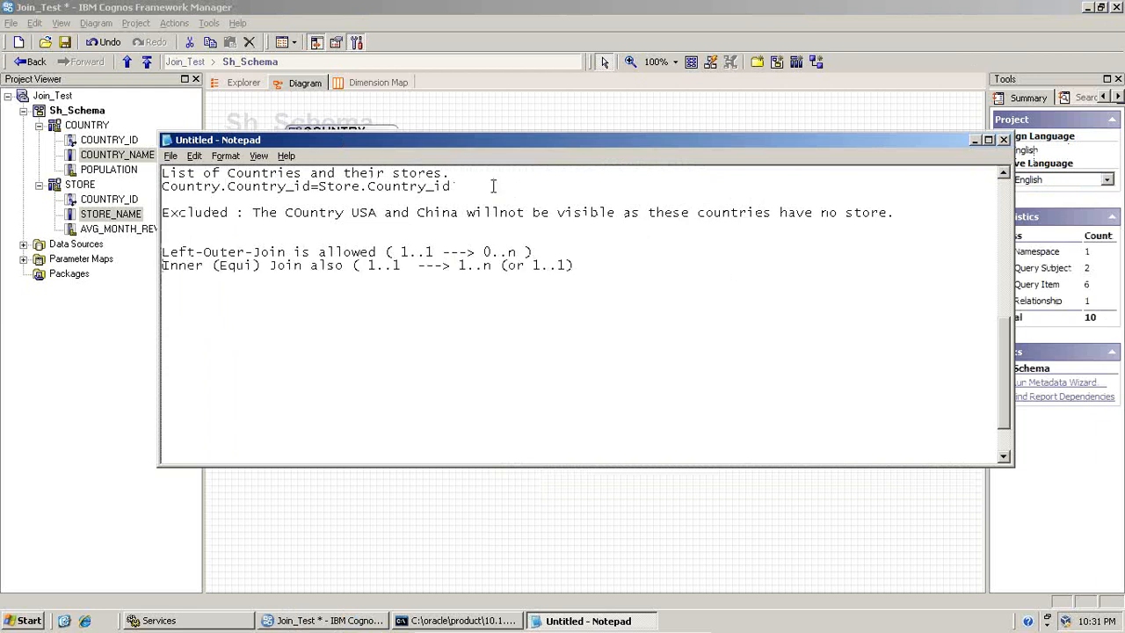
left_click_drag(516, 254, 481, 253)
left_click_drag(401, 252, 431, 252)
left_click_drag(486, 253, 517, 252)
Step: Switch to Framework Manager and set the STORE-side cardinality of the COUNTRY <--> STORE relationship to 0..n
left_click(617, 14)
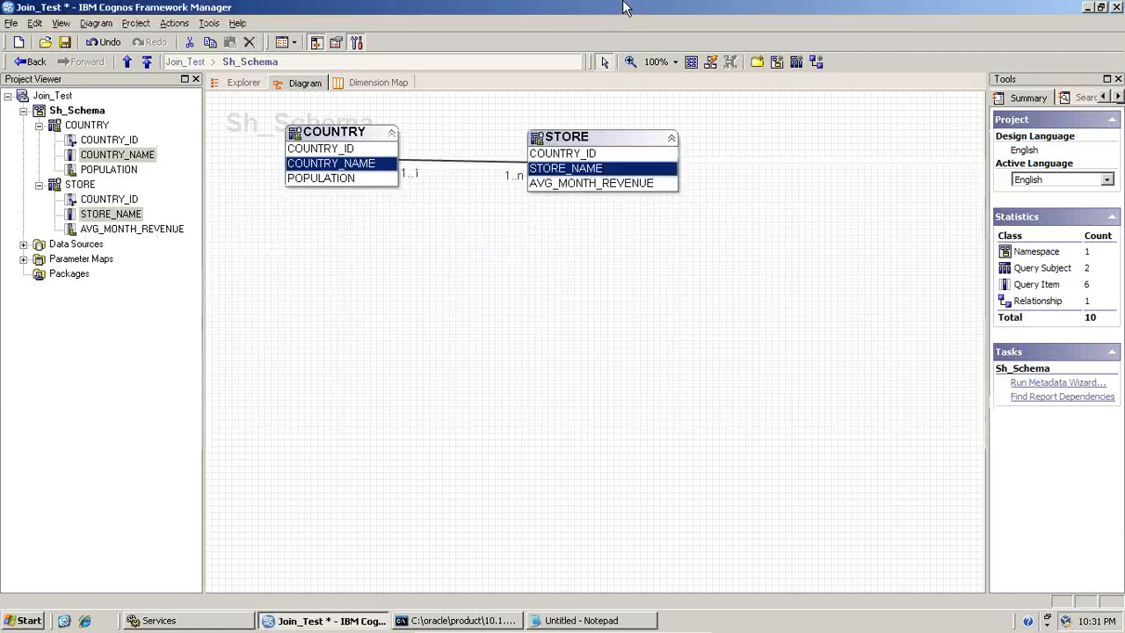
double_click(427, 167)
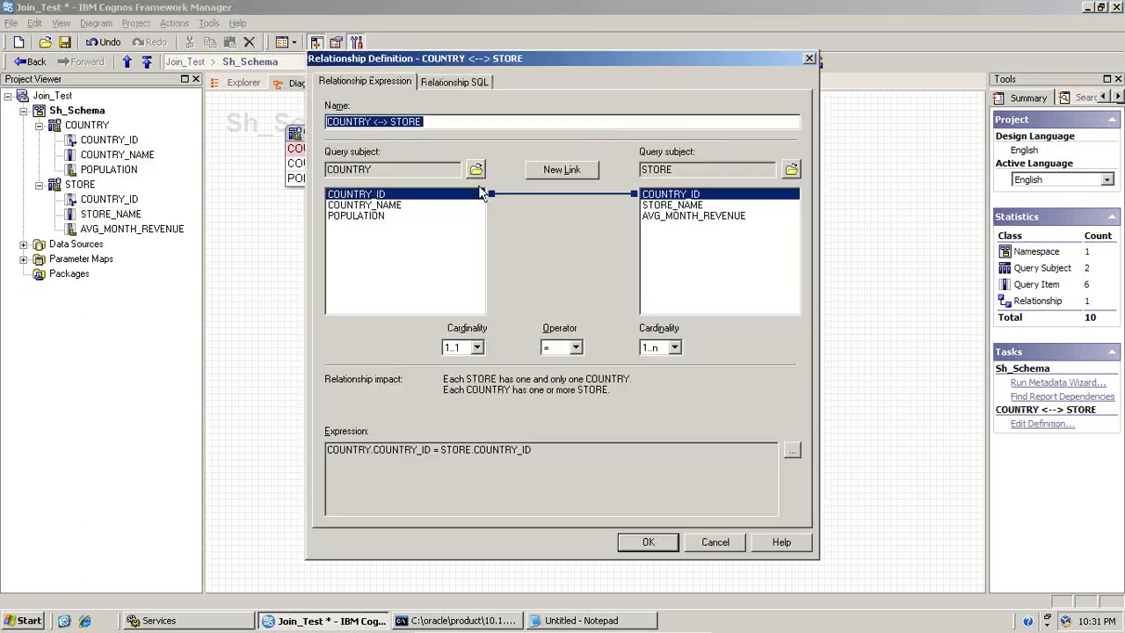
left_click(663, 350)
left_click(663, 393)
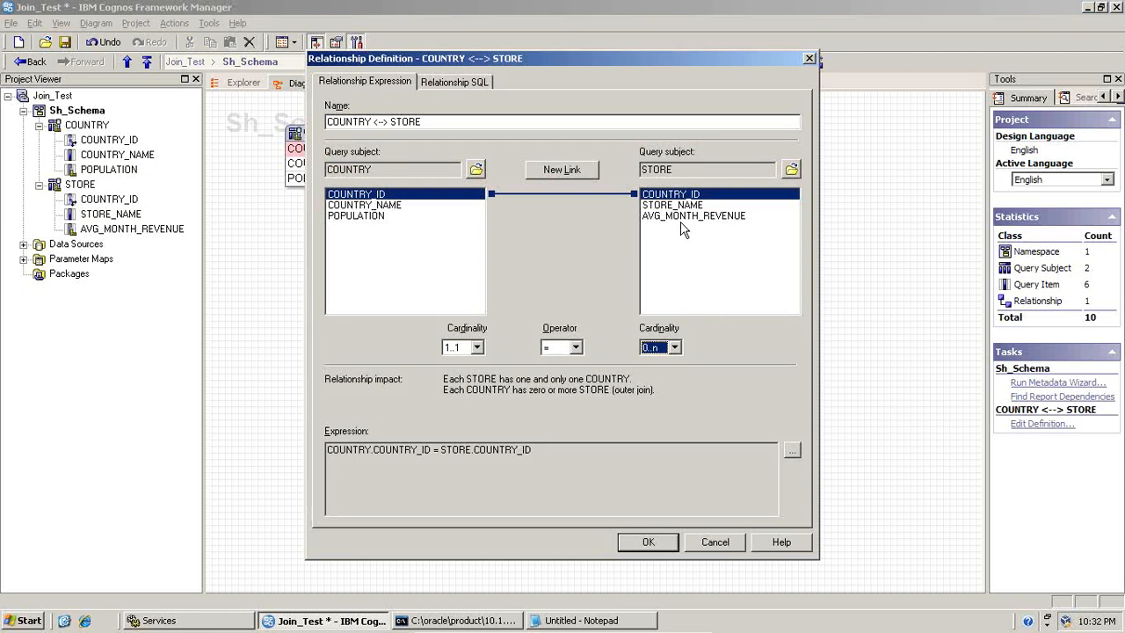
left_click(646, 542)
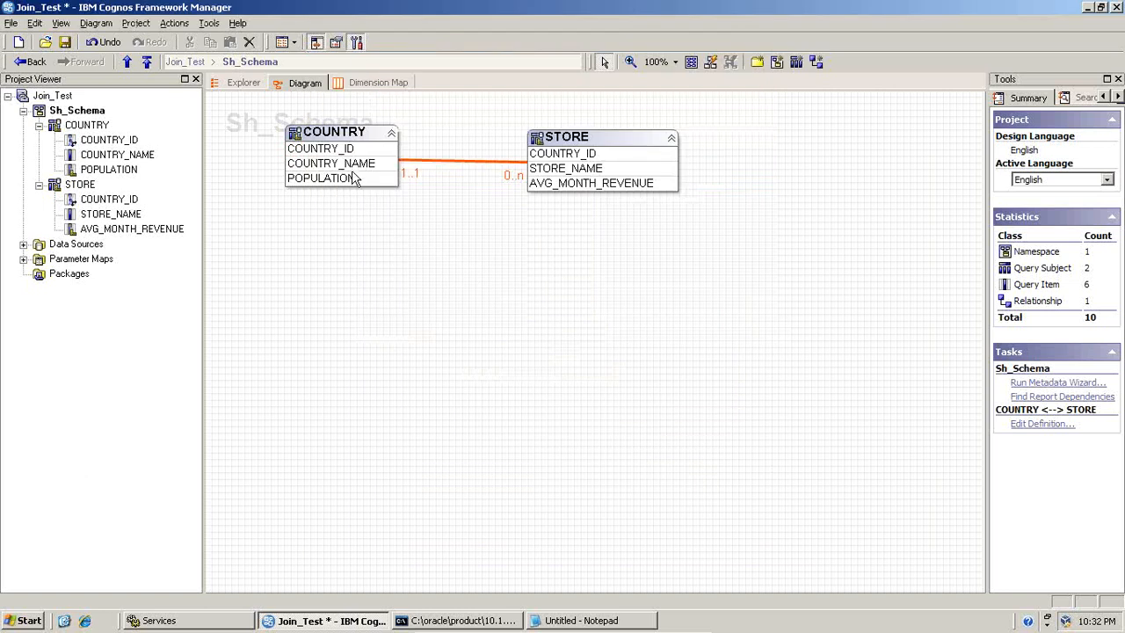
Step: Test COUNTRY_NAME from COUNTRY together with STORE_NAME from STORE and run the test sample
left_click(354, 164)
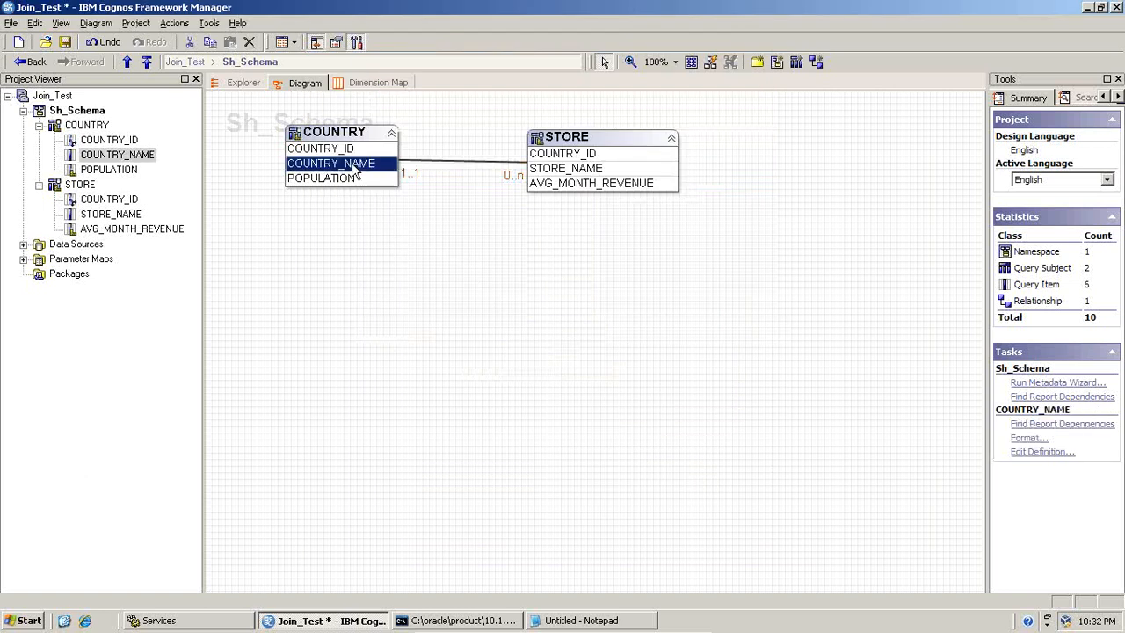
left_click(546, 173, "ctrl")
right_click(547, 178)
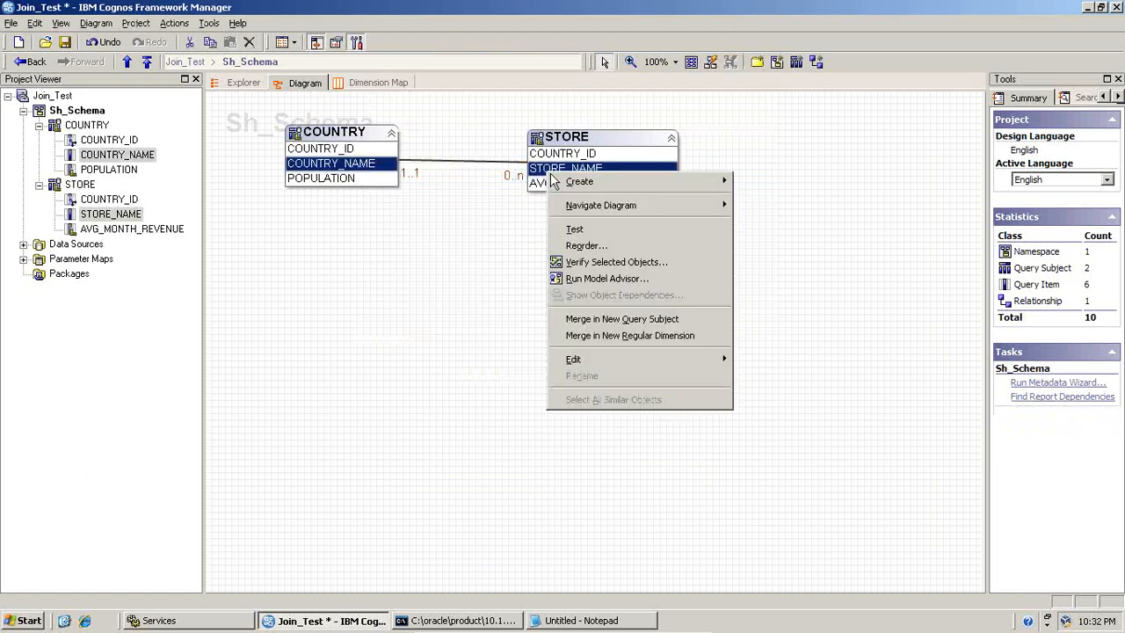
left_click(566, 225)
left_click(719, 429)
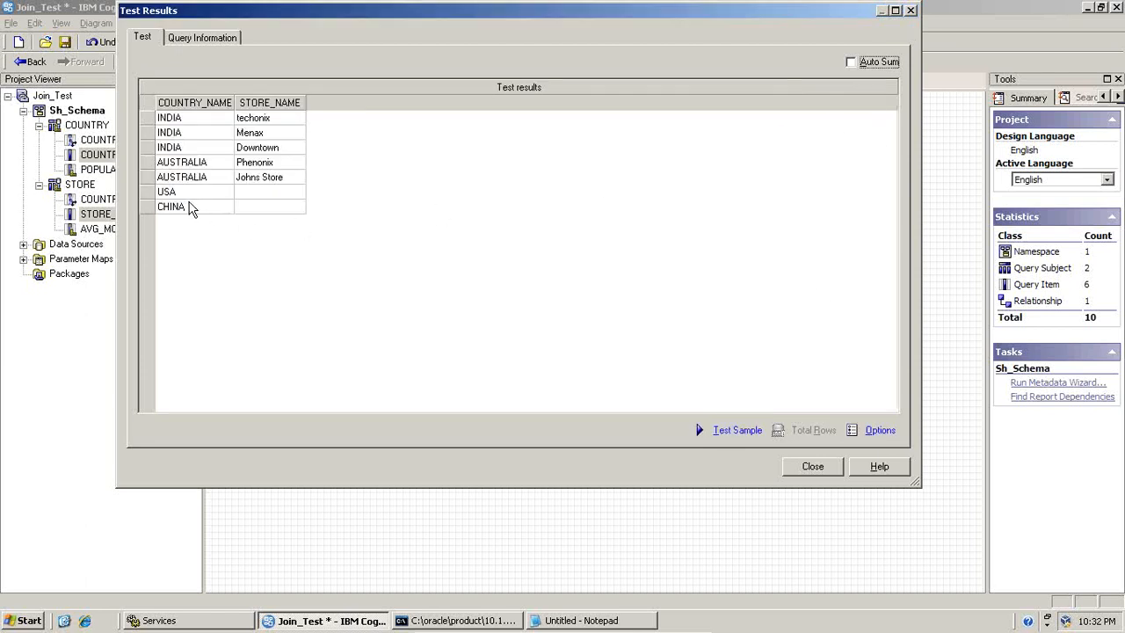
Step: Open Paint, paste the captured test results and outline the USA and CHINA rows with a red rectangle
left_click(26, 621)
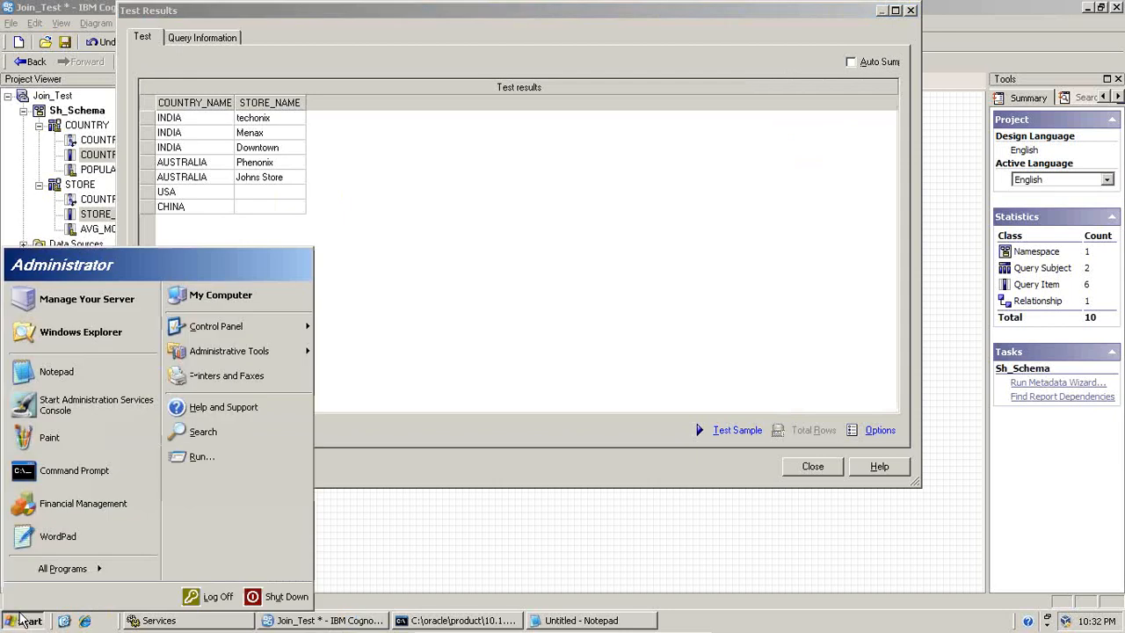
left_click(49, 437)
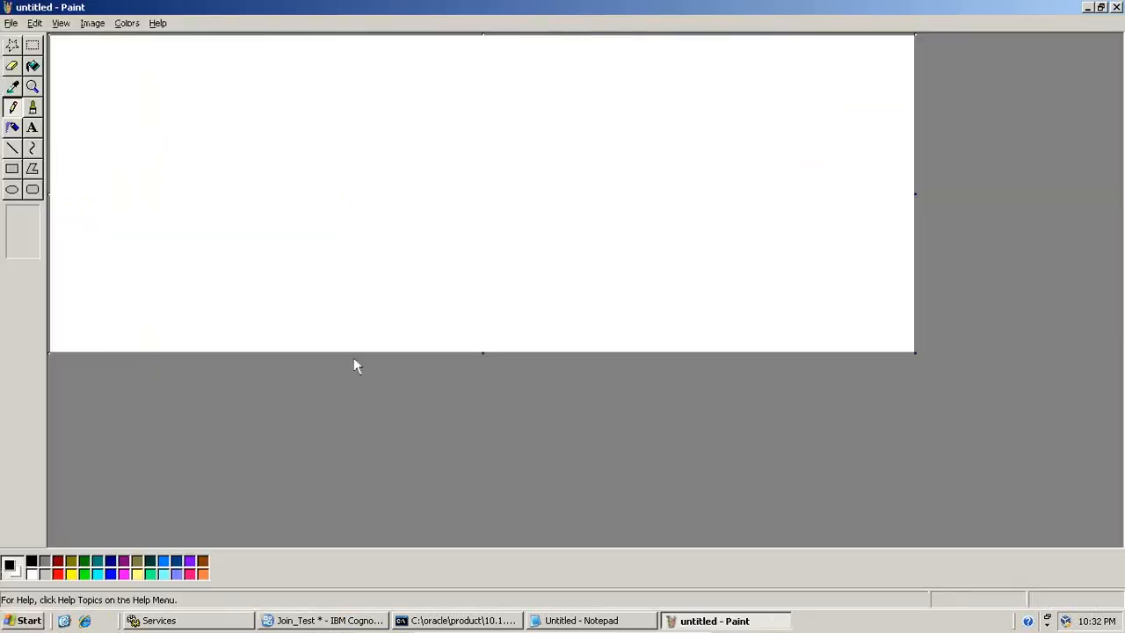
key("ctrl+v")
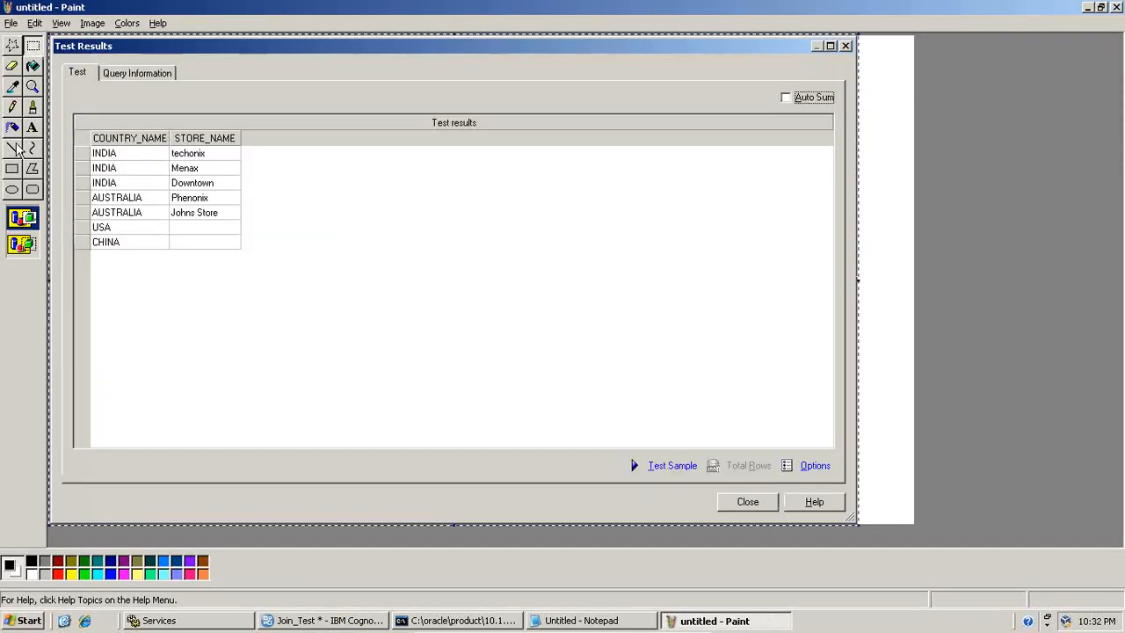
left_click(11, 168)
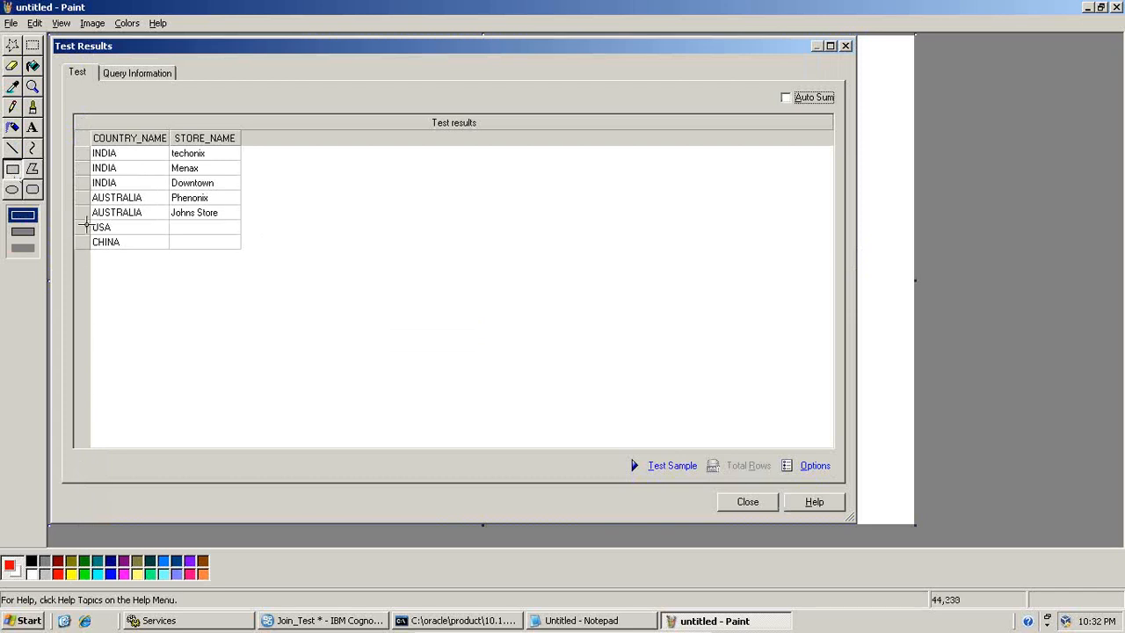
left_click_drag(86, 223, 176, 254)
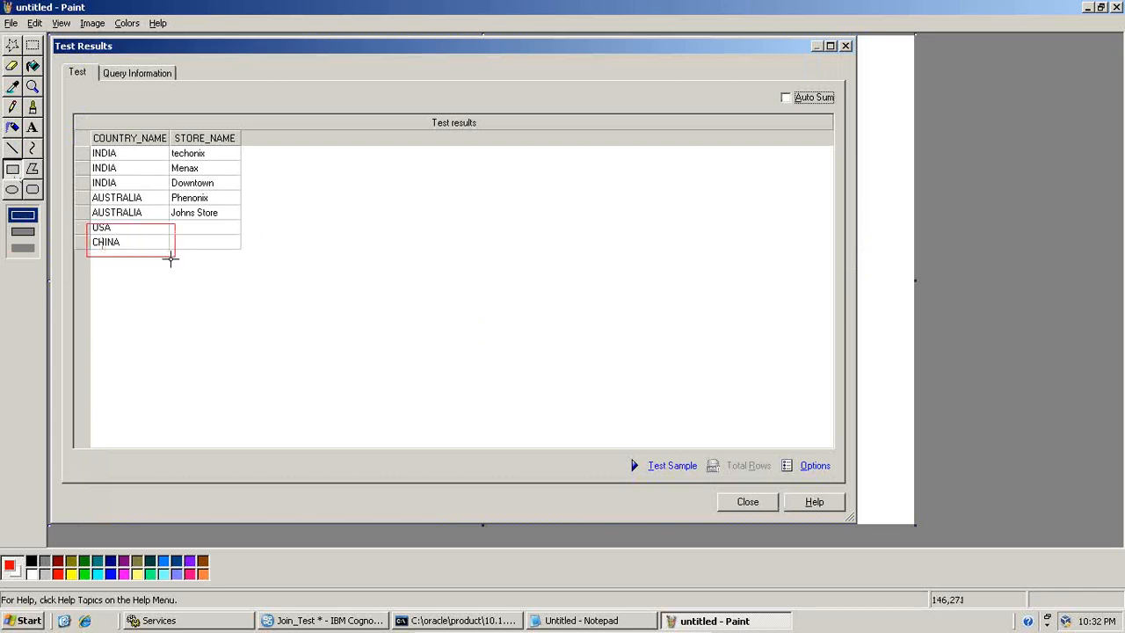
key("ctrl+z")
left_click_drag(91, 223, 243, 252)
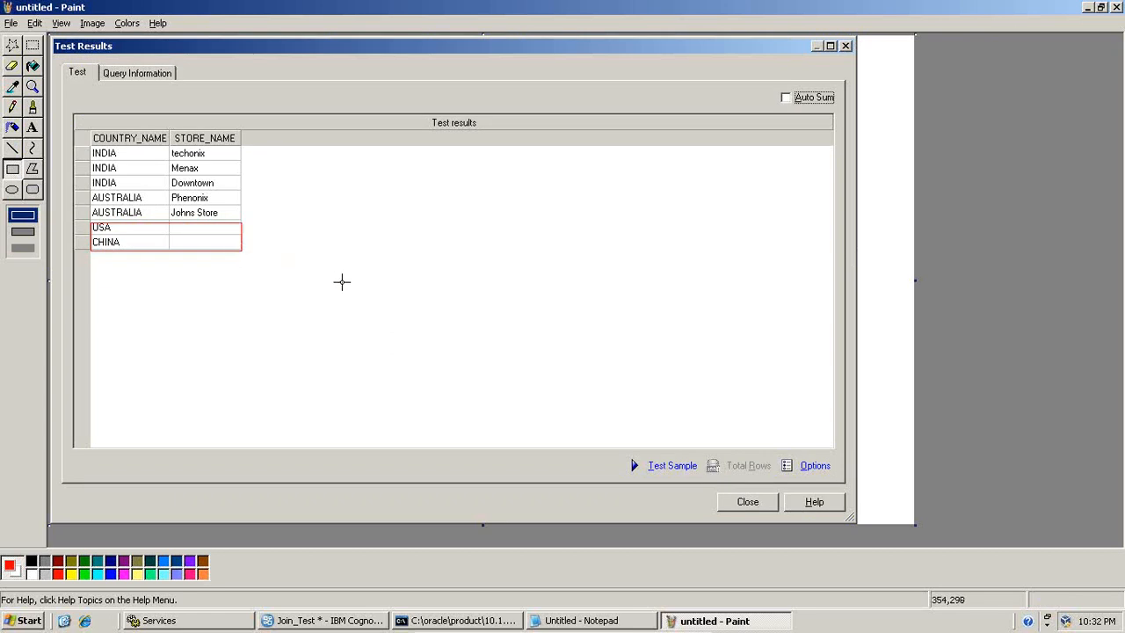
Step: Return to the test results in Framework Manager, show the query information and select the complete Native SQL statement
key("alt+Tab")
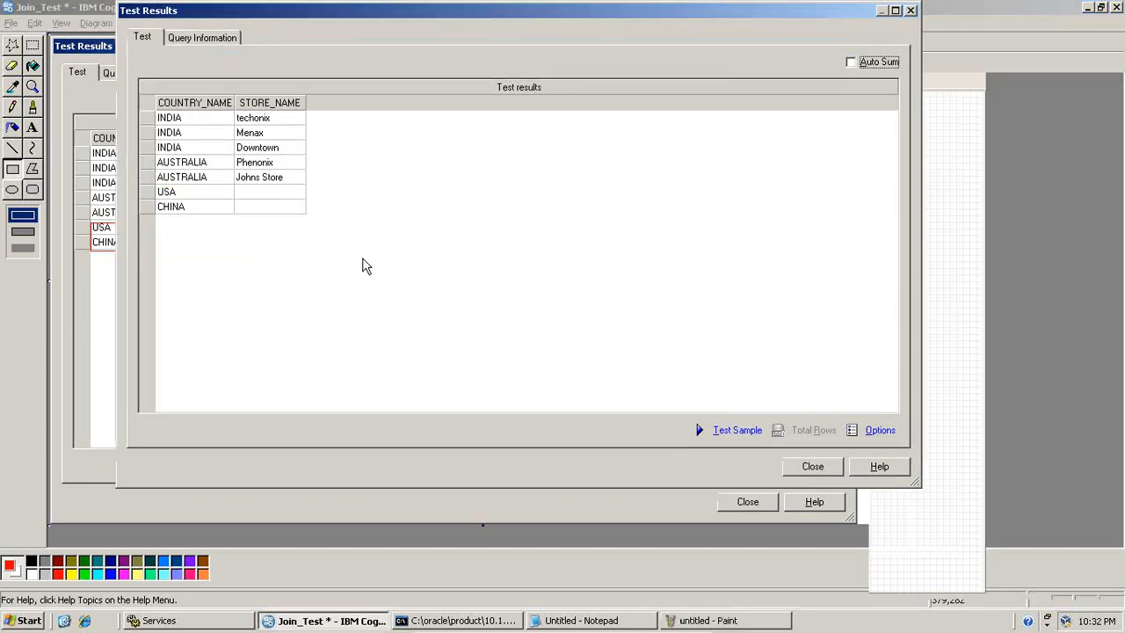
left_click(209, 37)
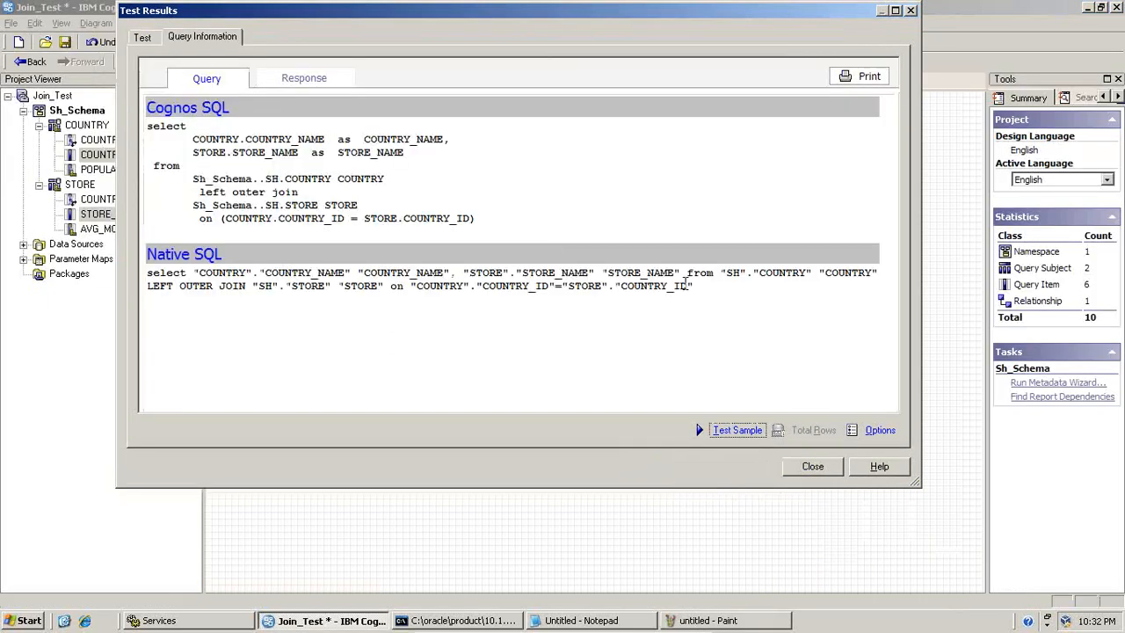
left_click_drag(695, 286, 149, 276)
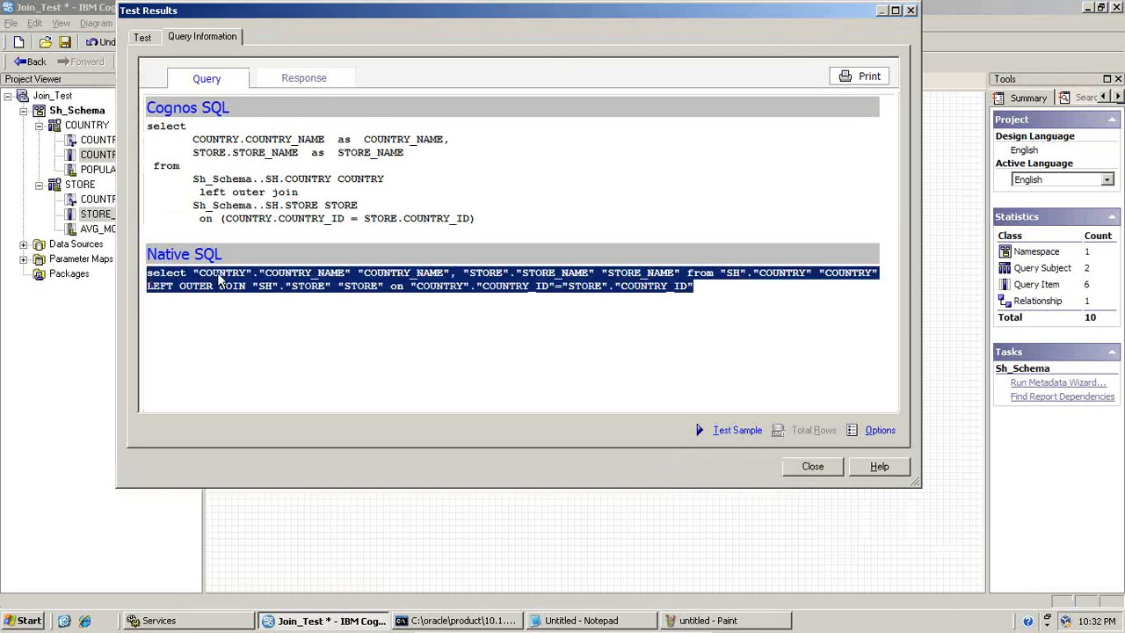
Step: Switch to Paint and create a text box about 456 x 299 pixels in size below the outlined USA and CHINA rows
left_click(694, 620)
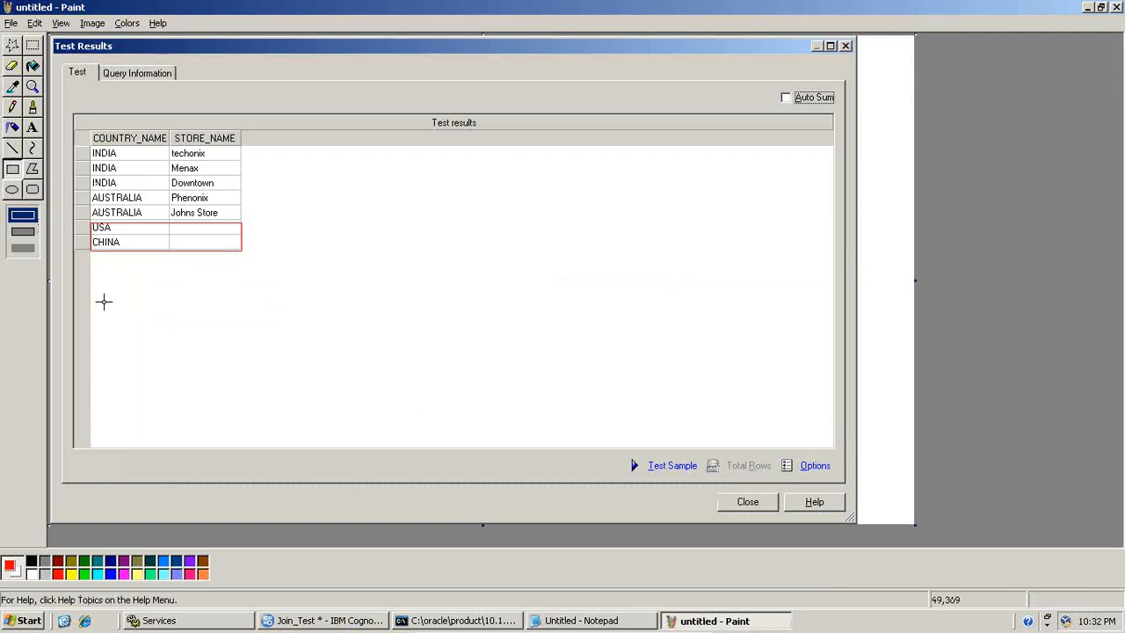
left_click(32, 128)
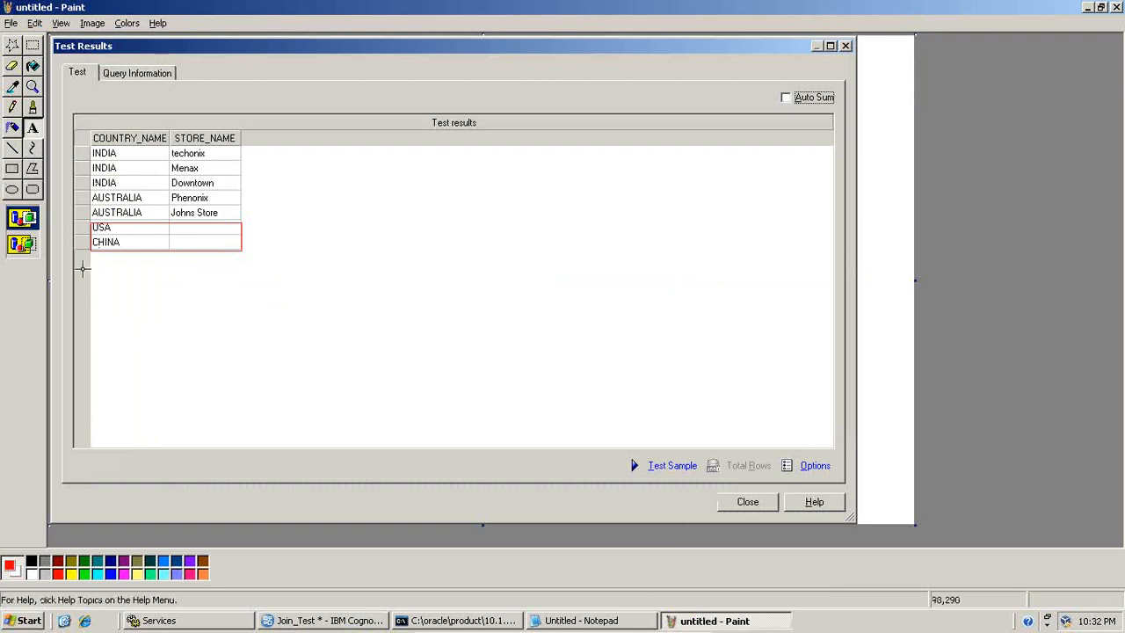
left_click_drag(74, 258, 451, 507)
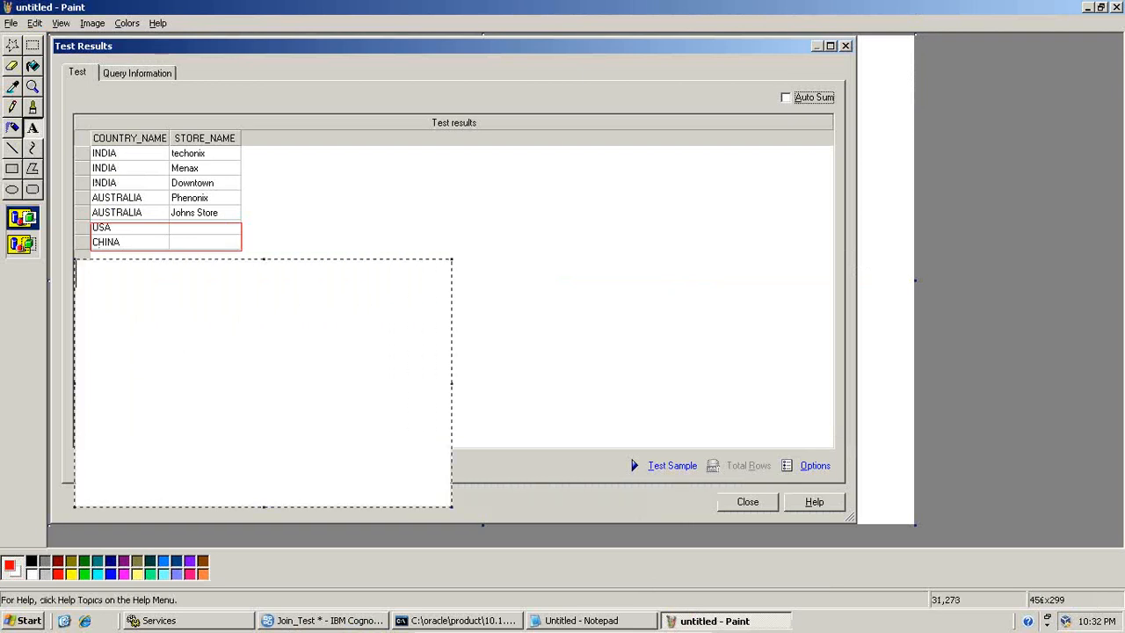
right_click(107, 278)
left_click(254, 304)
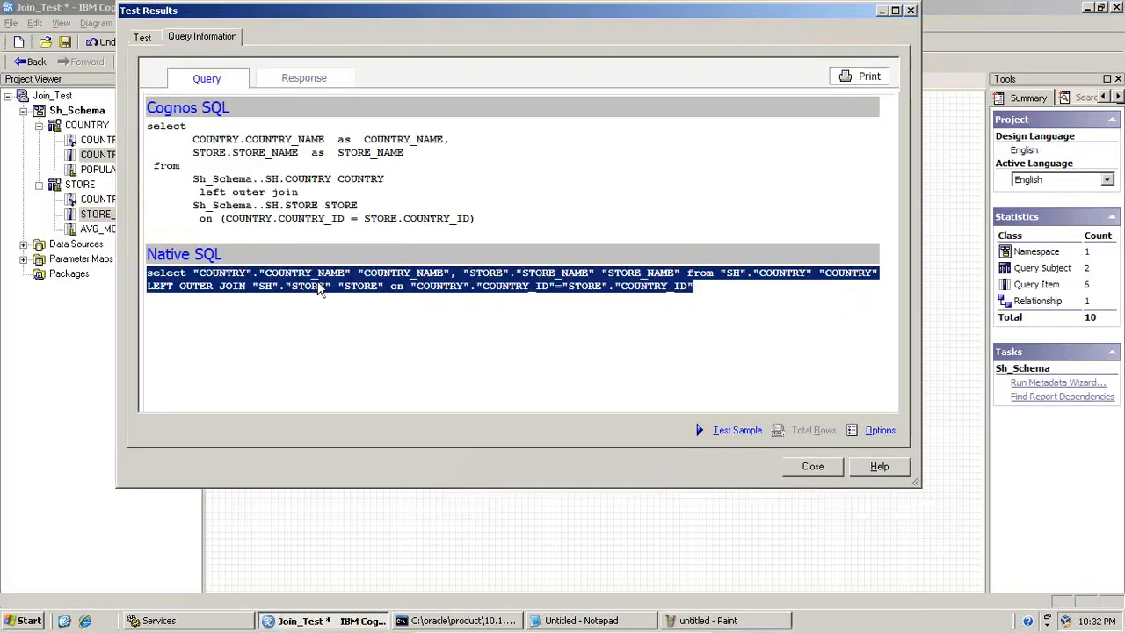
Step: Copy the selected Native SQL from Framework Manager, paste it into the Paint text box and widen the box
right_click(337, 274)
left_click(364, 295)
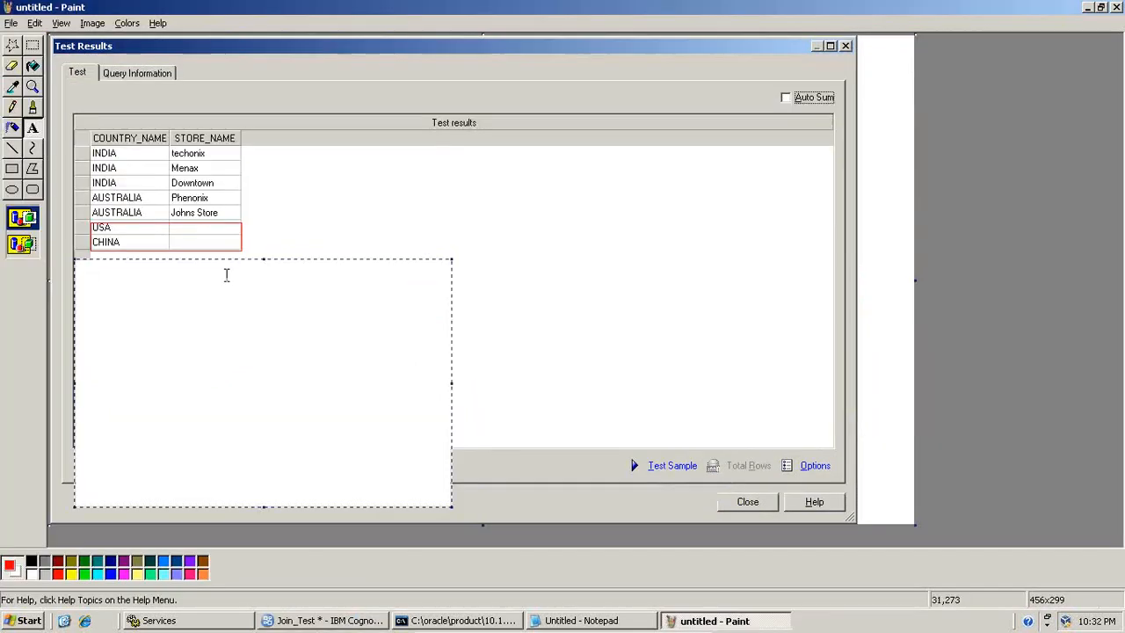
right_click(225, 275)
left_click(246, 329)
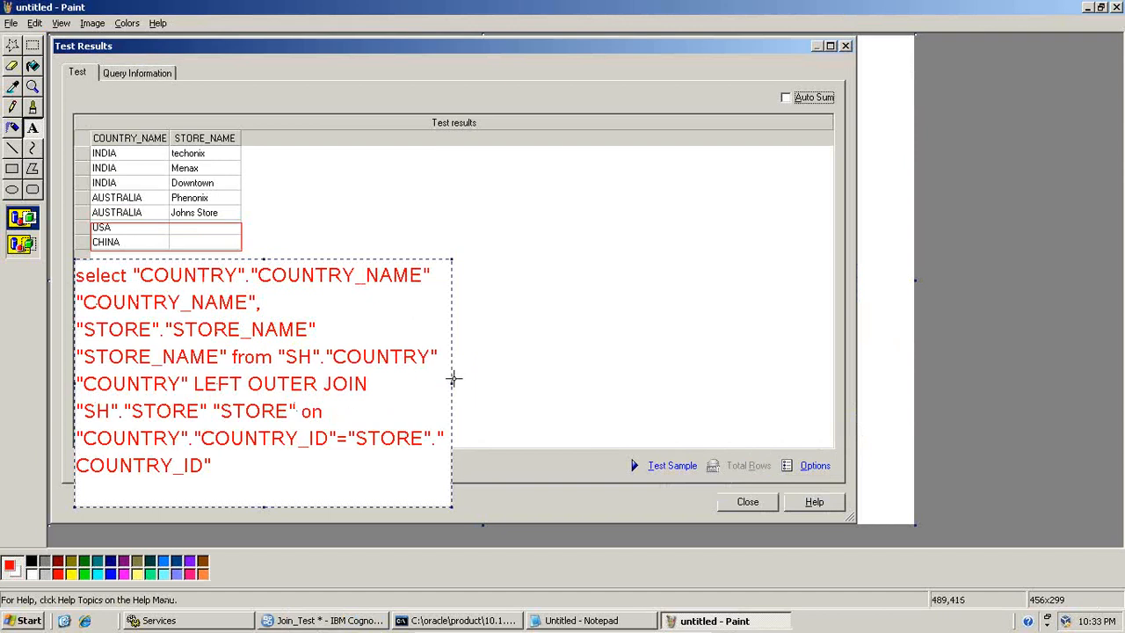
left_click_drag(450, 383, 601, 384)
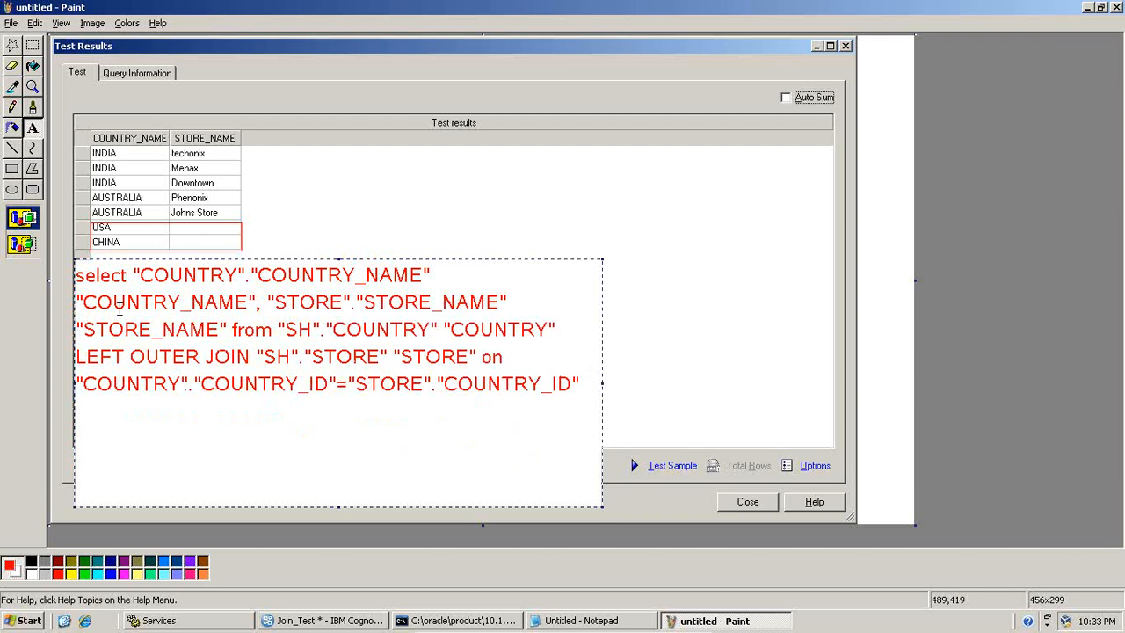
Step: Outline the LEFT OUTER JOIN line of the pasted SQL with a blue rectangle
left_click(12, 169)
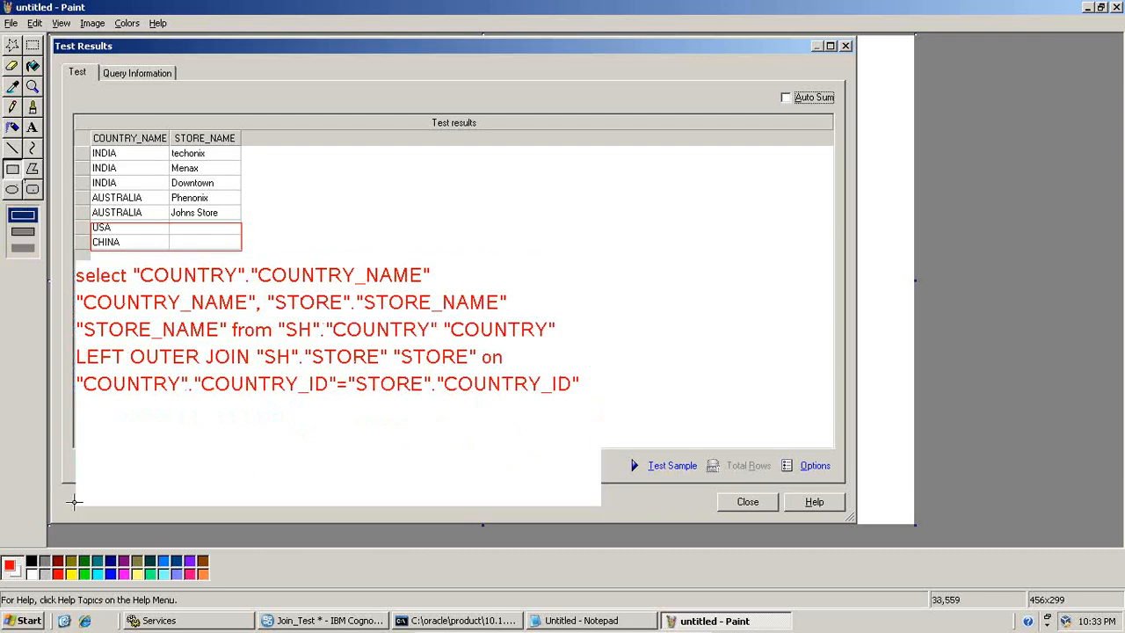
left_click(105, 573)
mouse_move(71, 346)
left_mouse_down()
mouse_move(156, 372)
mouse_move(518, 380)
mouse_move(507, 368)
left_mouse_up()
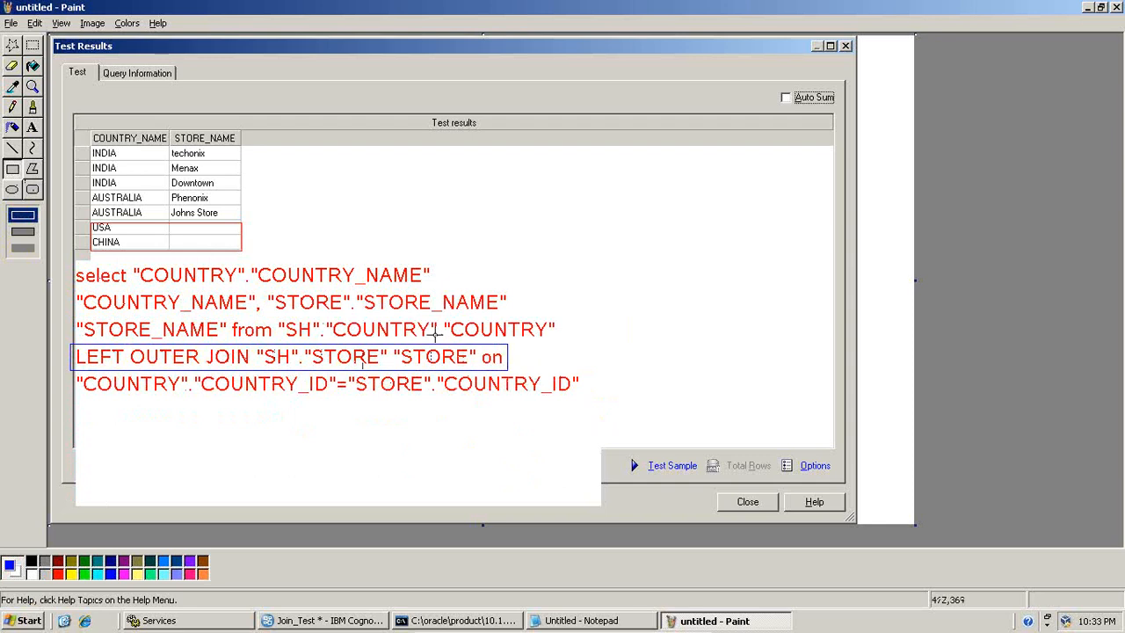
Step: Return to Framework Manager, close the test results and set the STORE-side cardinality of the COUNTRY <--> STORE relationship to 1..1
left_click(327, 618)
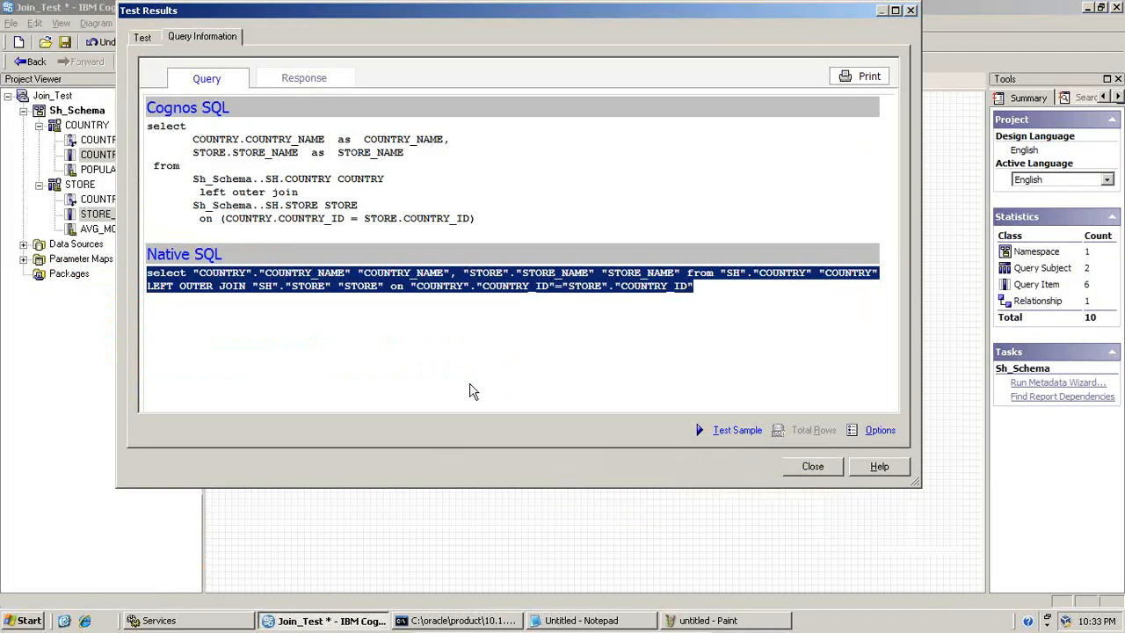
left_click(796, 466)
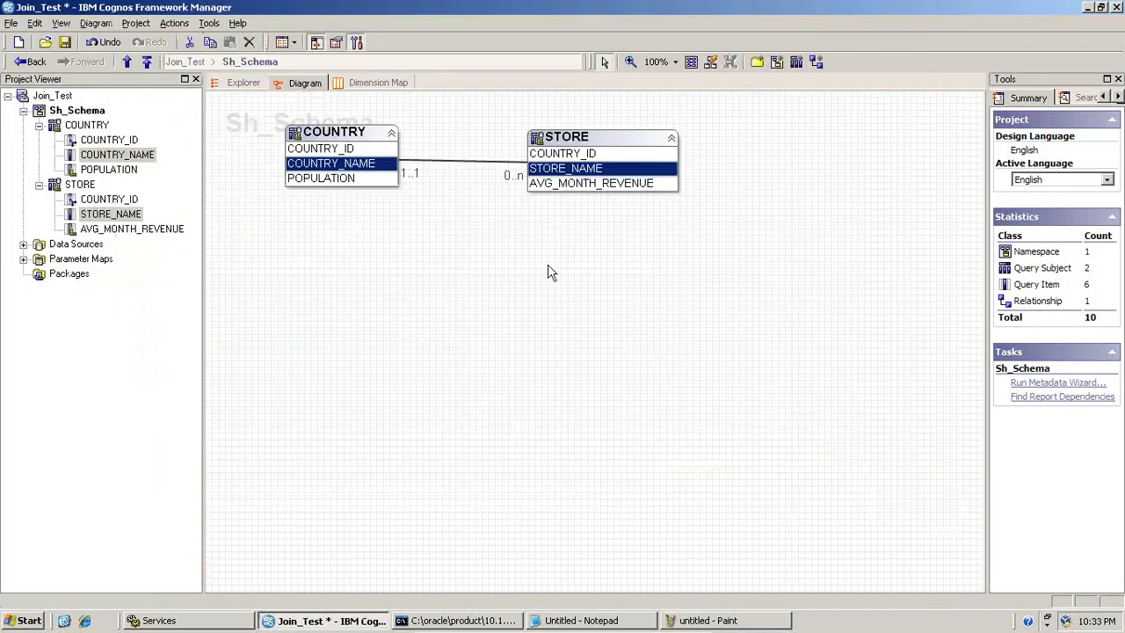
double_click(517, 168)
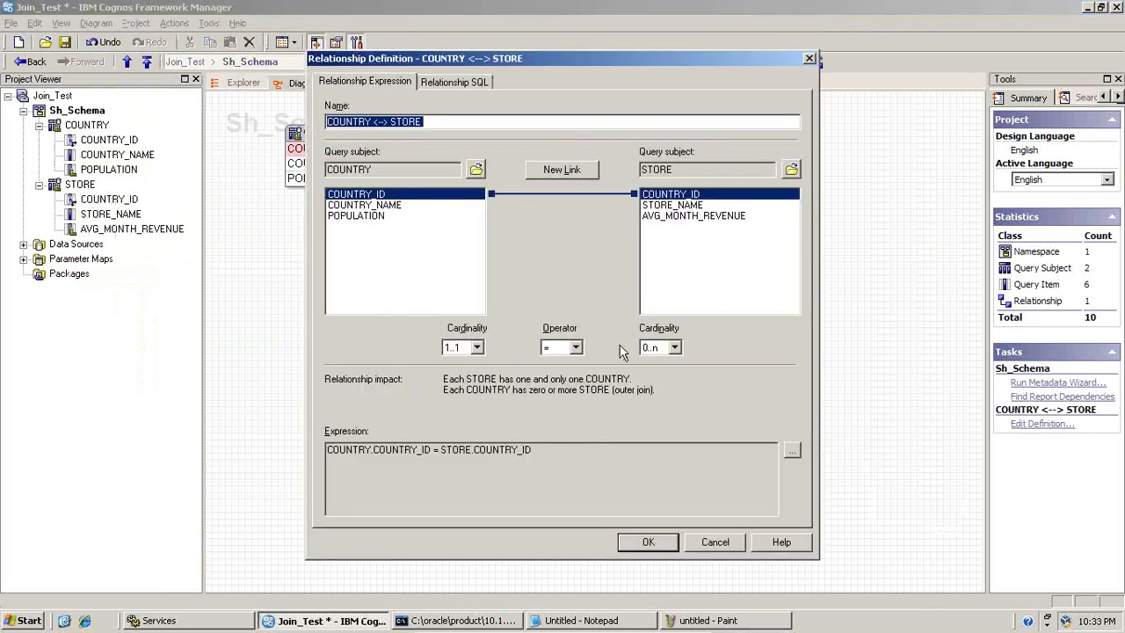
left_click(646, 349)
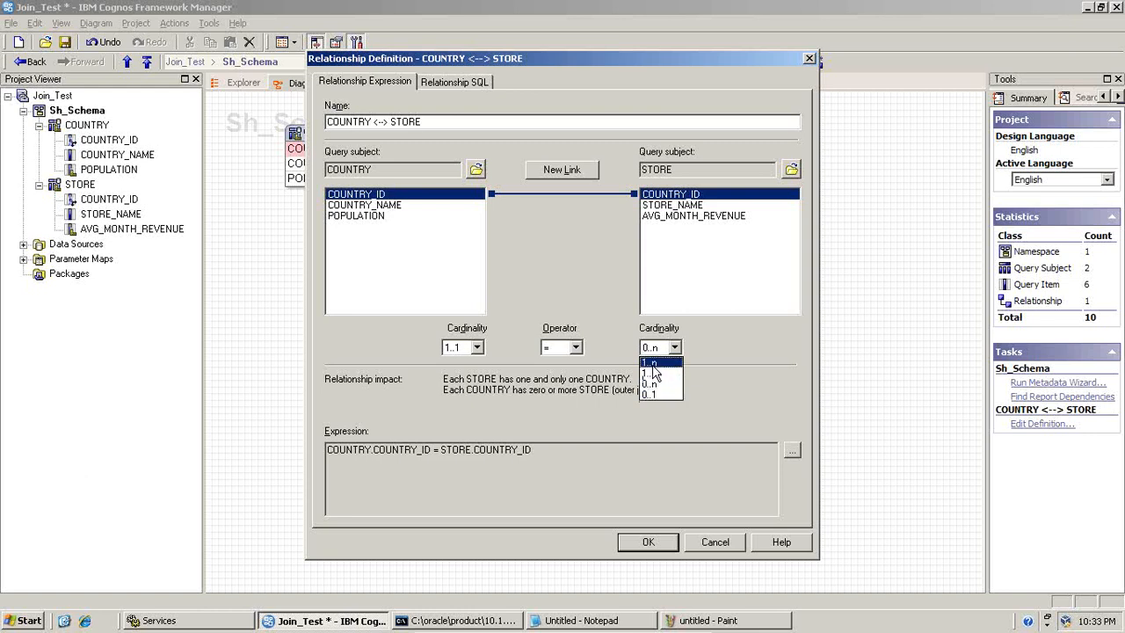
left_click(655, 376)
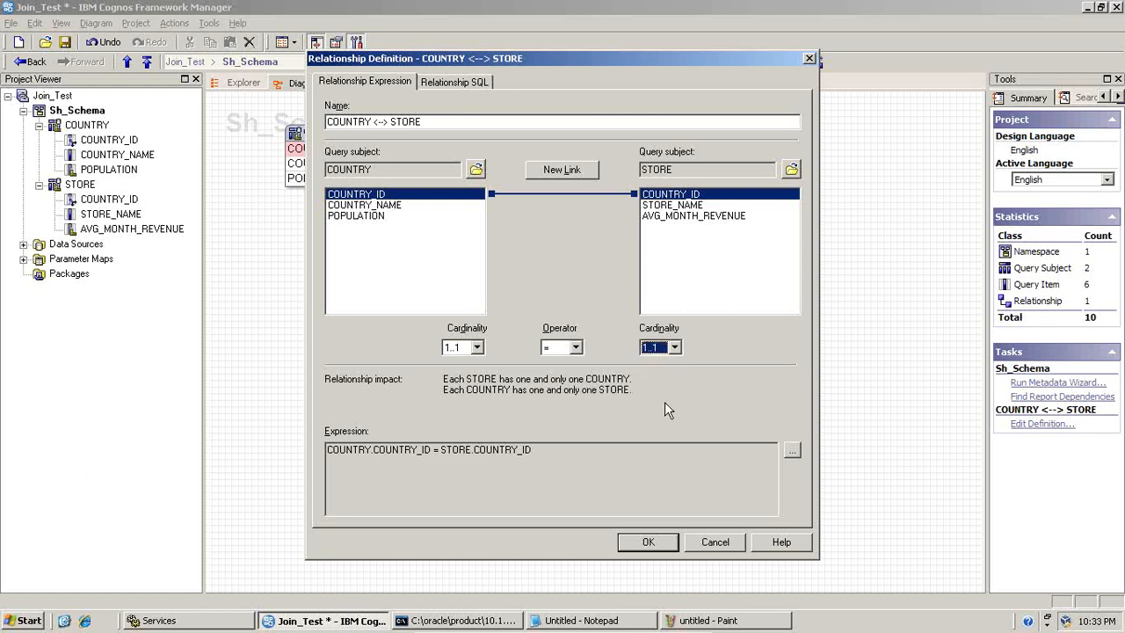
left_click(659, 542)
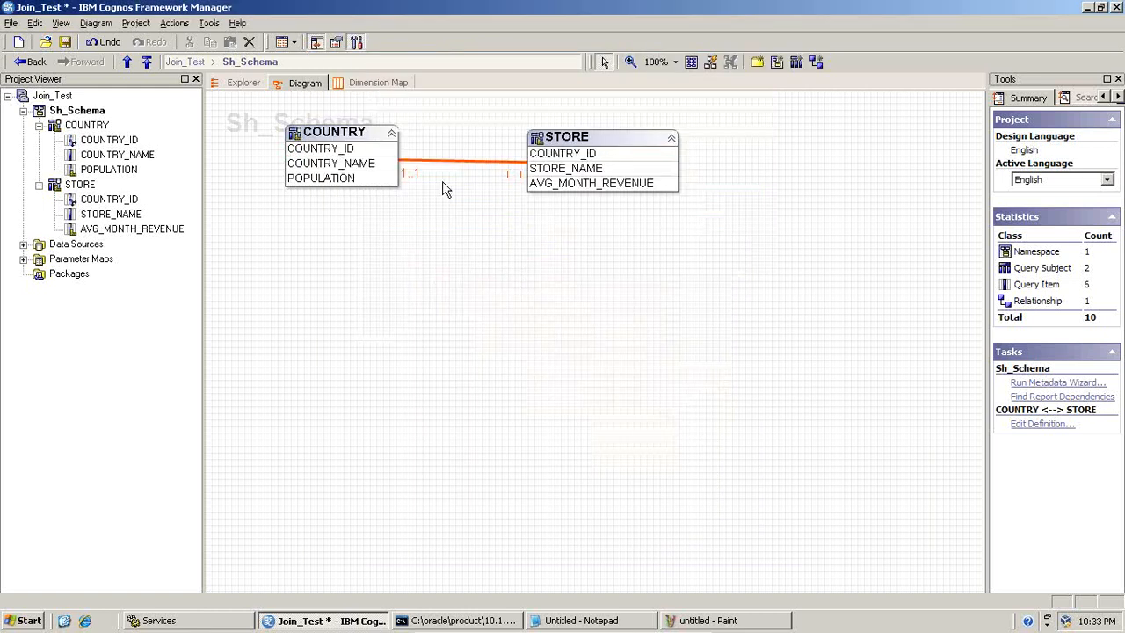
Step: Run a test sample on COUNTRY_NAME and STORE_NAME together, check the generated SQL and return to the result rows
left_click(379, 167)
left_click(555, 172, "ctrl")
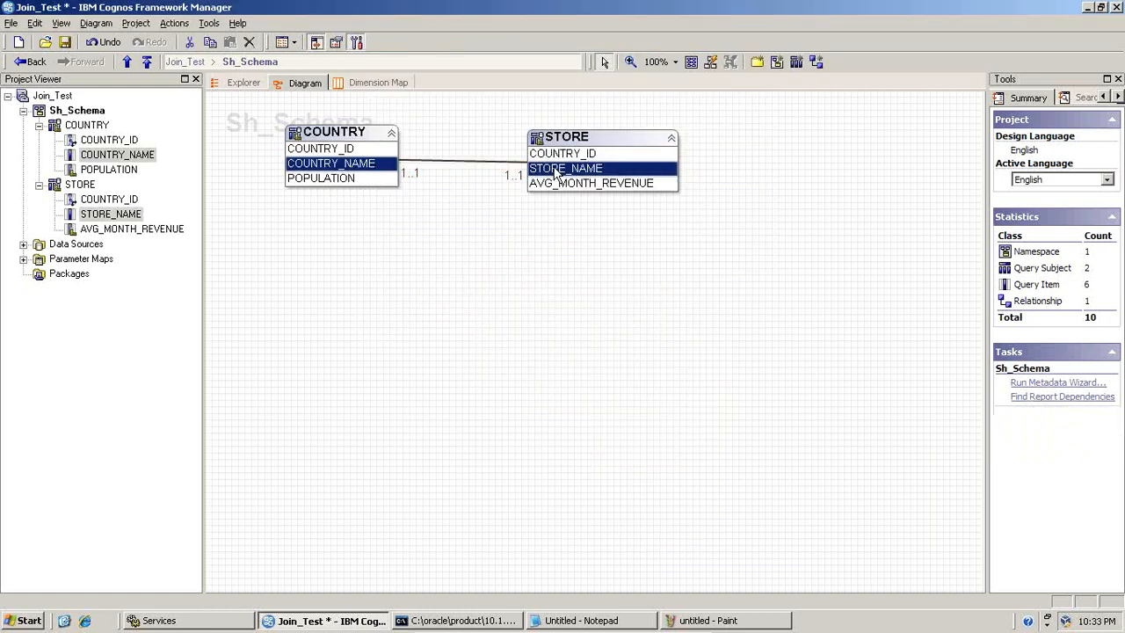
right_click(556, 172)
left_click(581, 224)
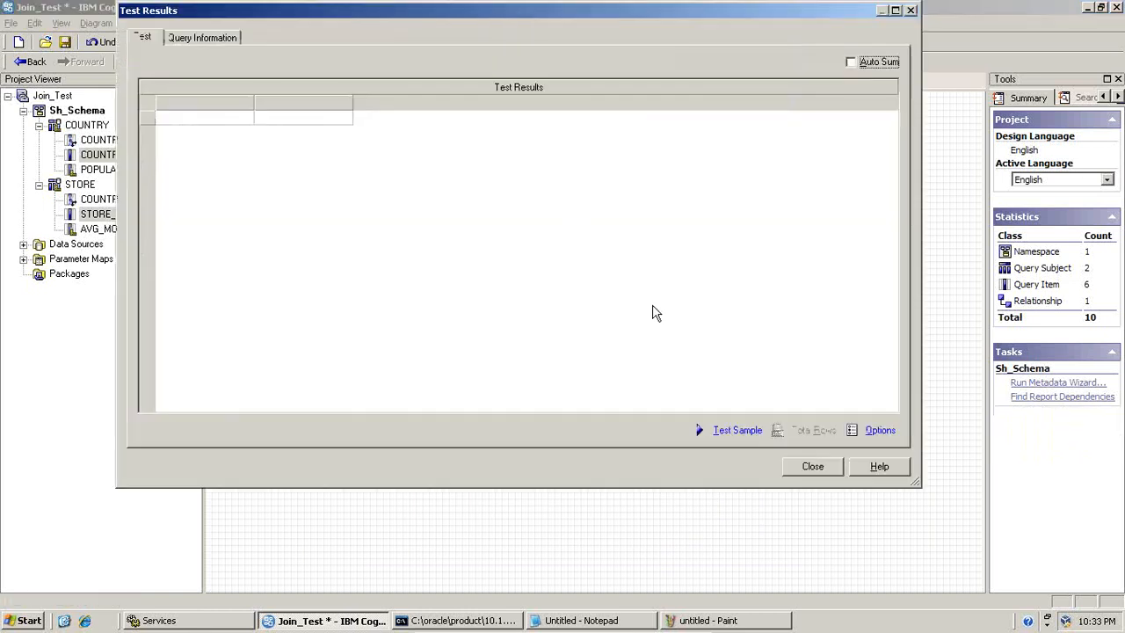
left_click(721, 431)
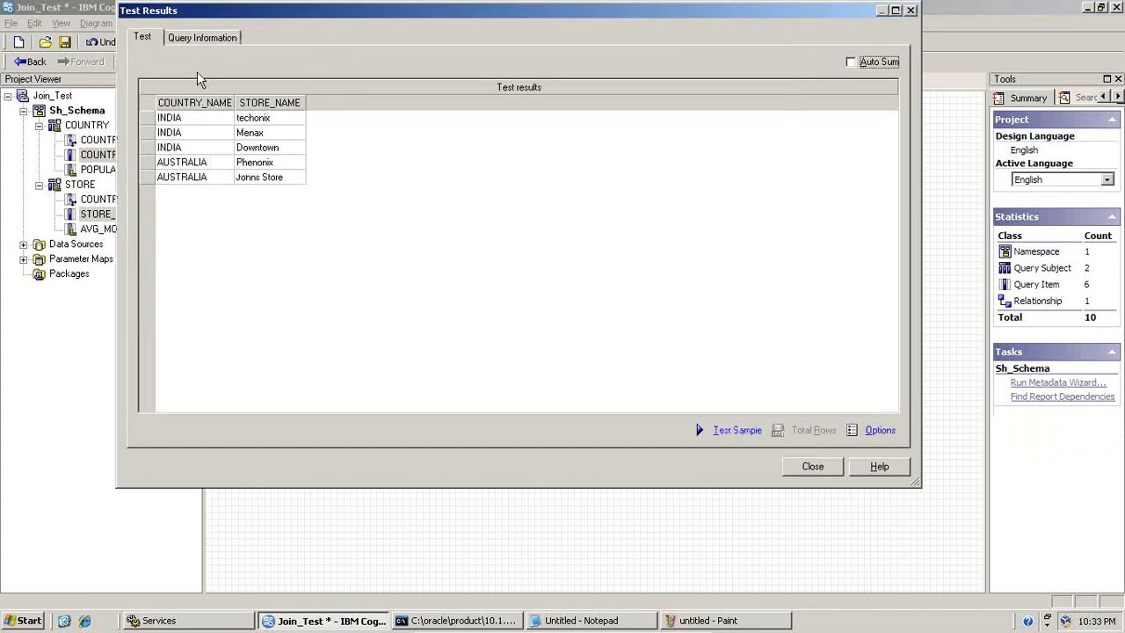
left_click(191, 42)
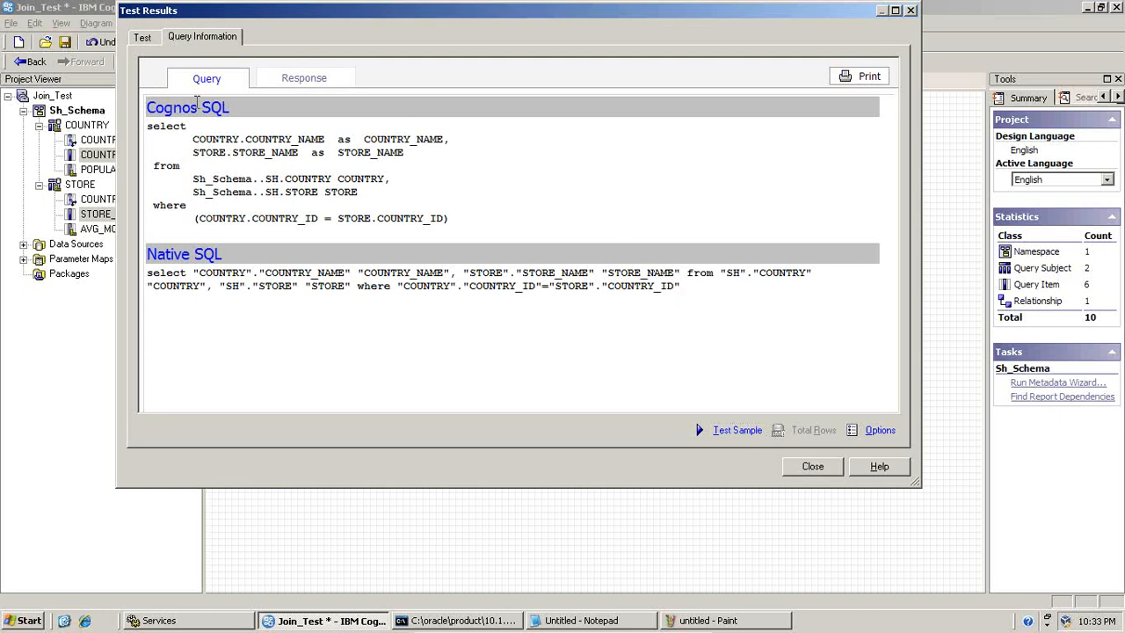
left_click(148, 41)
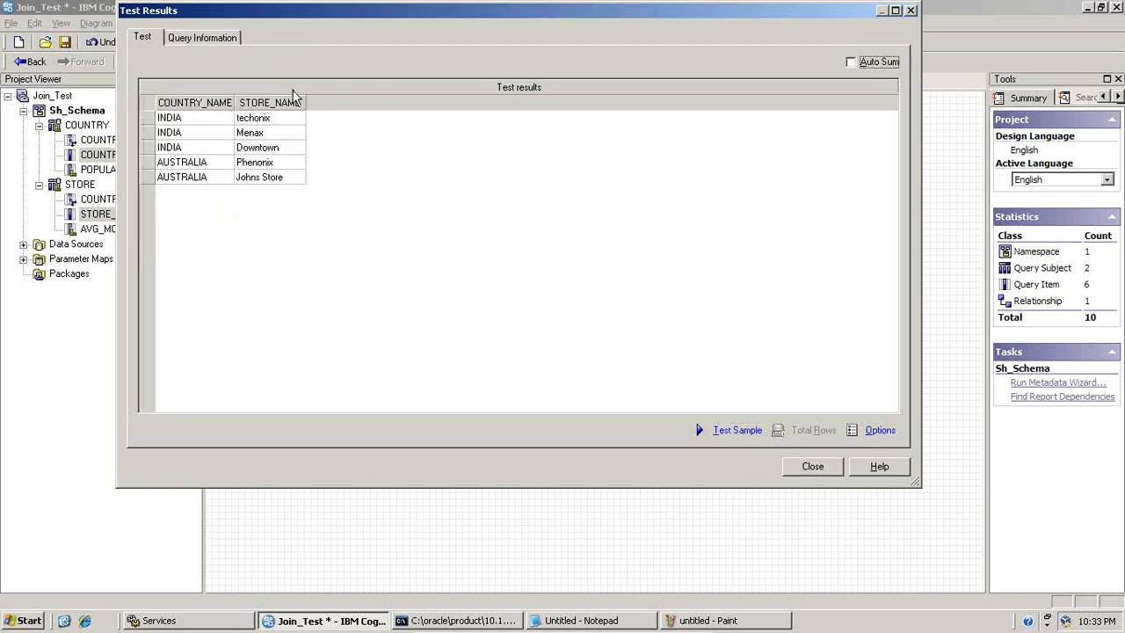
Step: Switch to Paint, paste the captured test results and place them beside the earlier annotated capture
left_click(694, 620)
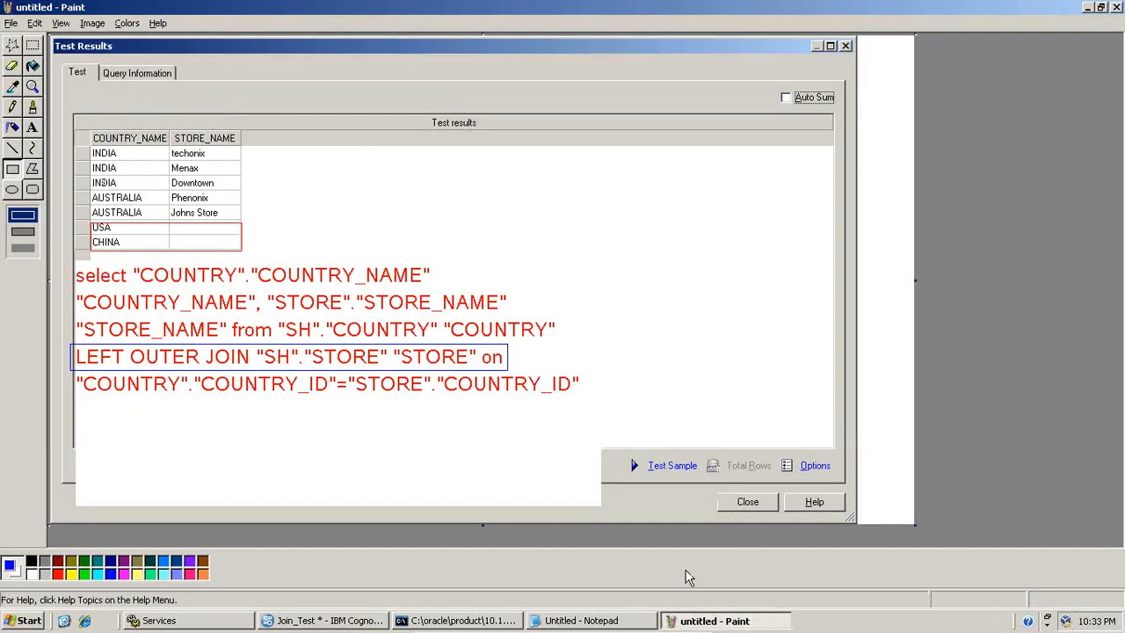
key("ctrl+v")
left_click_drag(400, 243, 945, 280)
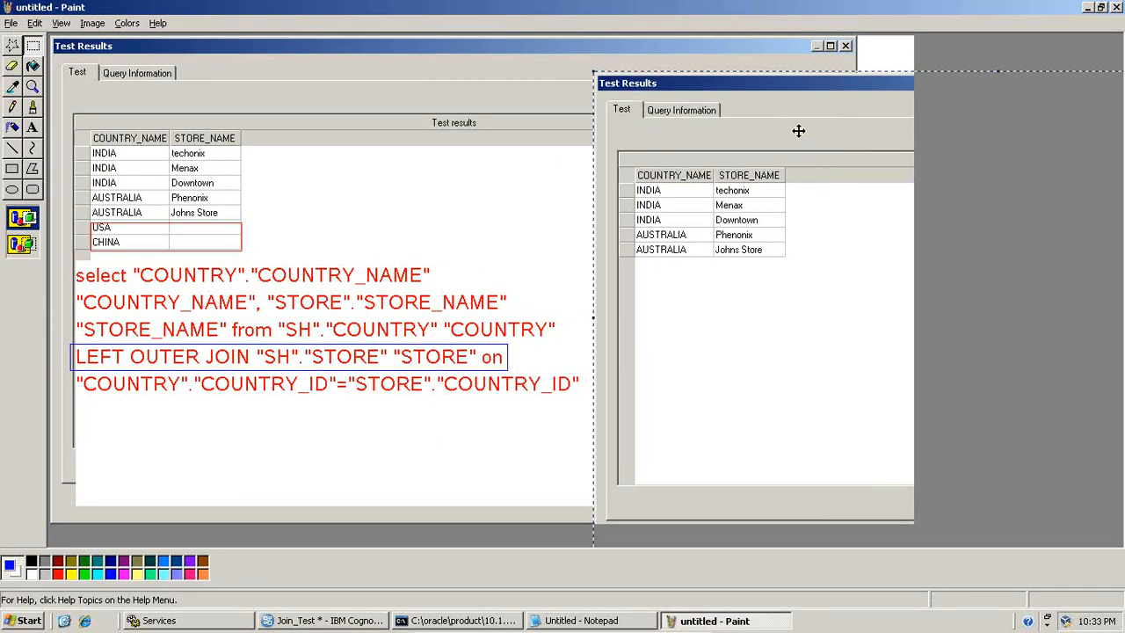
left_click_drag(798, 128, 788, 96)
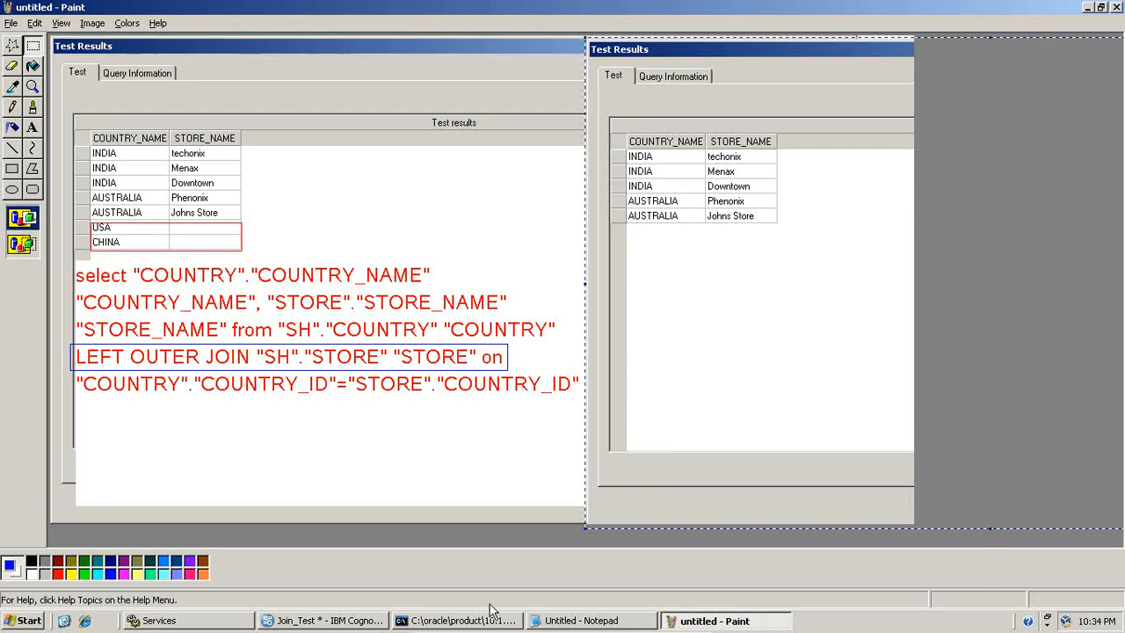
Step: Return to Framework Manager and copy the Native SQL from the test's query information
left_click(313, 622)
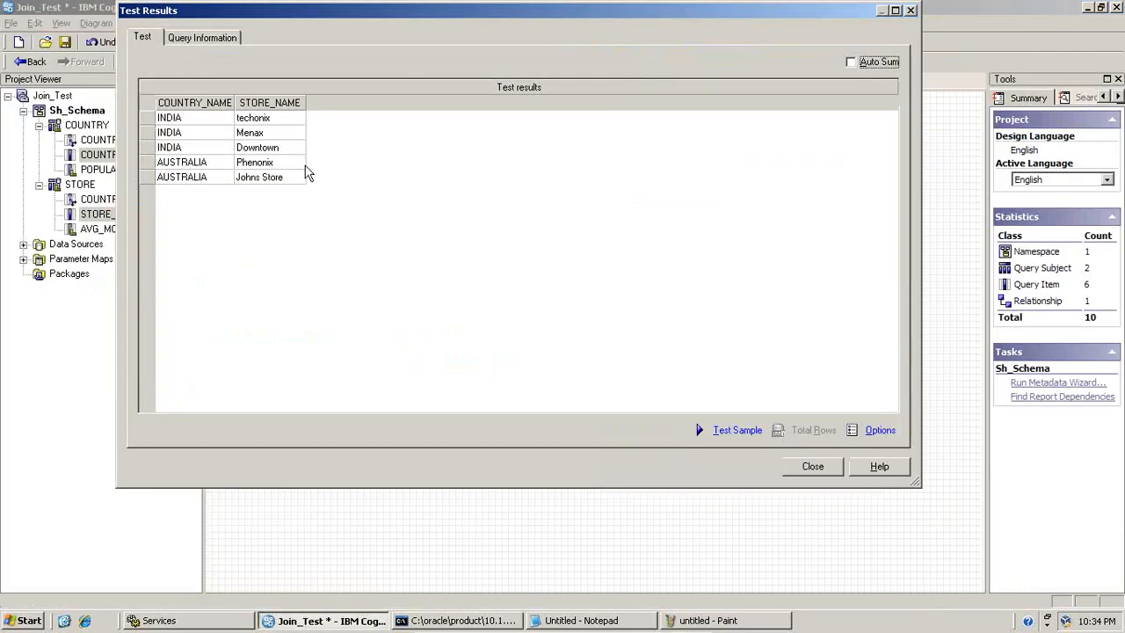
left_click(180, 39)
left_click_drag(661, 286, 153, 273)
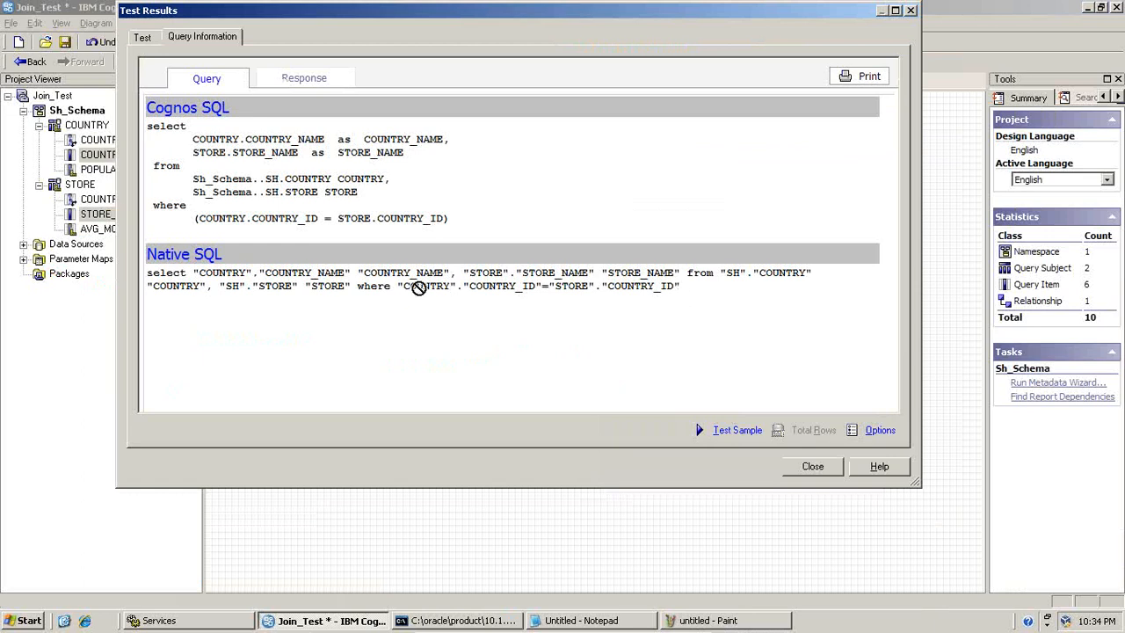
left_click_drag(681, 288, 151, 275)
right_click(155, 282)
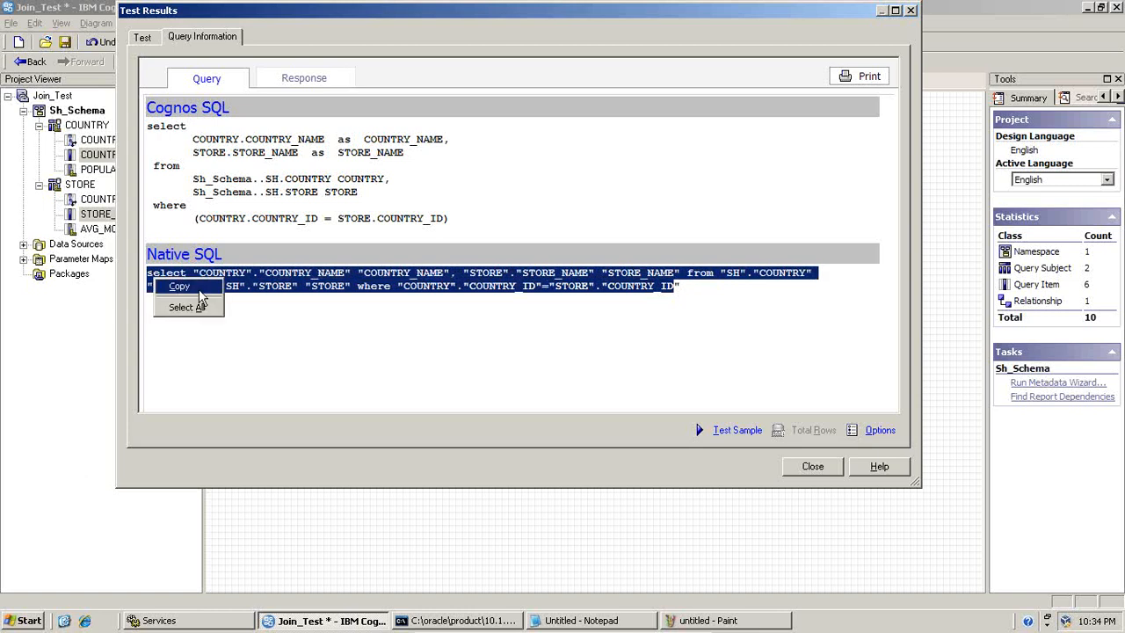
left_click(176, 284)
Step: Switch to Paint, nudge the pasted capture into place and create a text box about 344 x 327 pixels below its rows, widened to the canvas edge
left_click(721, 620)
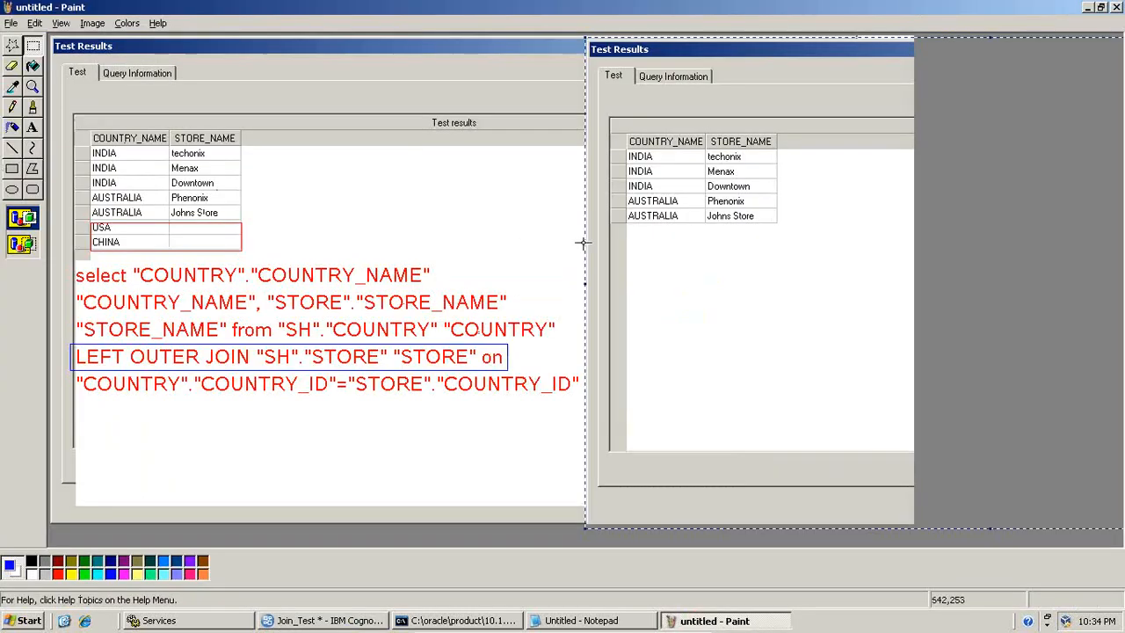
mouse_move(596, 239)
left_mouse_down()
mouse_move(615, 255)
mouse_move(555, 235)
mouse_move(589, 237)
left_mouse_up()
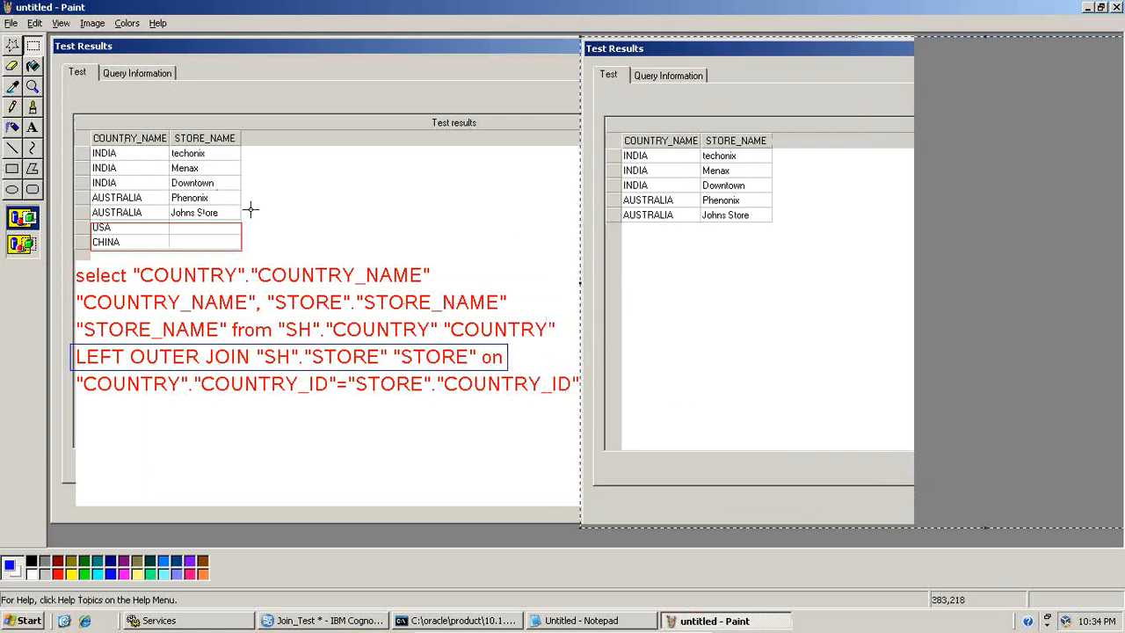
left_click(32, 127)
left_click_drag(632, 252, 891, 495)
key("ctrl+v")
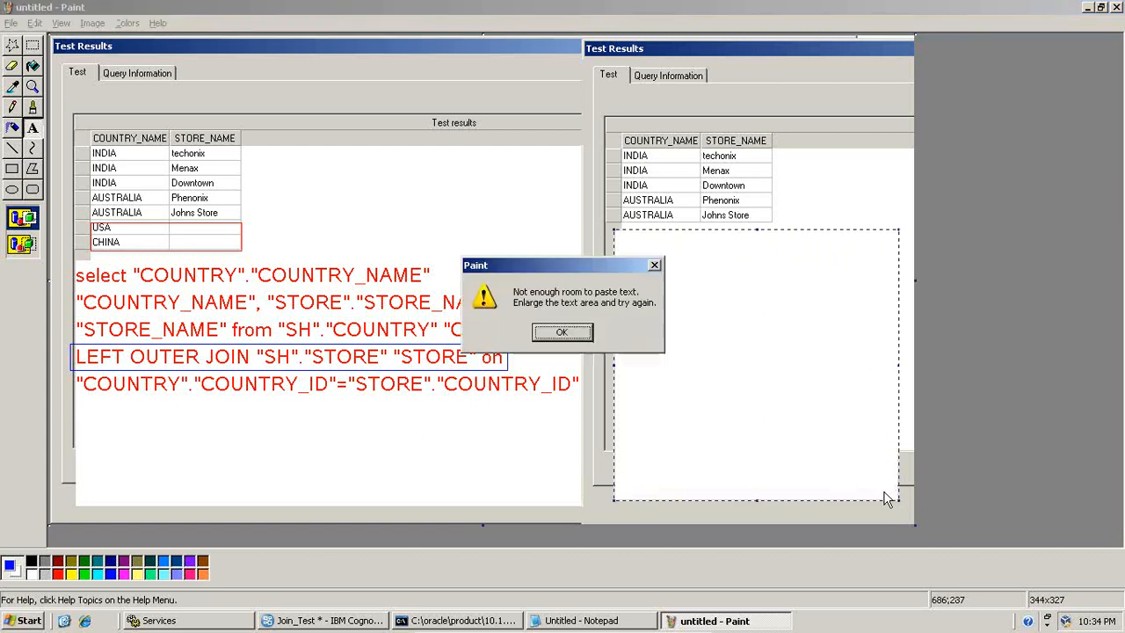
left_click(549, 345)
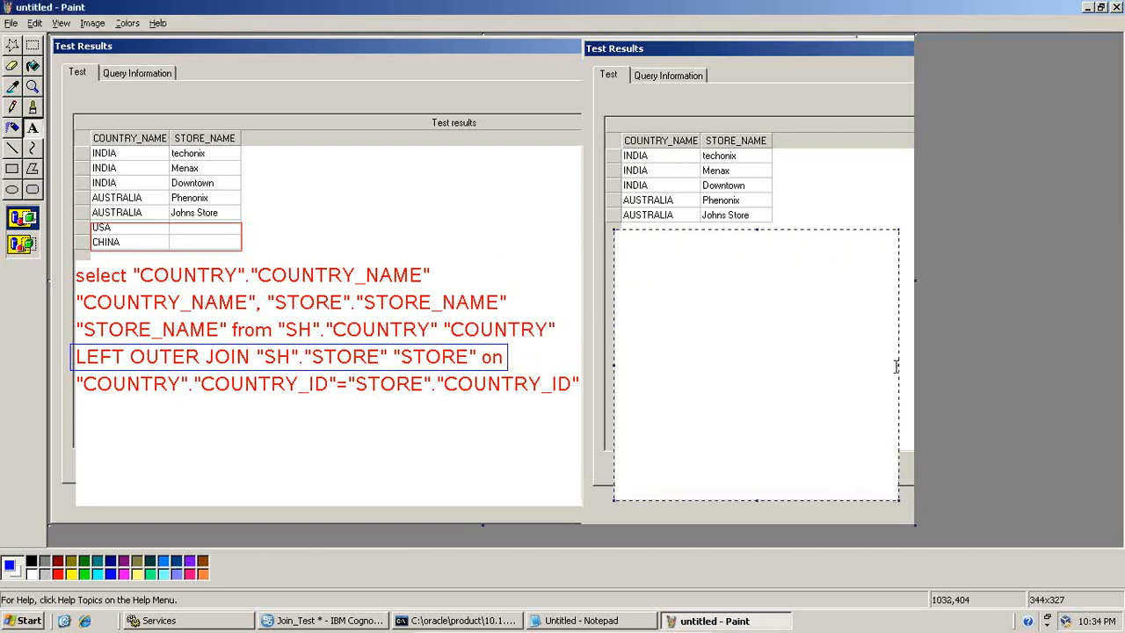
left_click_drag(900, 370, 915, 369)
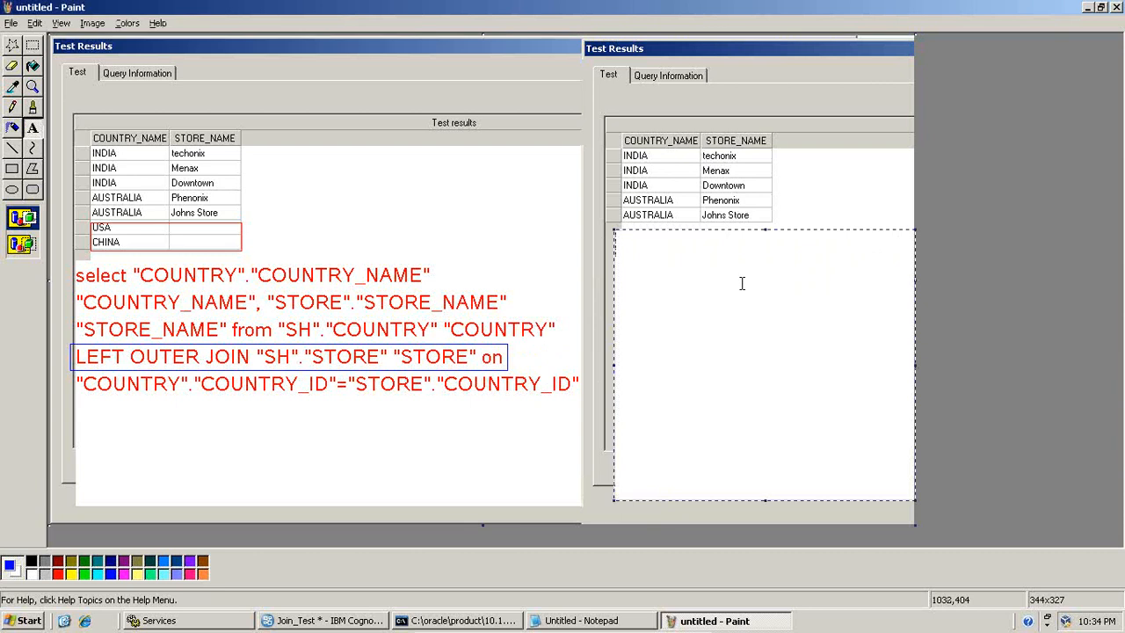
Step: Paste the copied Native SQL into the text box and colour the text red
left_click(65, 24)
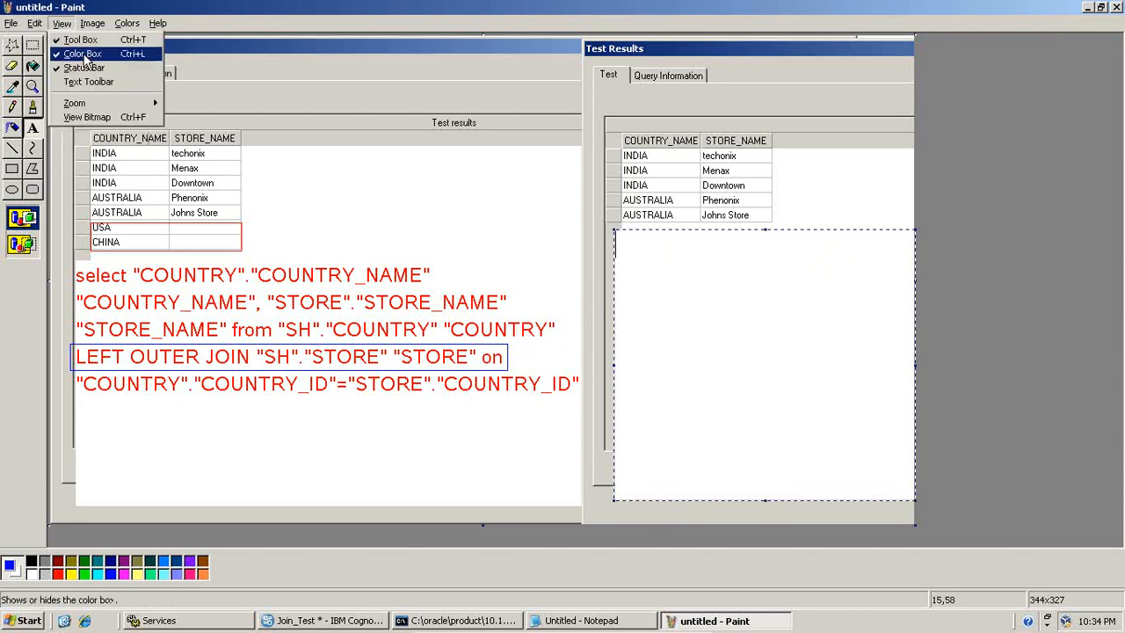
left_click(714, 241)
key("ctrl+v")
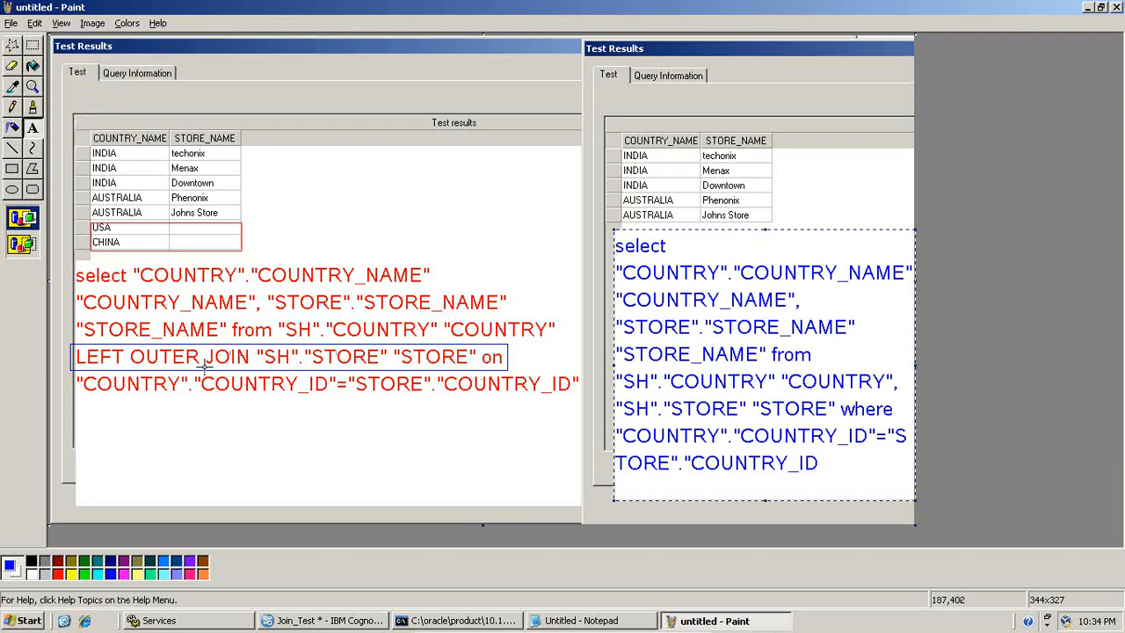
left_click(57, 573)
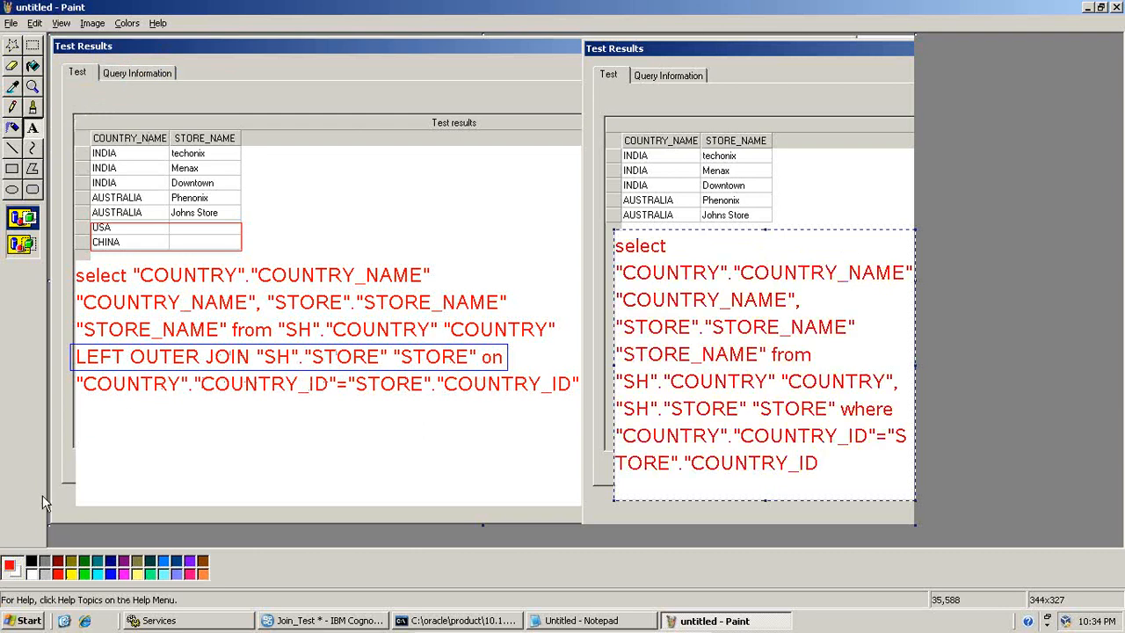
Step: Outline the COUNTRY_ID join condition after "where" in the newly pasted SQL with a blue rectangle
left_click(12, 169)
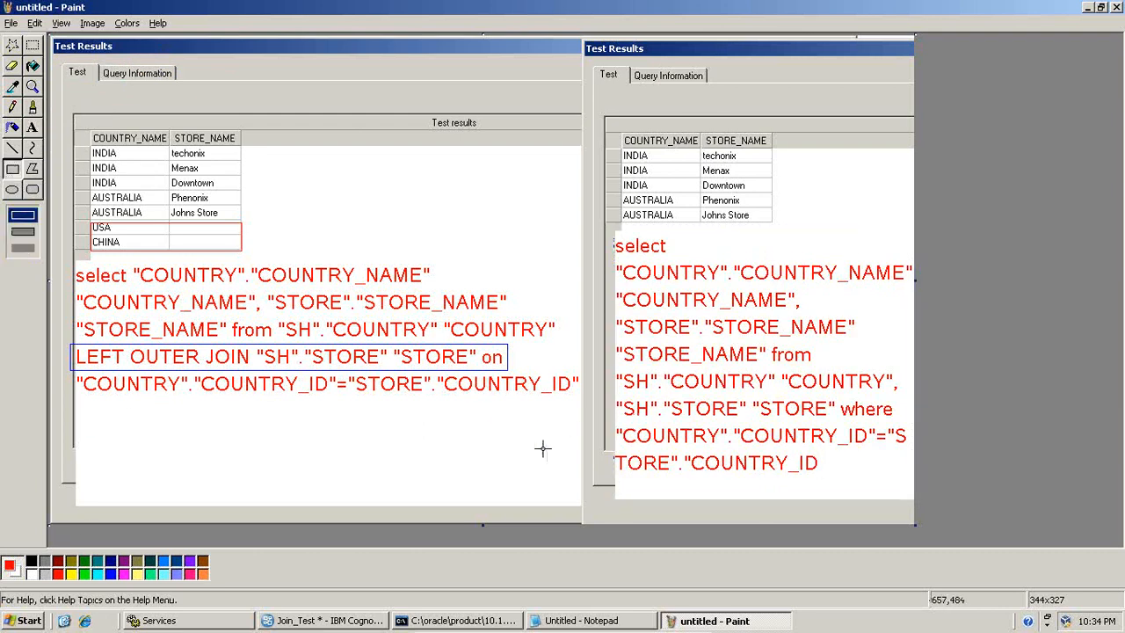
left_click(111, 574)
left_click_drag(616, 411, 910, 479)
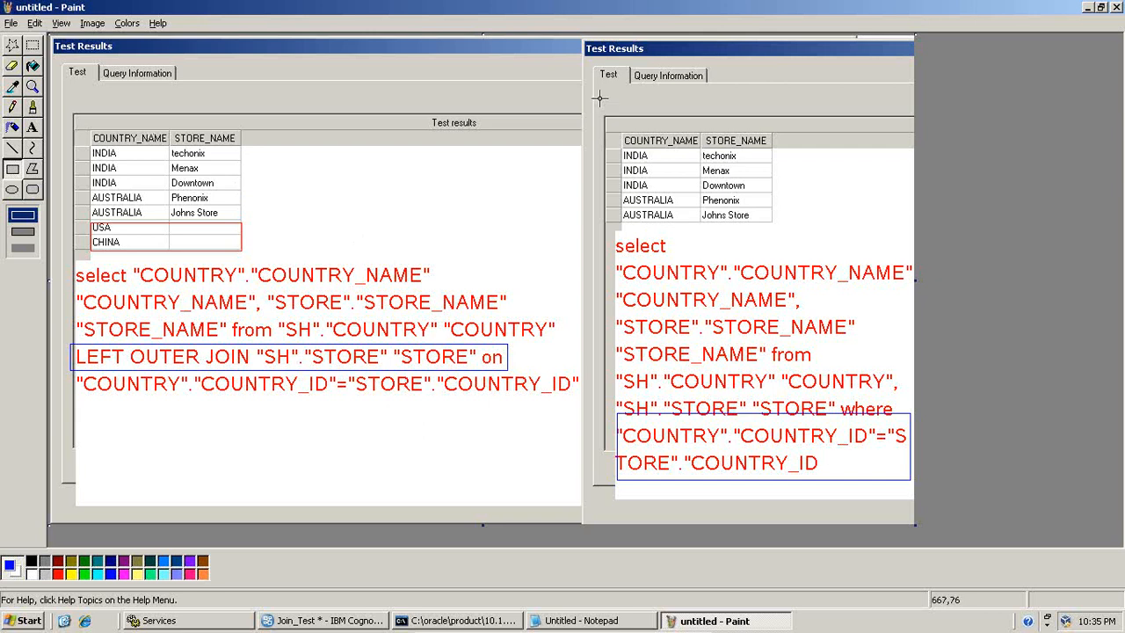
Step: Switch to Notepad and highlight the Left-Outer-Join note, followed by the Inner (Equi) Join line, to review the allowed joins
left_click(587, 621)
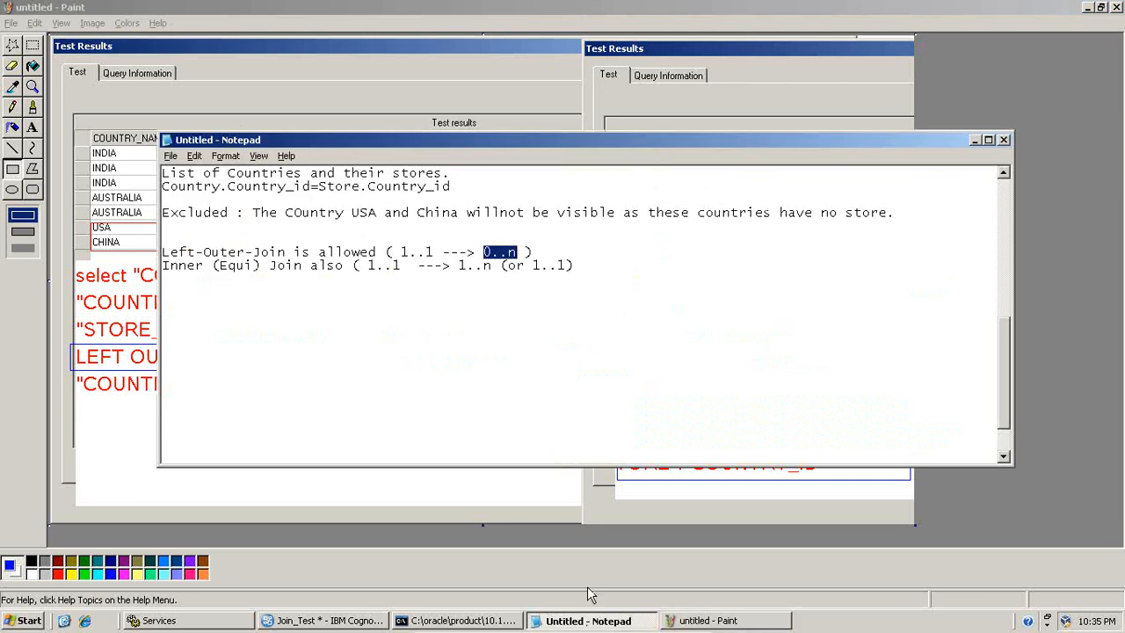
left_click(541, 283)
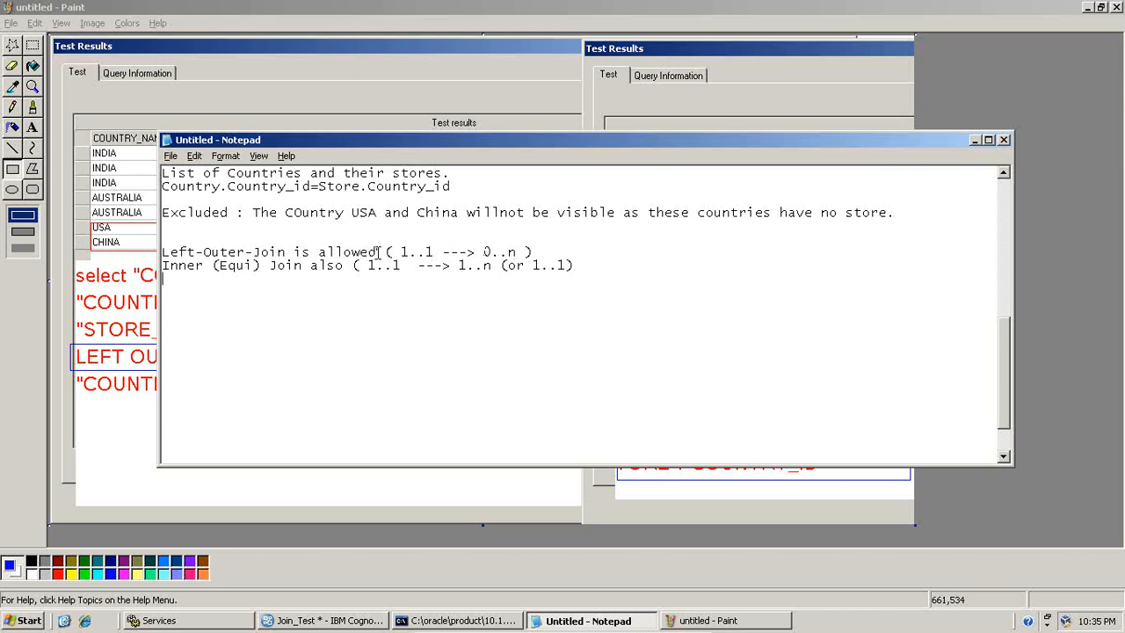
left_click_drag(376, 253, 164, 249)
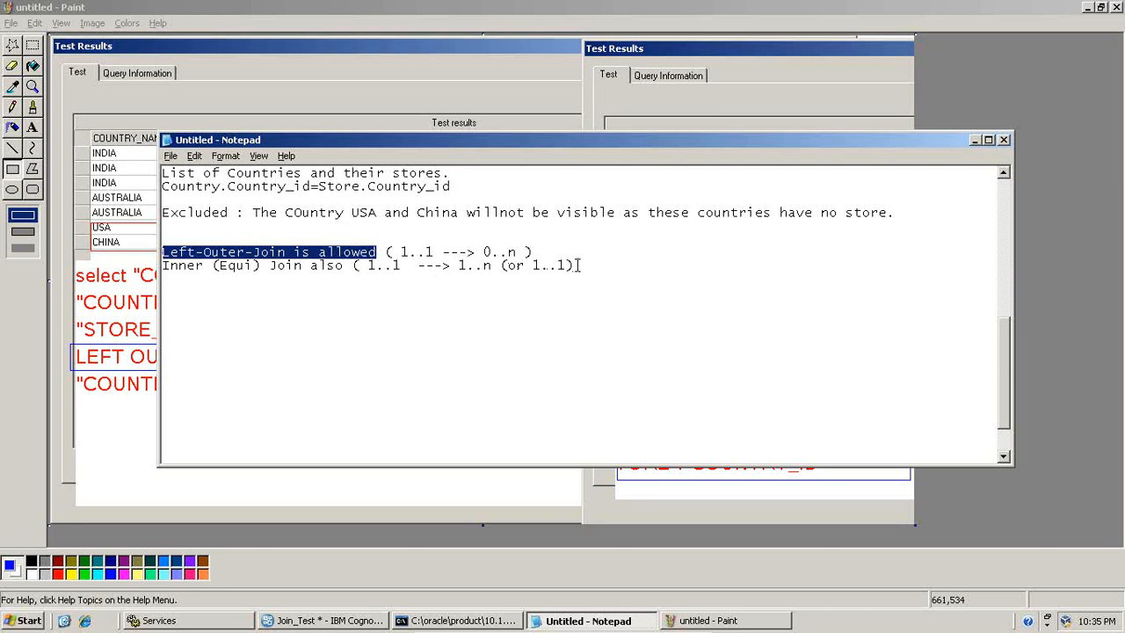
left_click_drag(580, 265, 153, 264)
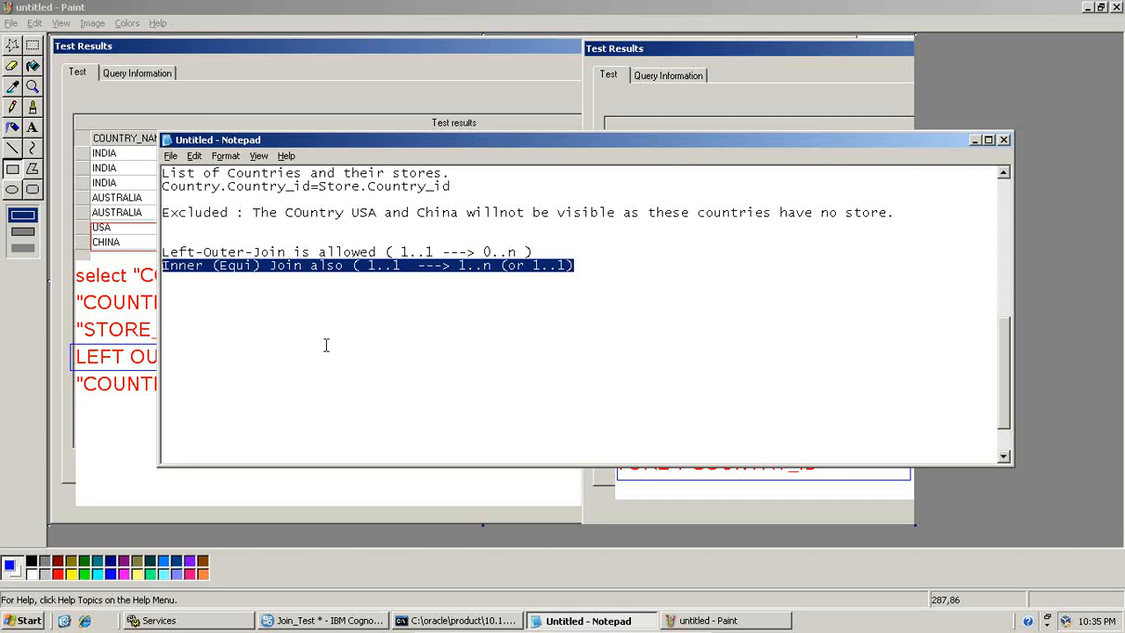
Step: Return to Framework Manager, close the test results and set the COUNTRY-side cardinality of the COUNTRY <--> STORE relationship to 0..n
left_click(353, 622)
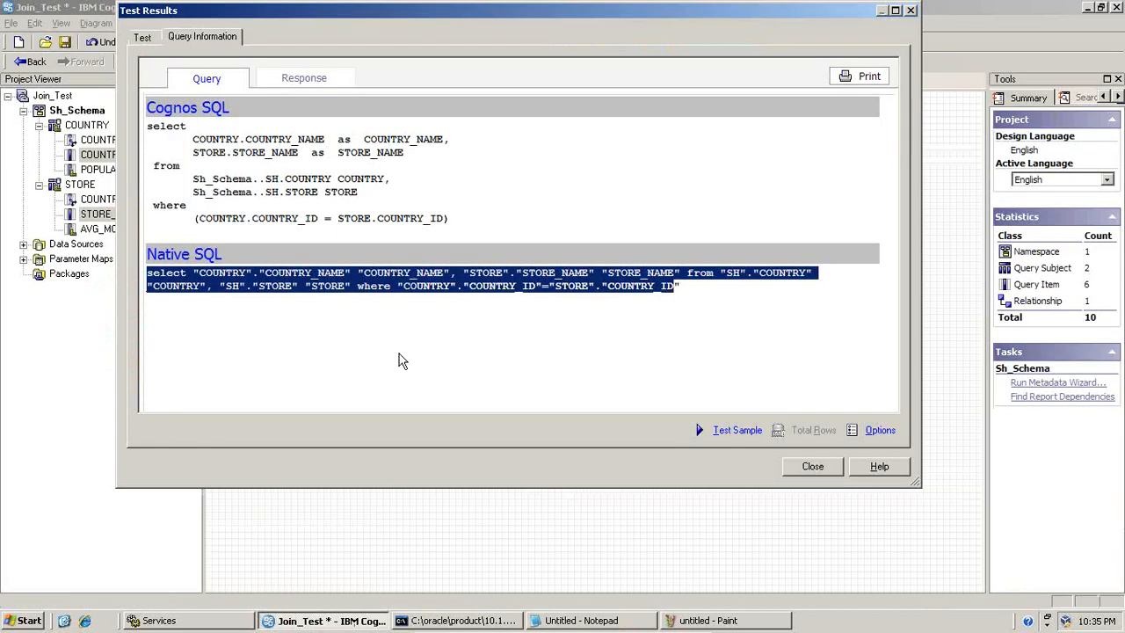
left_click(812, 466)
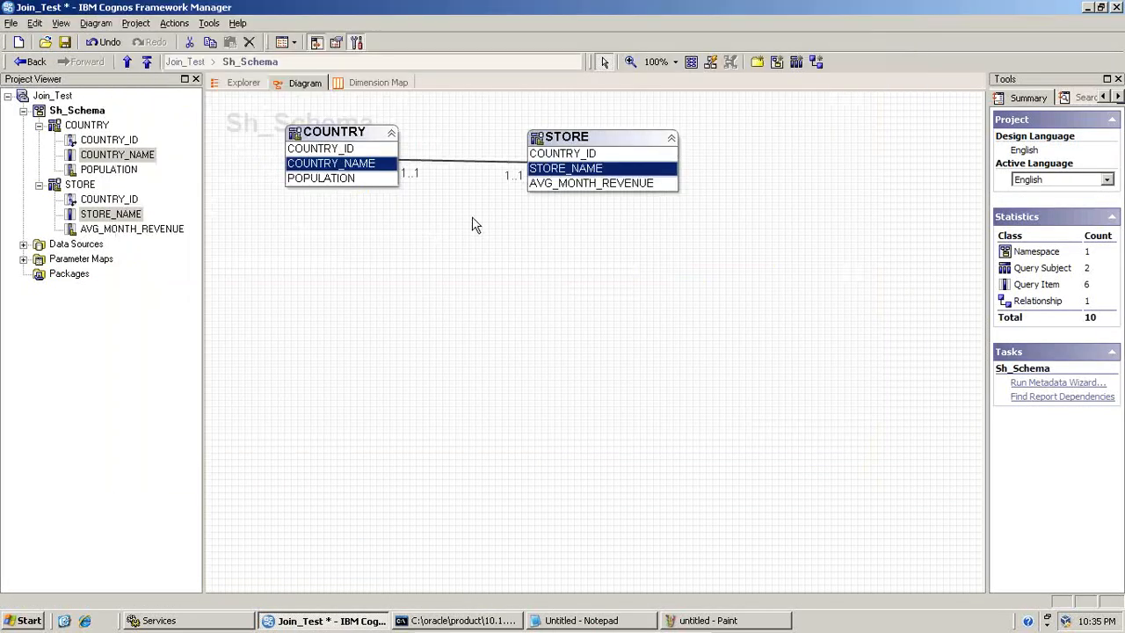
double_click(416, 163)
left_click(476, 347)
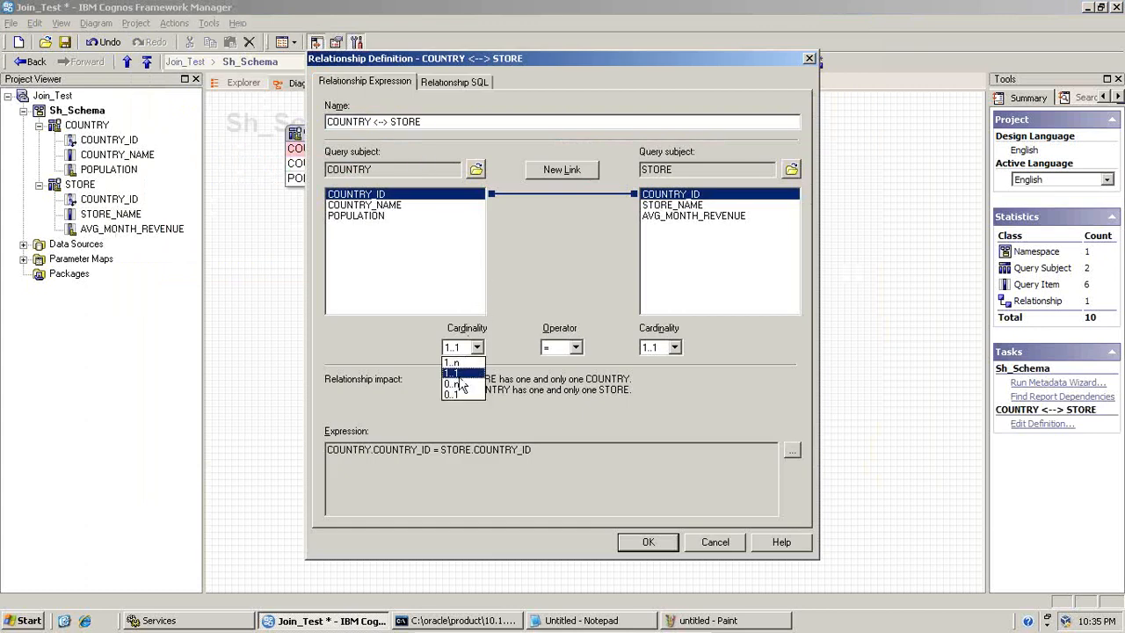
left_click(457, 390)
left_click(648, 542)
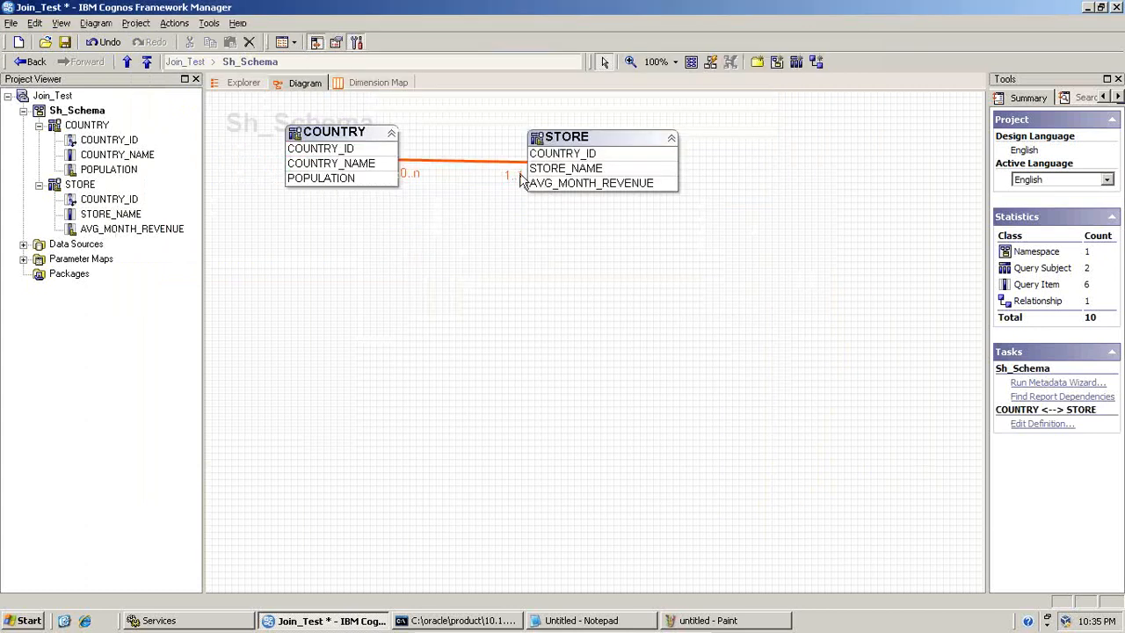
Step: Set the STORE-side cardinality of the COUNTRY <--> STORE relationship to 0..n and save the changed relationship anyway
double_click(516, 165)
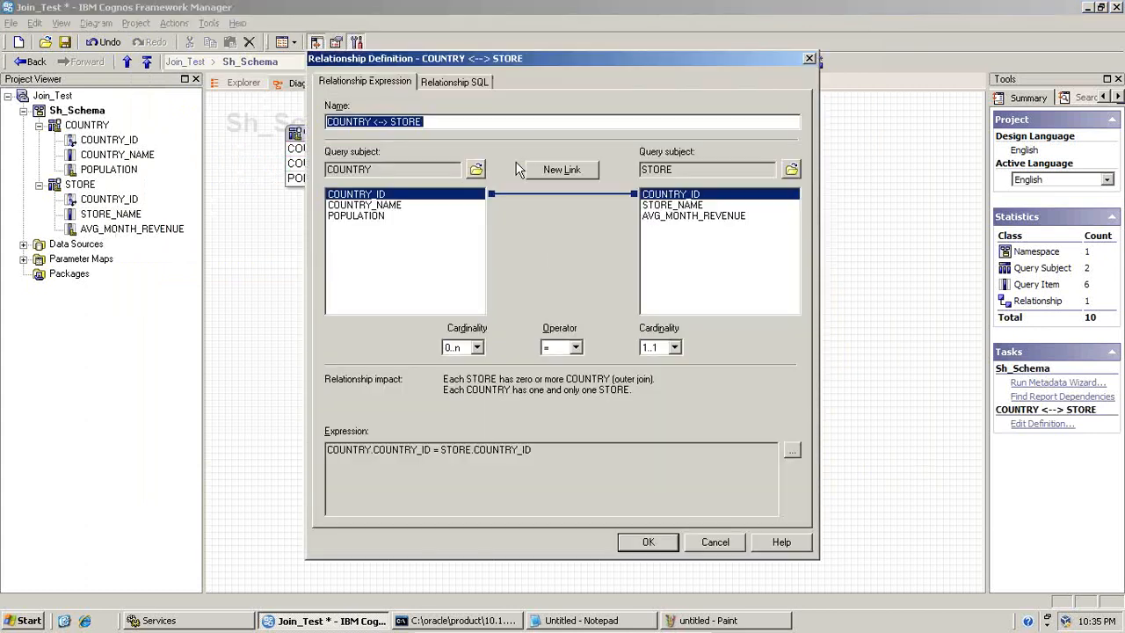
left_click(674, 347)
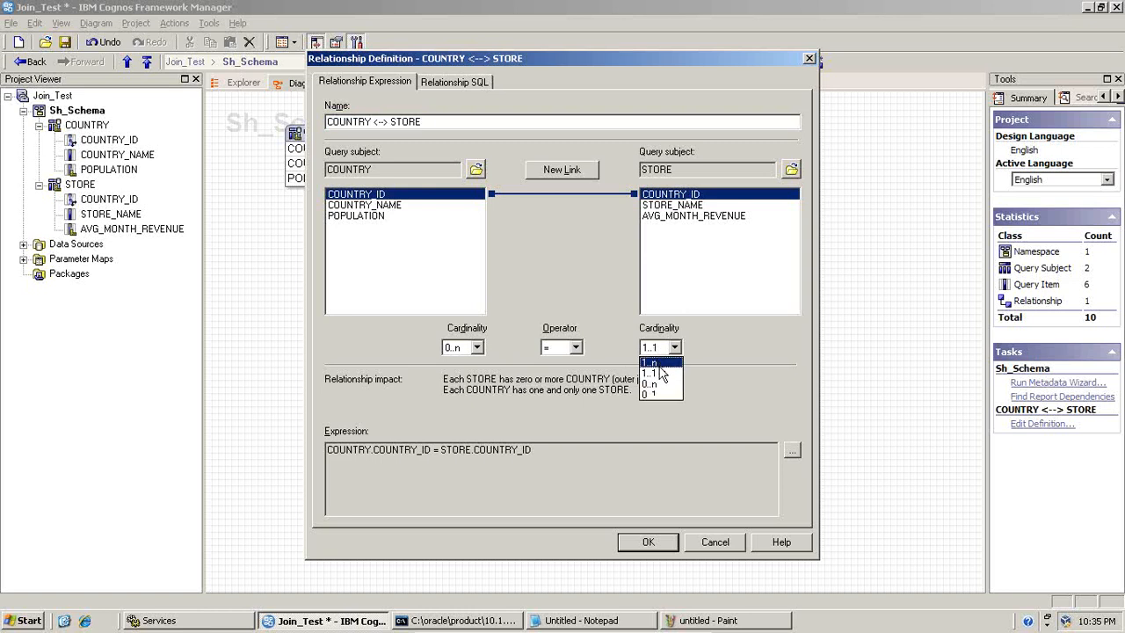
left_click(656, 385)
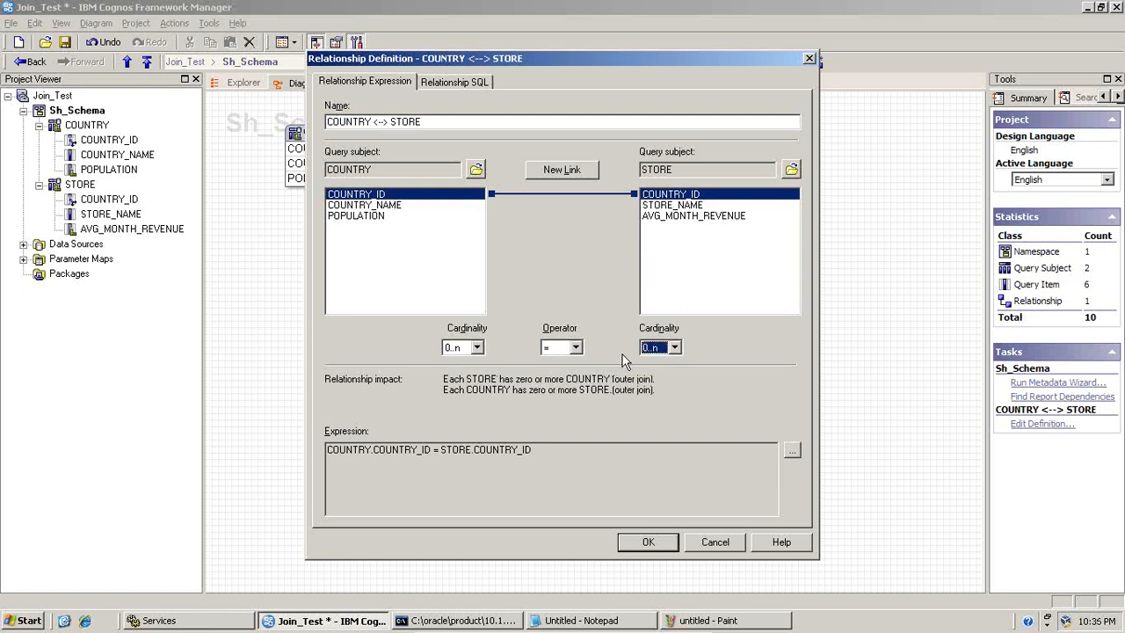
left_click(653, 546)
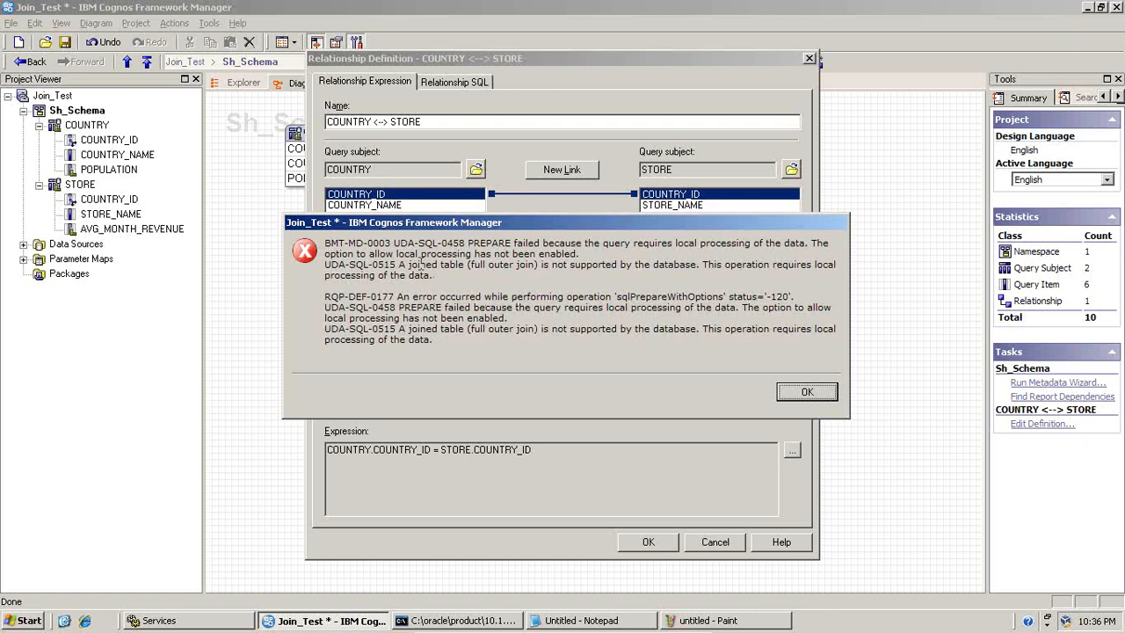
left_click_drag(398, 263, 538, 269)
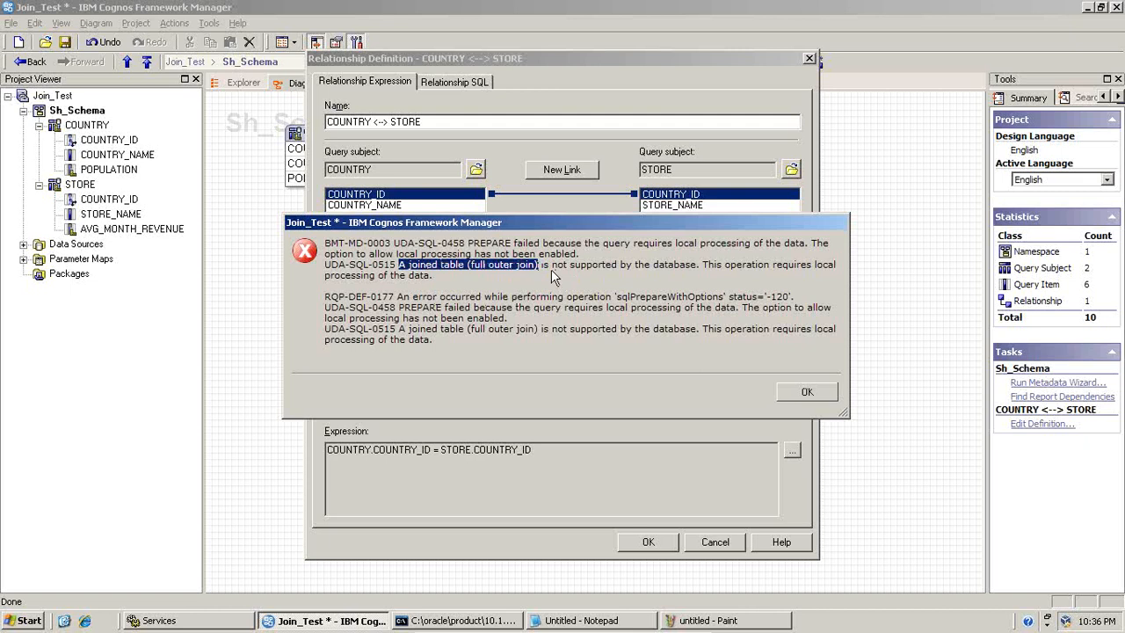
left_click_drag(552, 265, 696, 266)
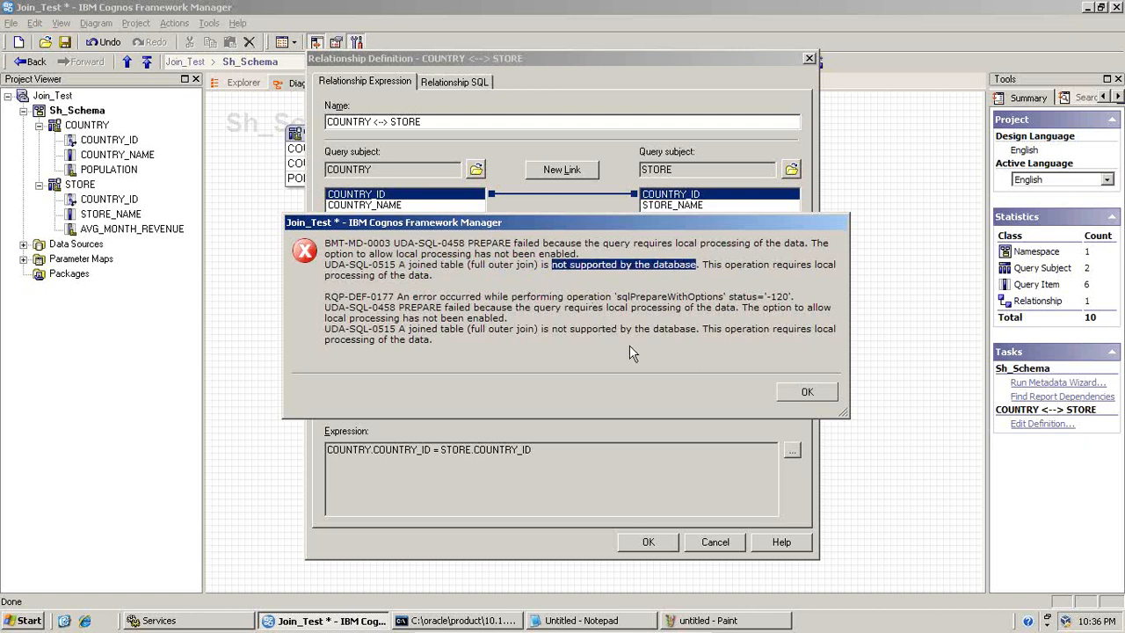
left_click(805, 391)
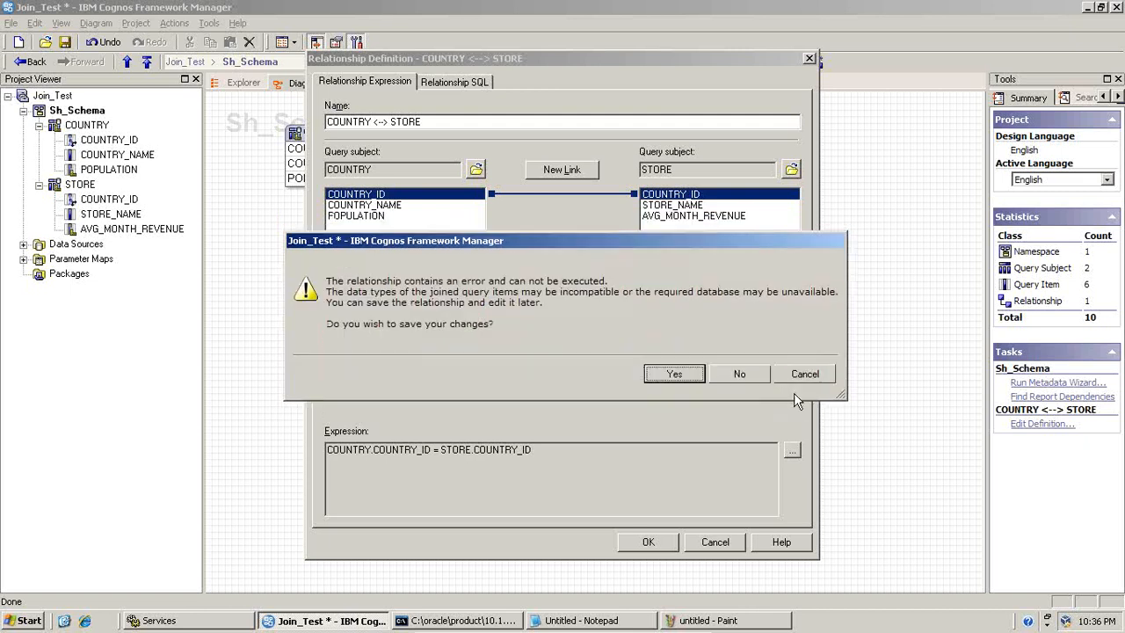
left_click(674, 375)
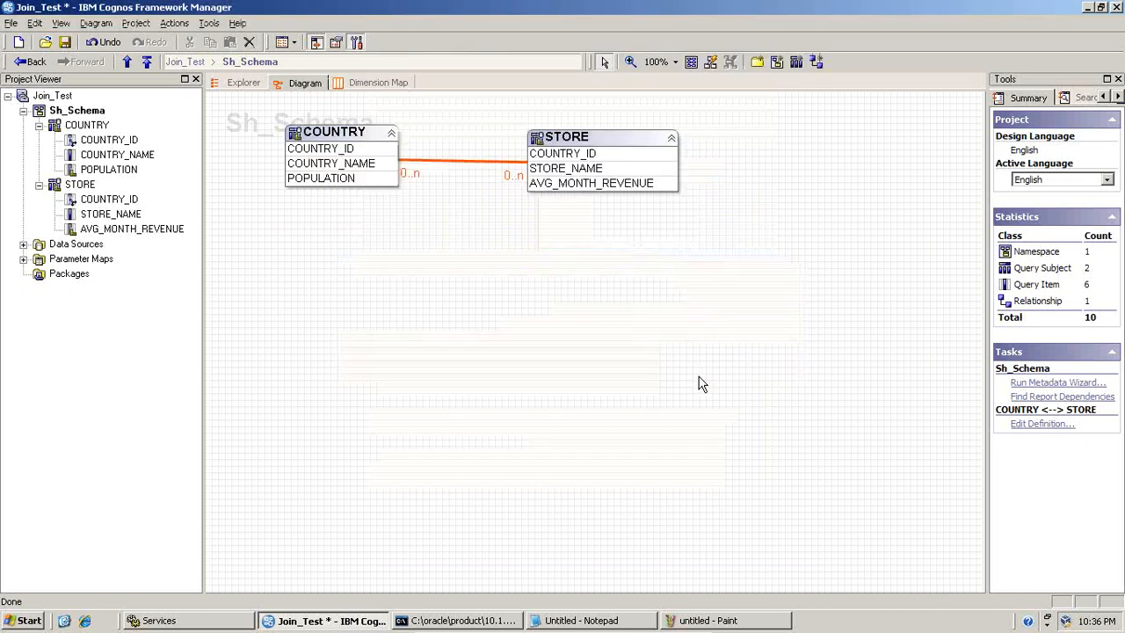